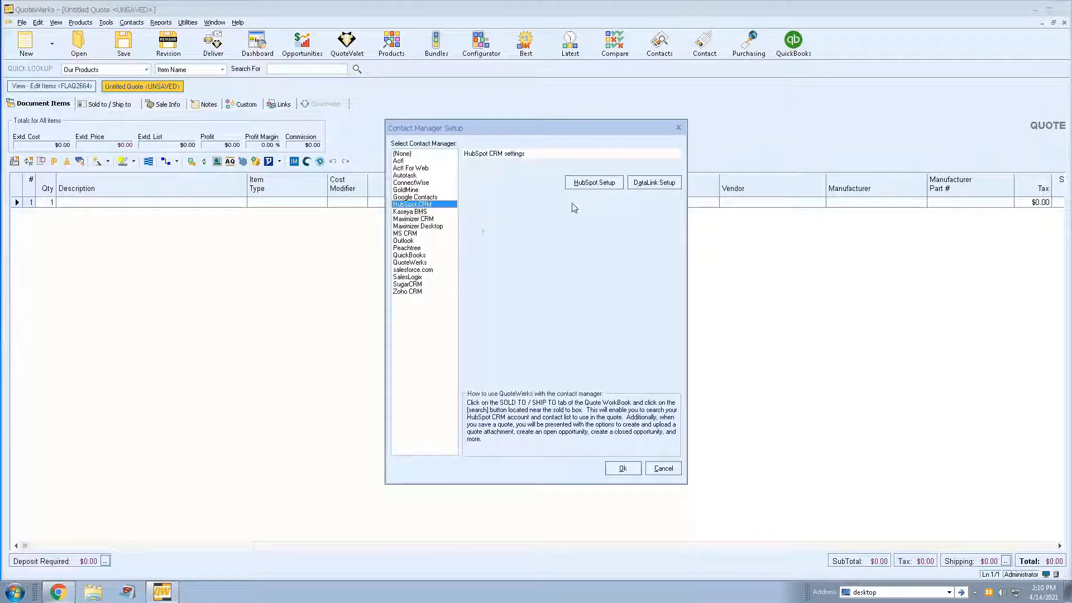
- Review the HubSpot CRM account and deal settings, then close the contact manager setup without changing anything
click(585, 184)
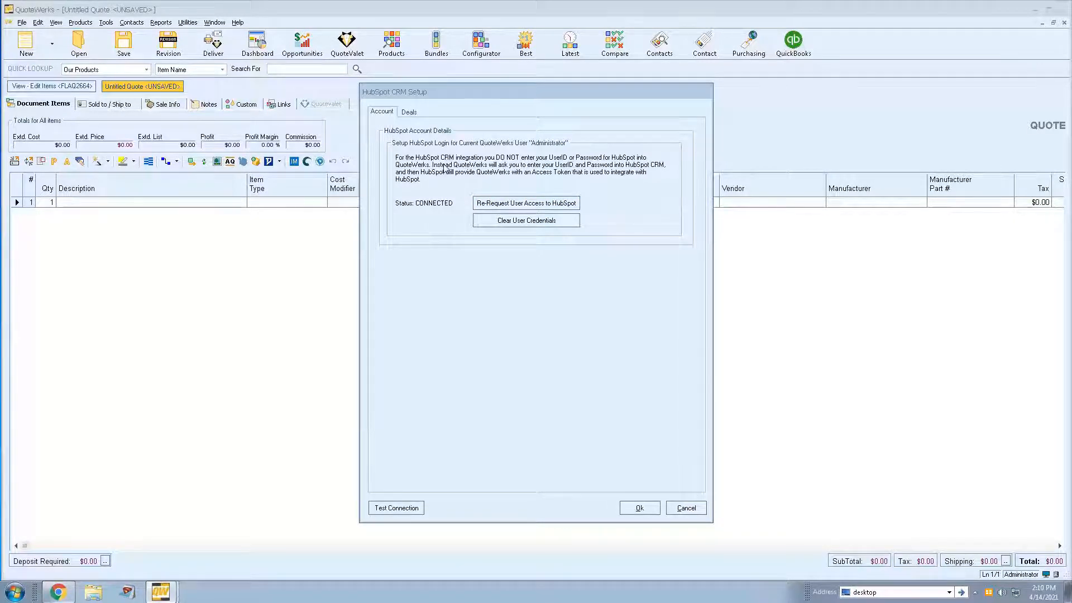
click(410, 112)
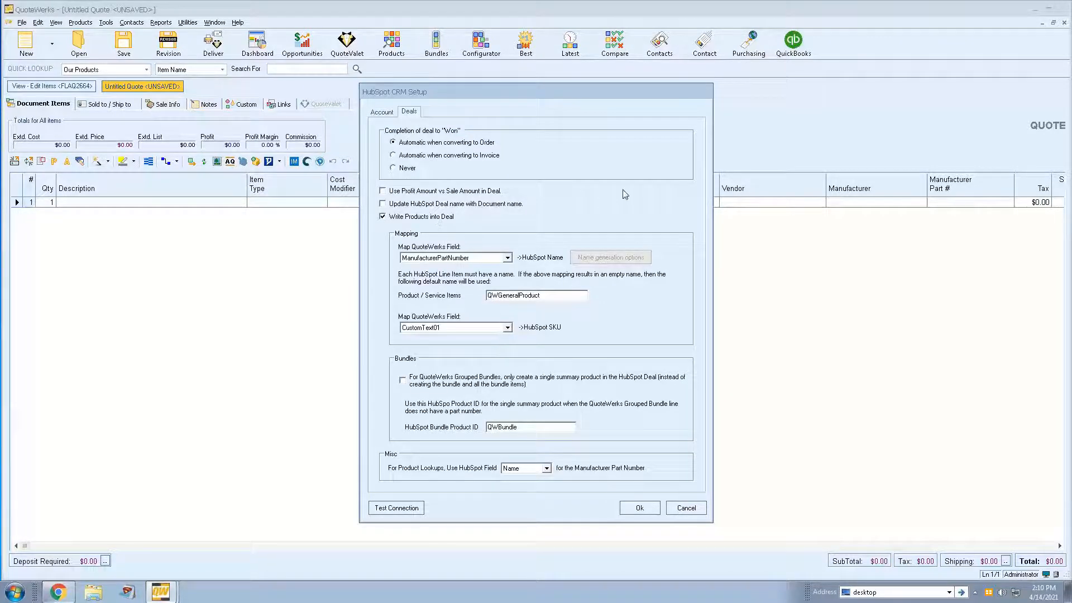
click(686, 507)
click(664, 469)
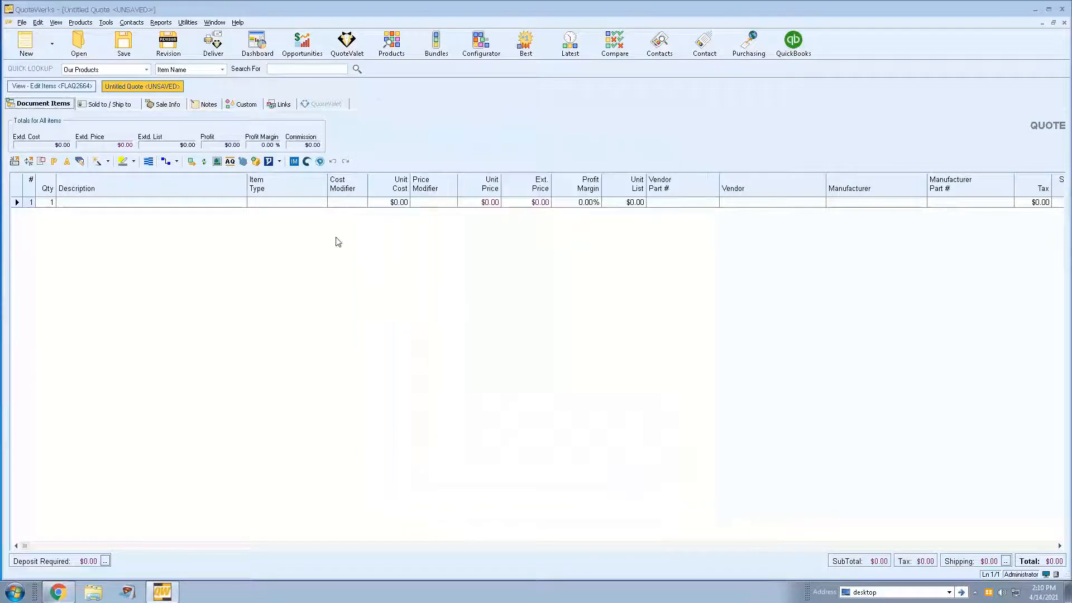
- Look up the Aspire Technologies contact in HubSpot by first name and use it for sold to, ship to and bill to
click(113, 104)
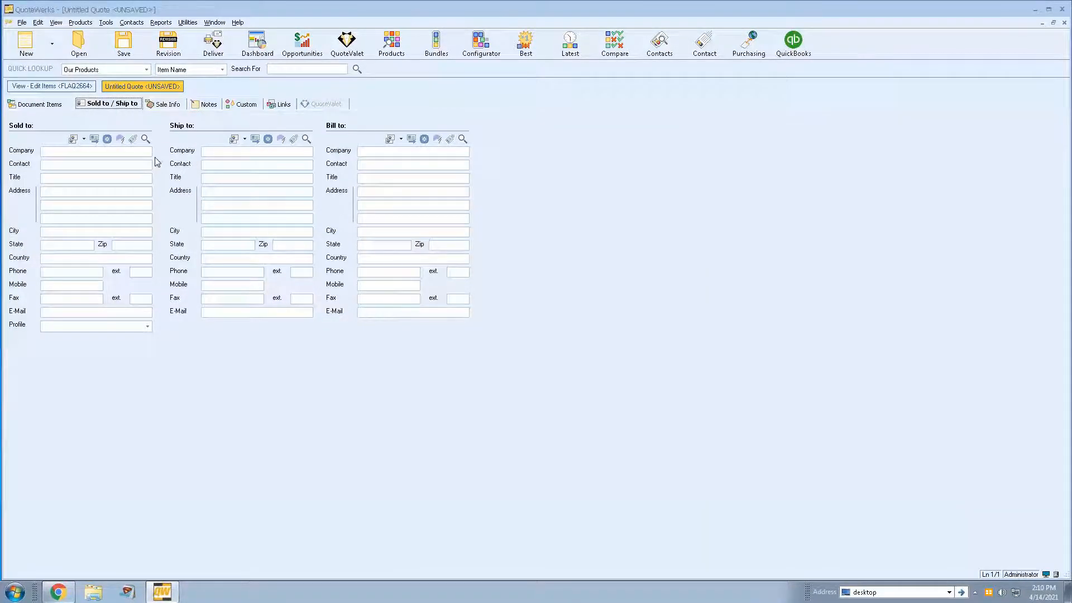
click(145, 138)
click(501, 195)
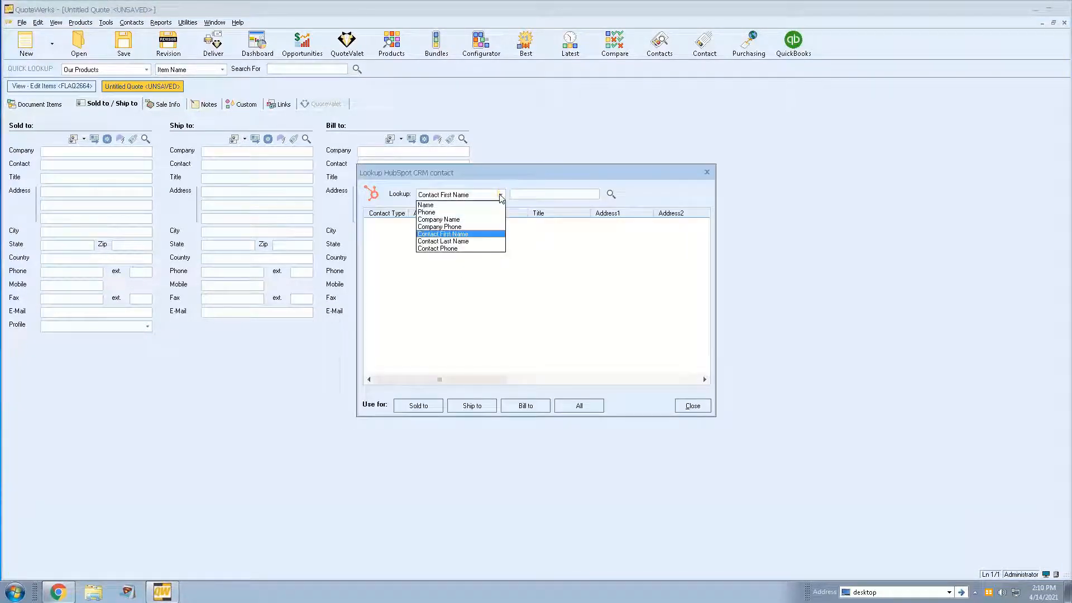
click(527, 195)
click(527, 195)
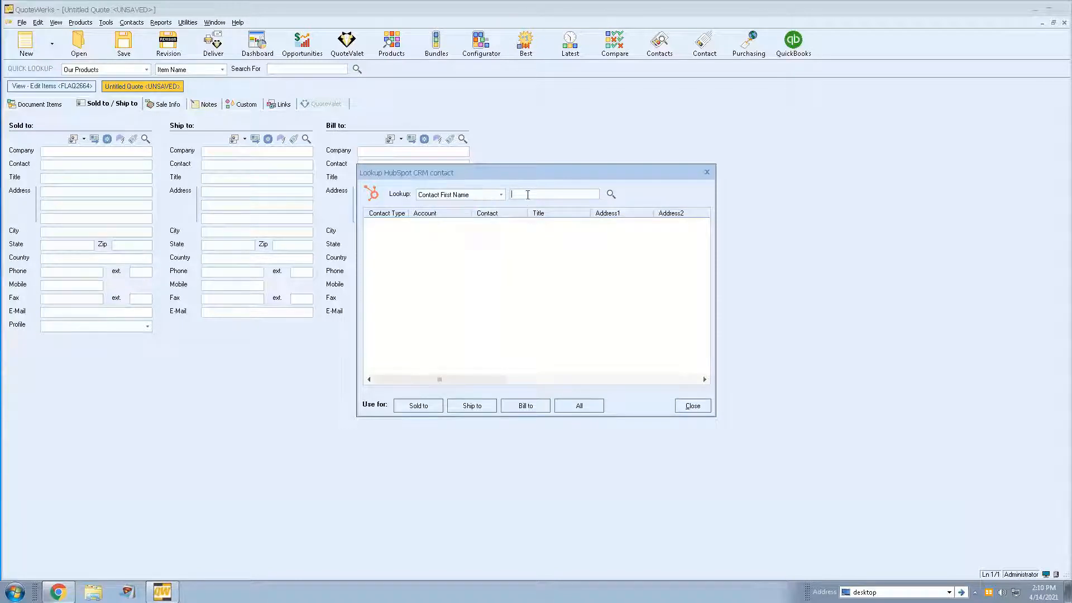
text(joe)
key(Return)
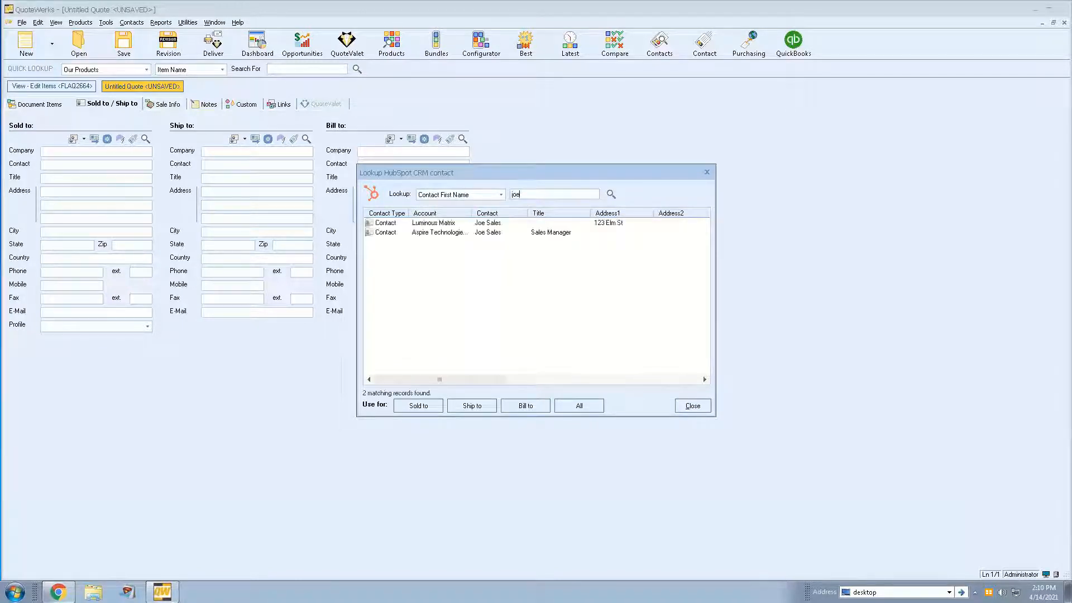
click(463, 234)
click(579, 406)
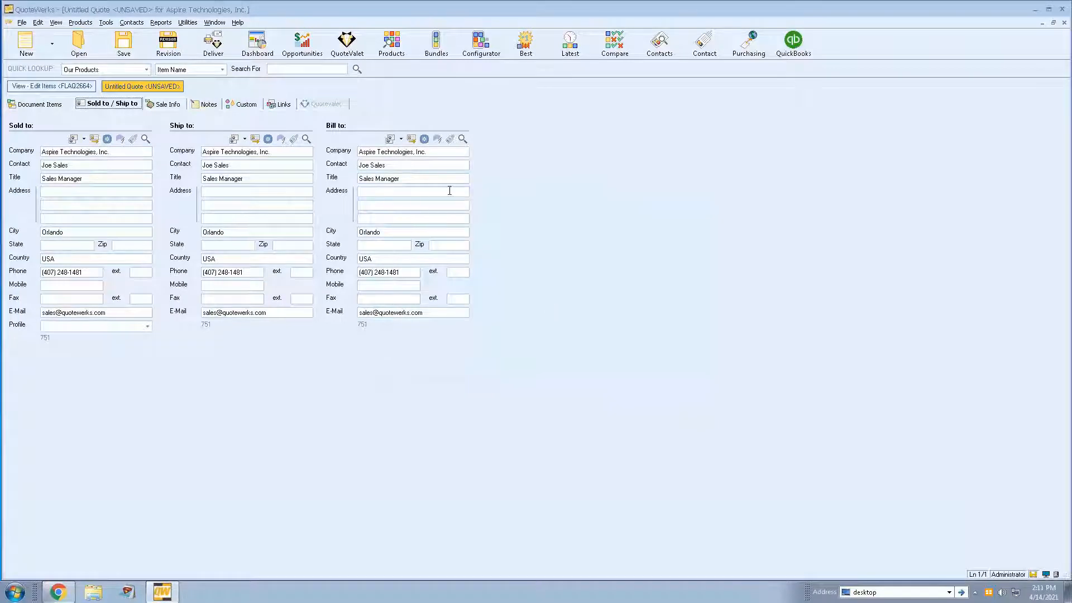
- List all products from the HubSpot CRM source in the product lookup for the quote's document items
click(44, 106)
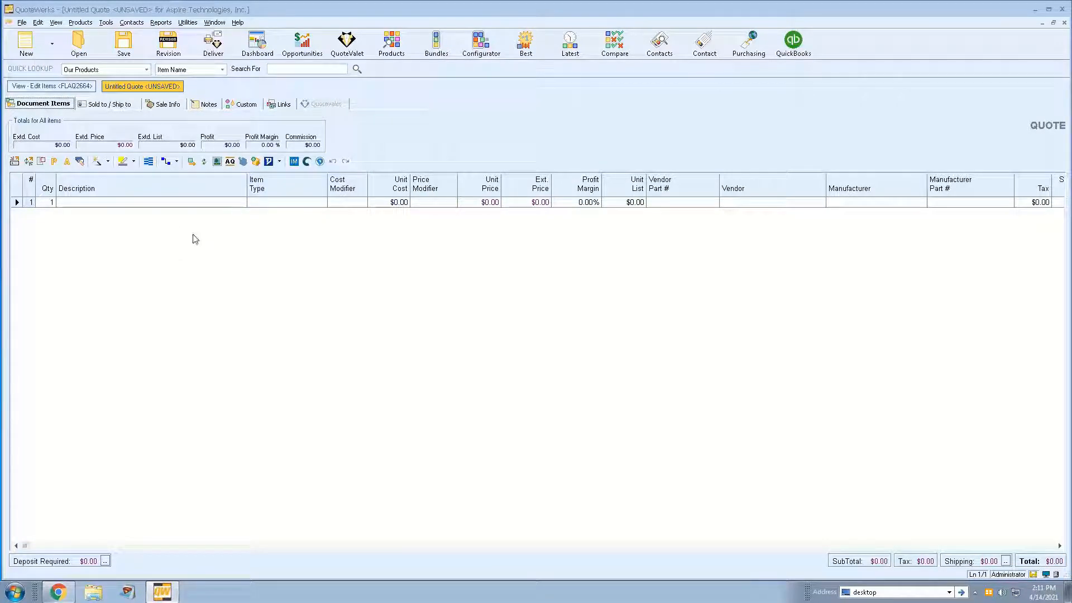
click(389, 47)
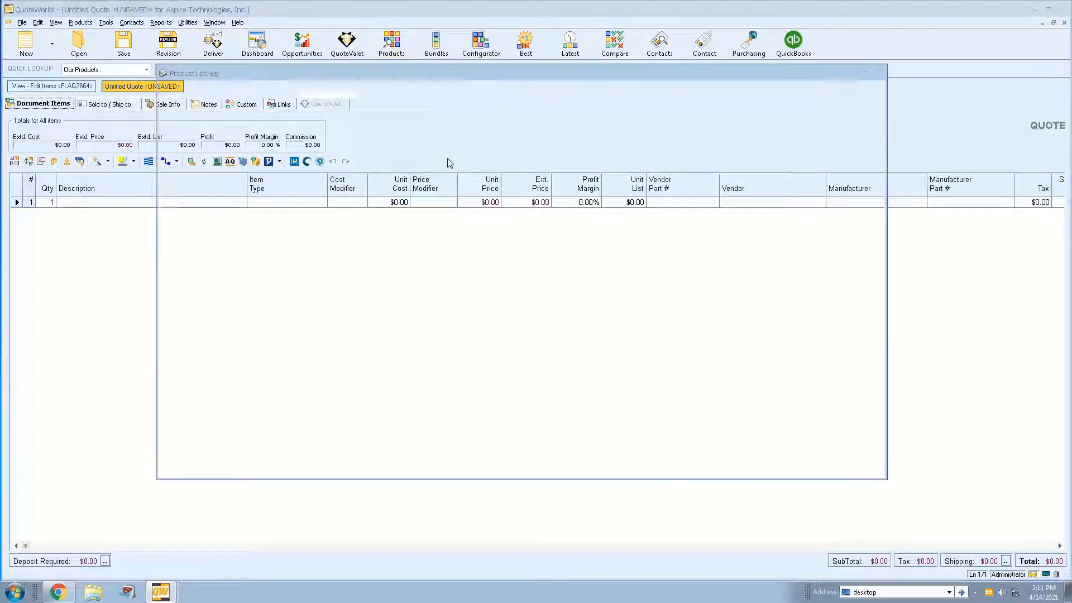
click(198, 114)
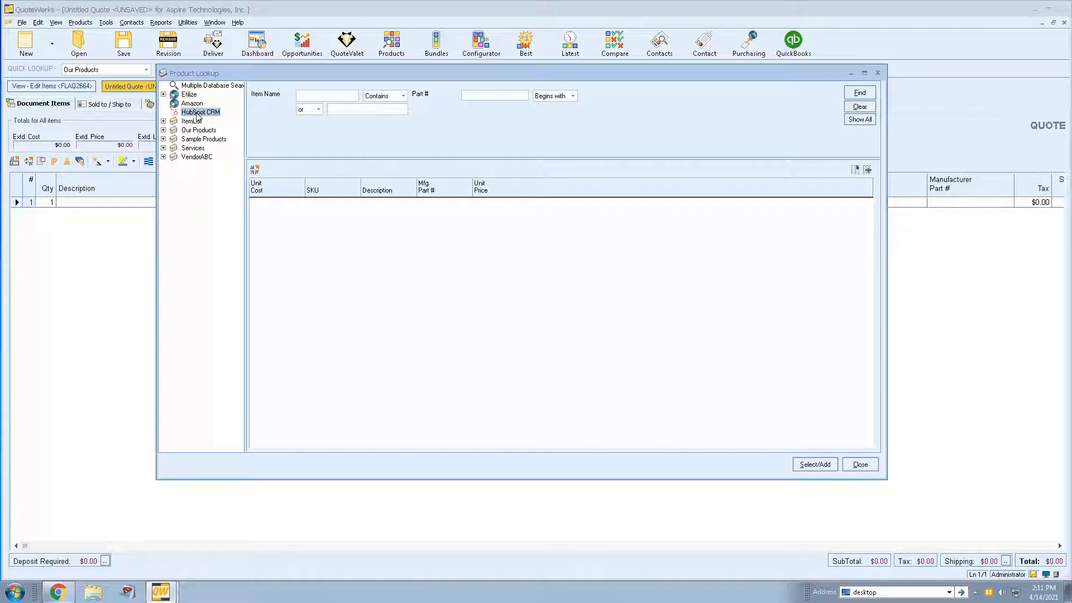
click(312, 97)
click(861, 121)
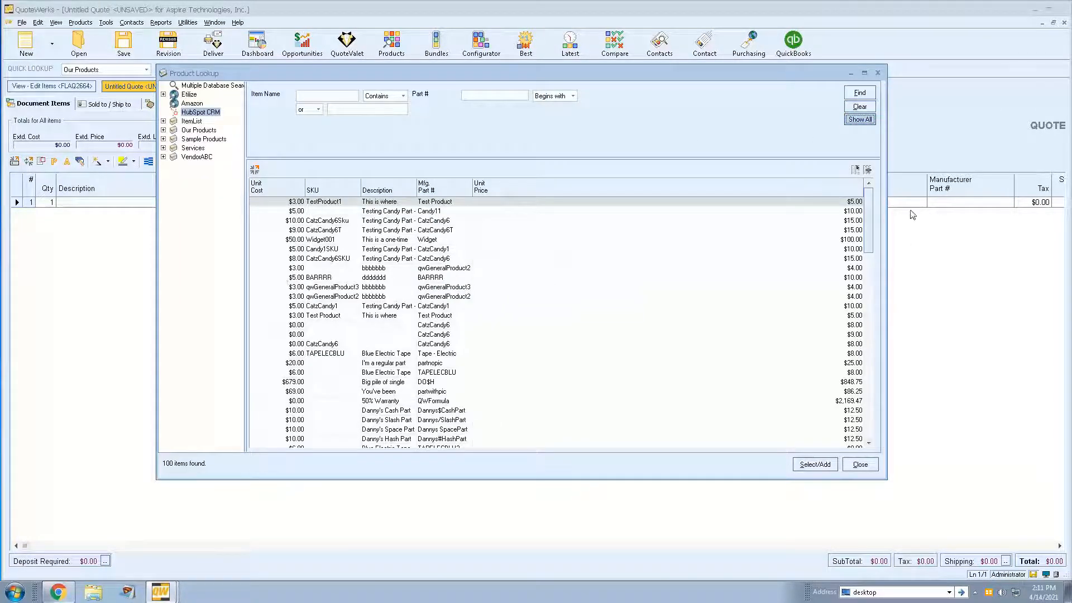
- Add the 4-Button Wireless product, part number 5804, to the quote and close the product lookup
drag(869, 208, 853, 398)
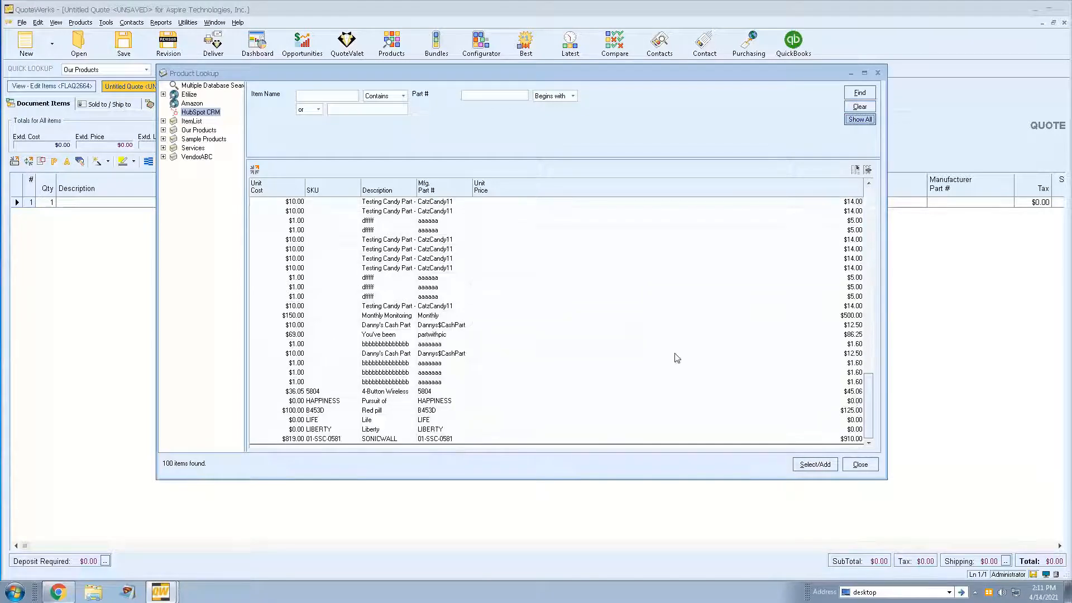
click(373, 393)
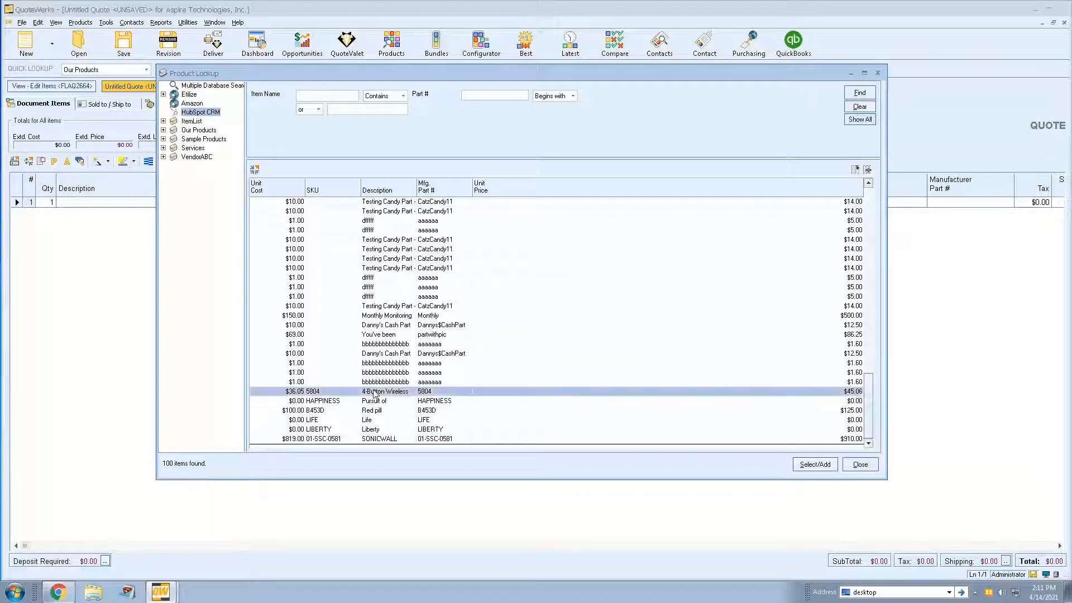
click(815, 464)
click(593, 363)
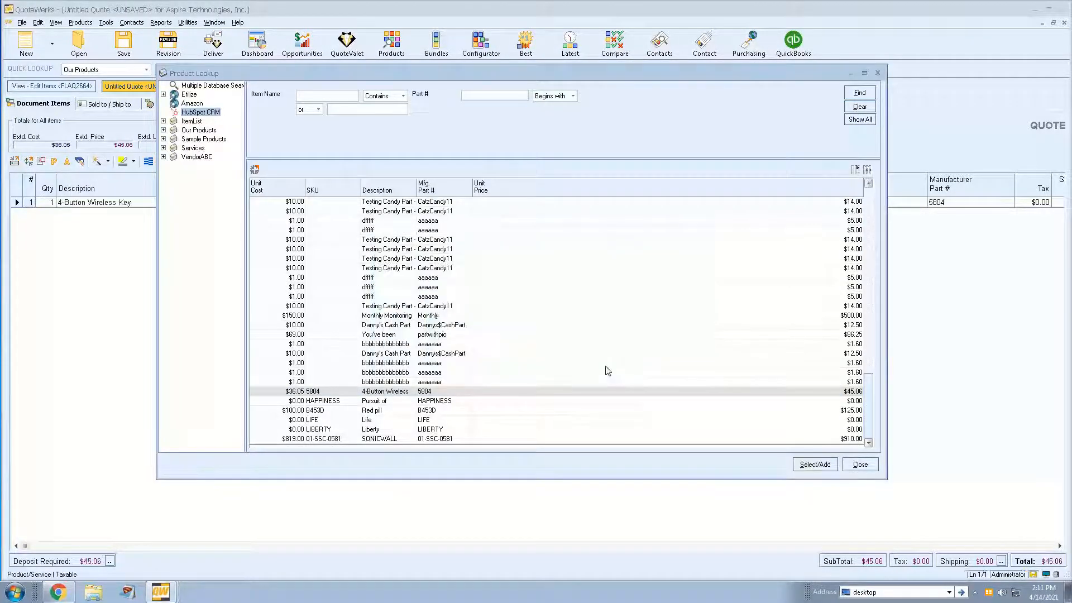
click(860, 465)
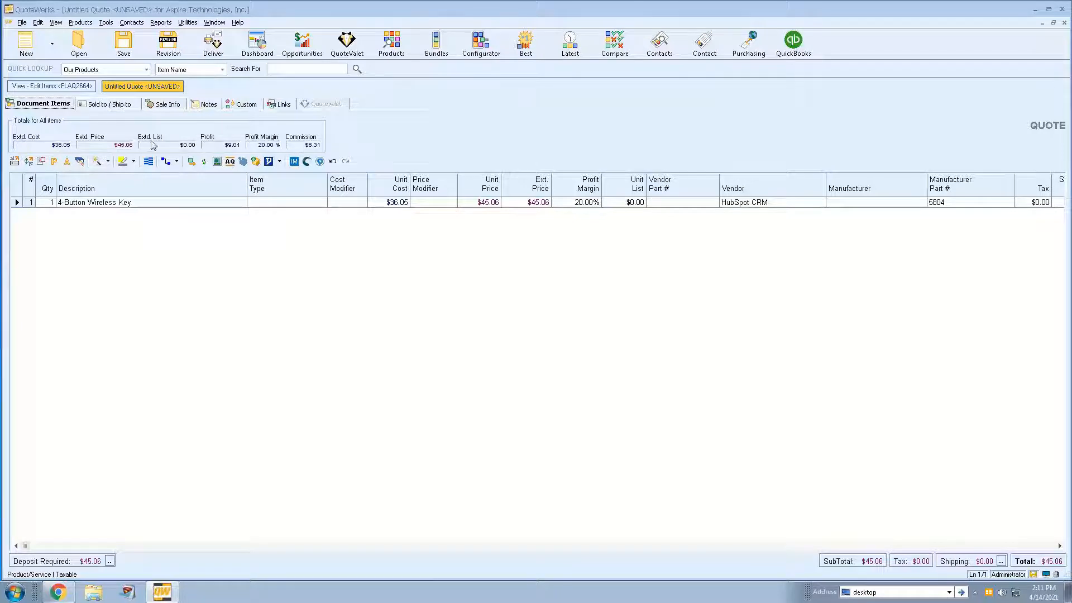
- Save the quote under its suggested name with the option to create or attach to a HubSpot deal enabled
click(124, 42)
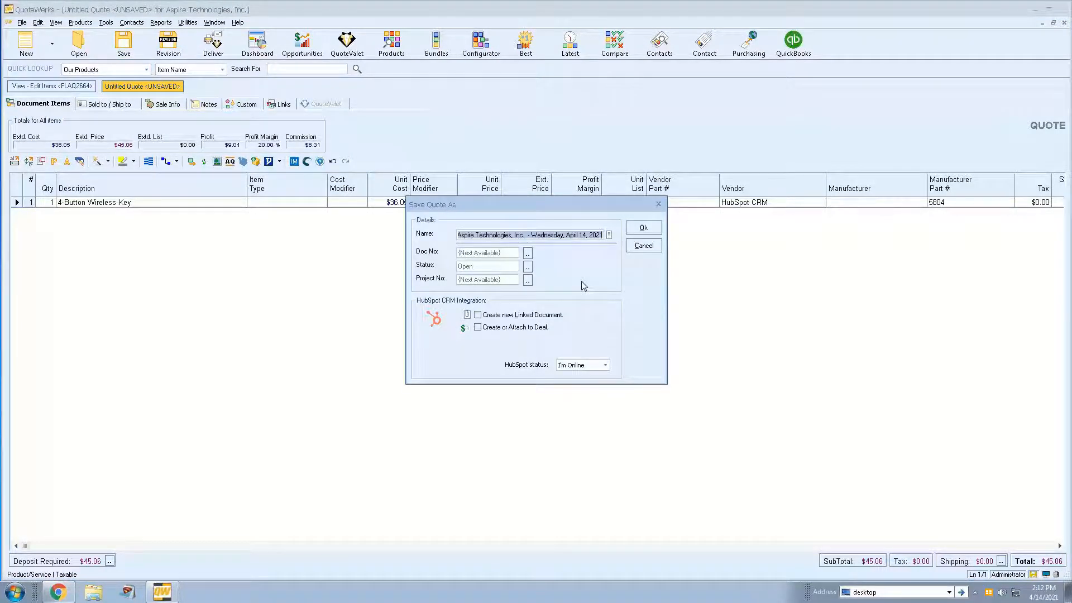
click(531, 235)
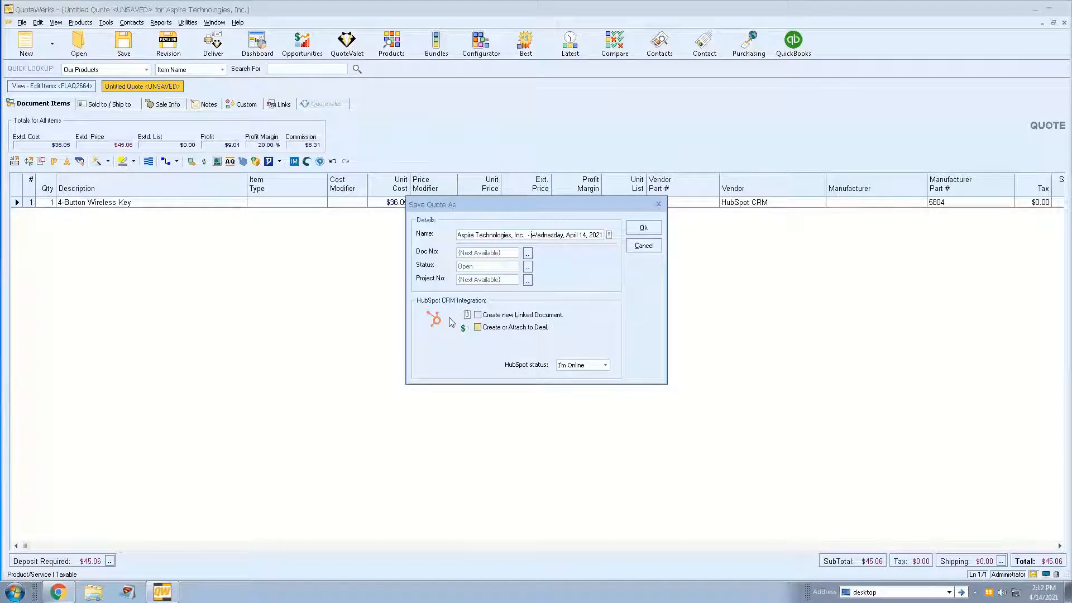
click(478, 328)
click(643, 229)
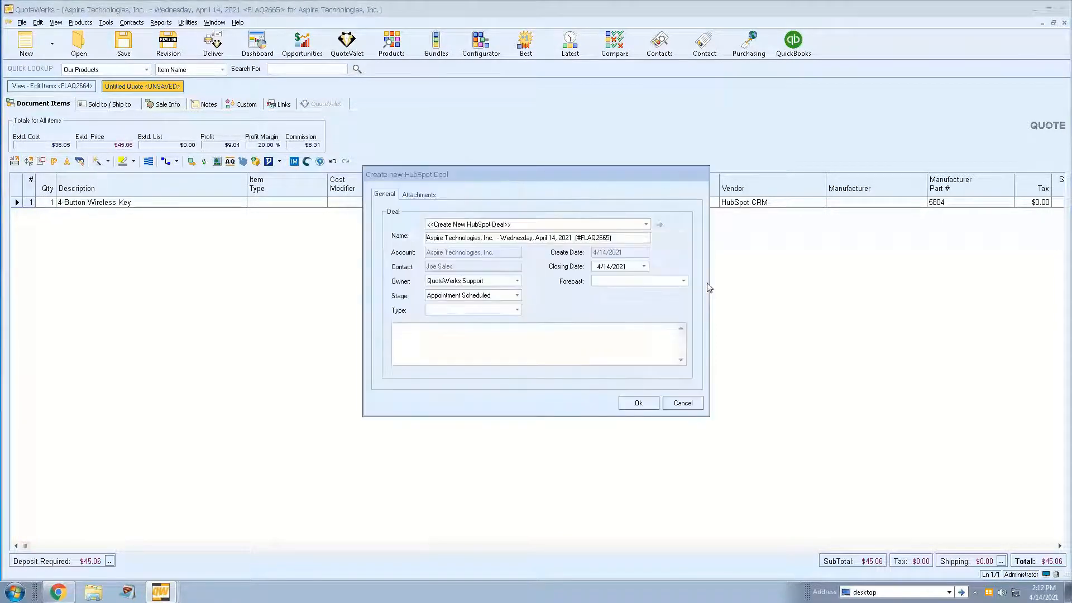
- Examine the existing HubSpot deals the quote could be attached to, keeping the option to create a new deal
click(647, 224)
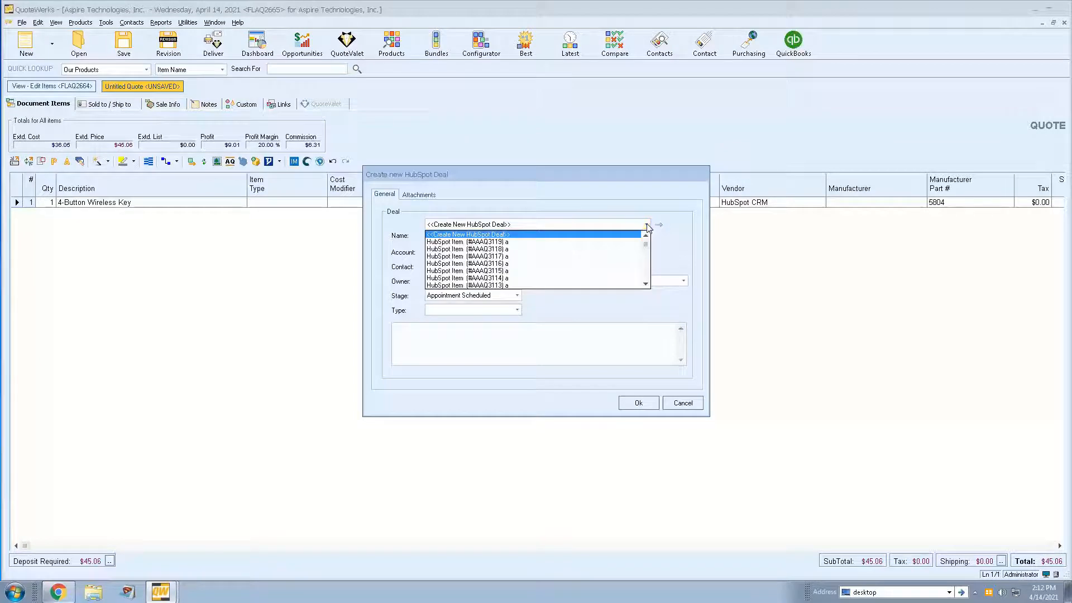
scroll(647, 285, down, 5)
drag(645, 292, 645, 230)
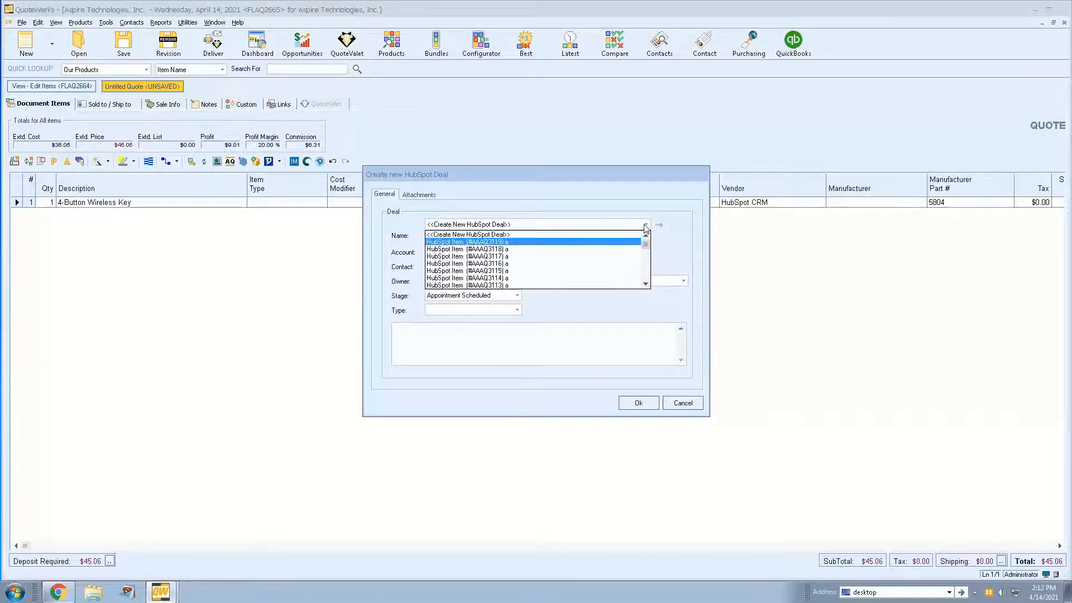
click(635, 198)
click(617, 237)
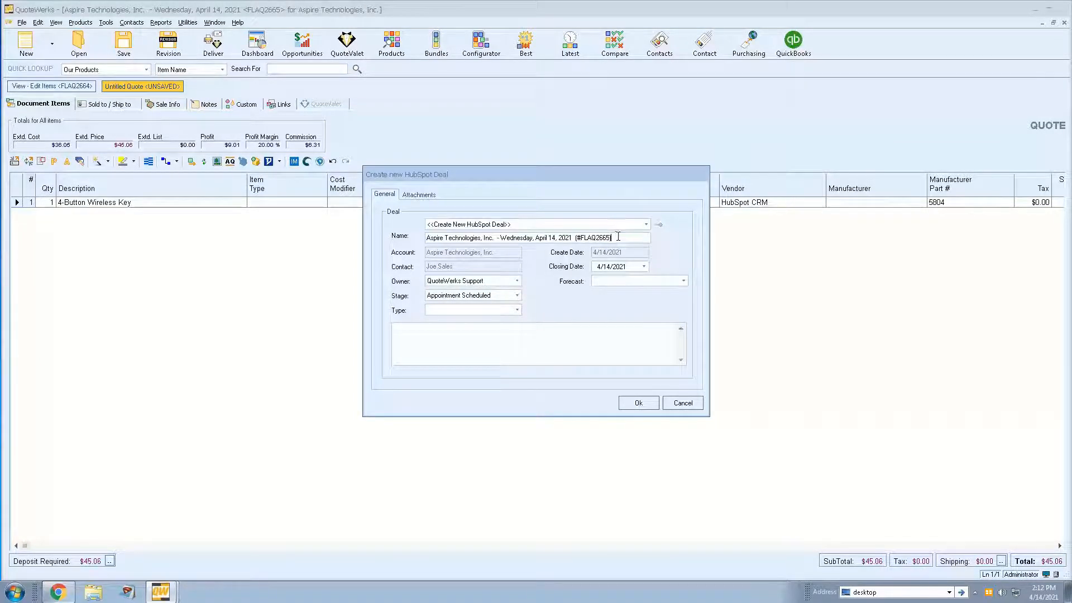
- Set the new HubSpot deal's stage to Quoted and its type to New Business
click(514, 296)
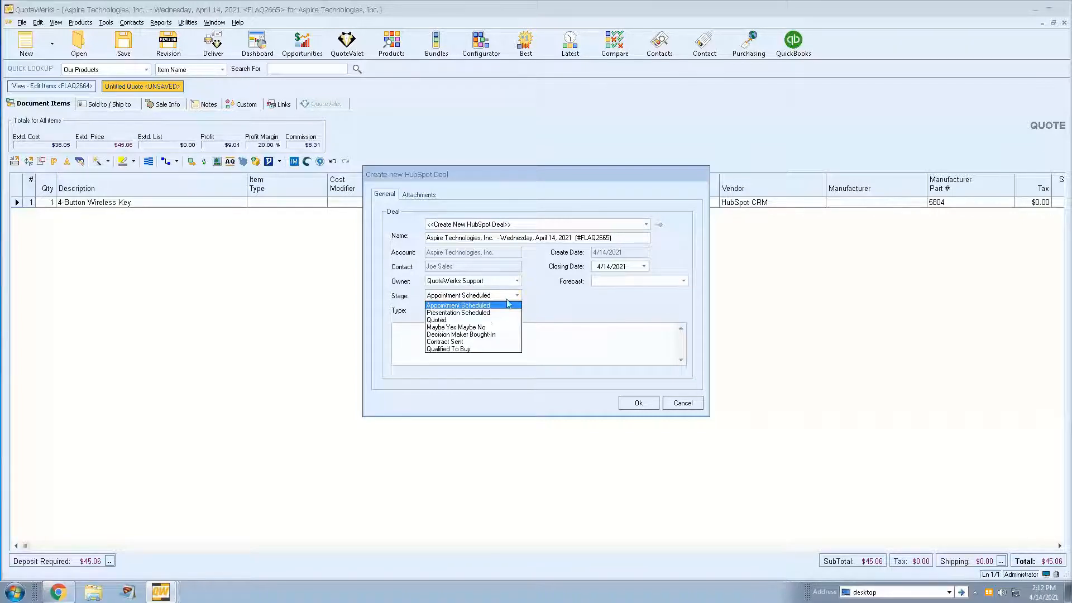
click(487, 322)
click(517, 309)
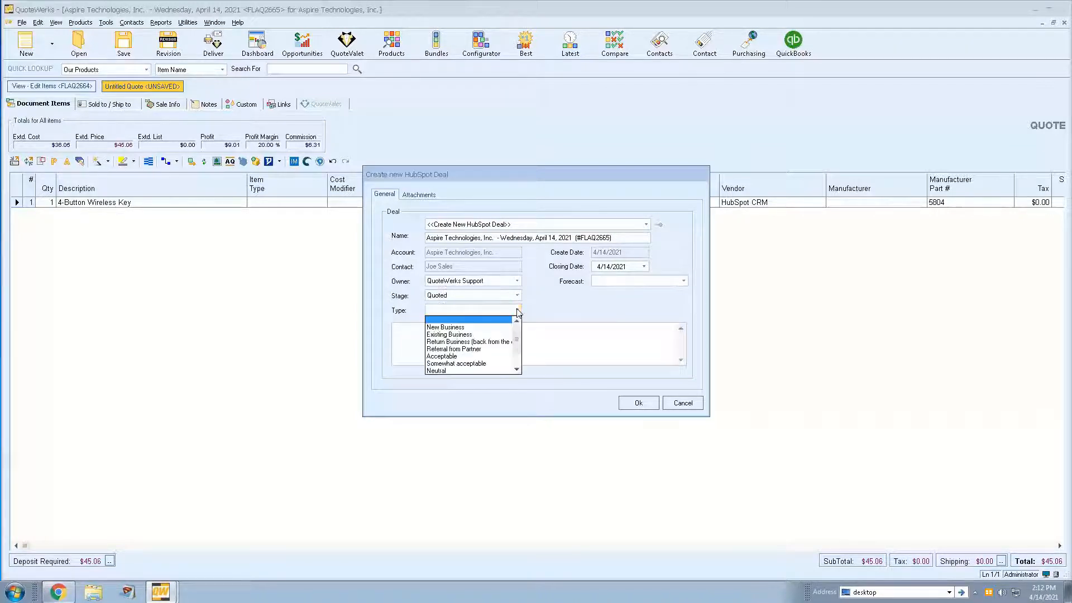
click(500, 329)
- Set the deal's closing date to 4/23/2021 and create the deal, leaving the forecast and description empty
click(644, 267)
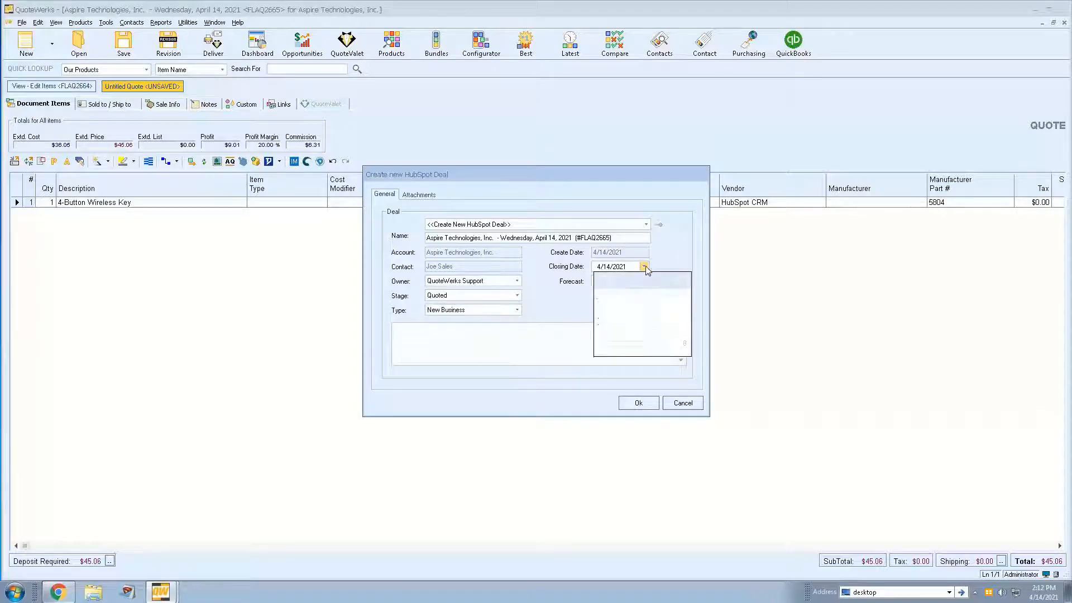
click(671, 327)
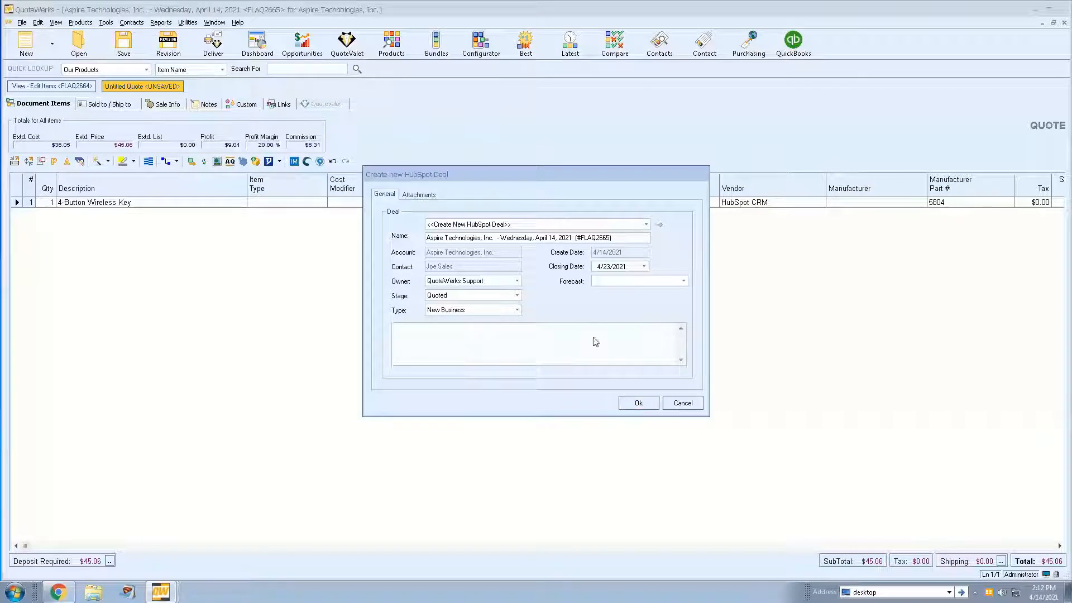
click(630, 284)
click(630, 283)
click(533, 336)
click(638, 402)
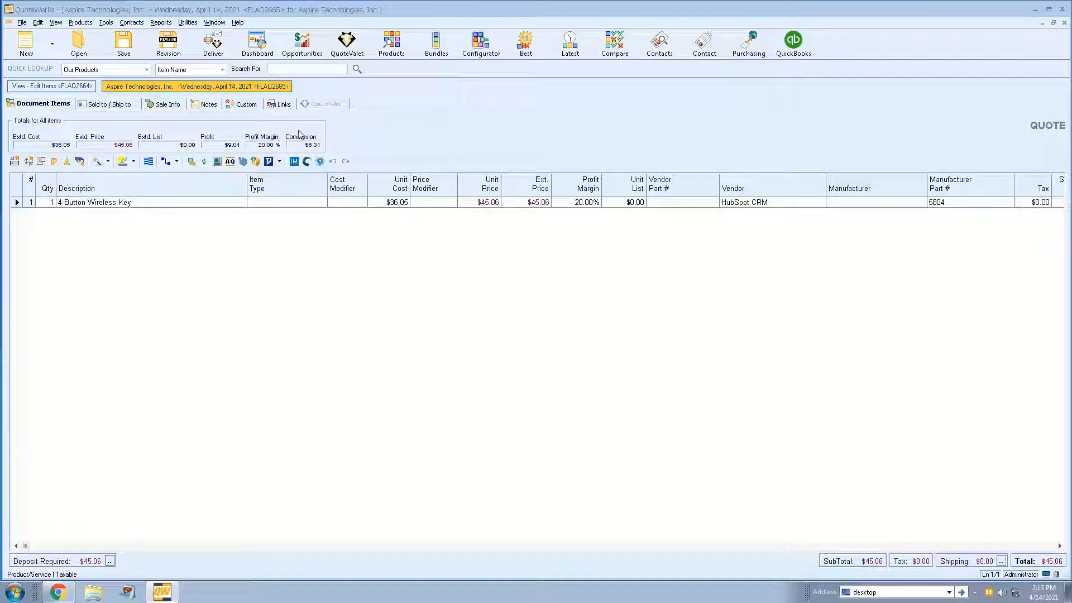
- View the quote's linked deal in HubSpot CRM, check its details, and return to QuoteWerks
click(281, 107)
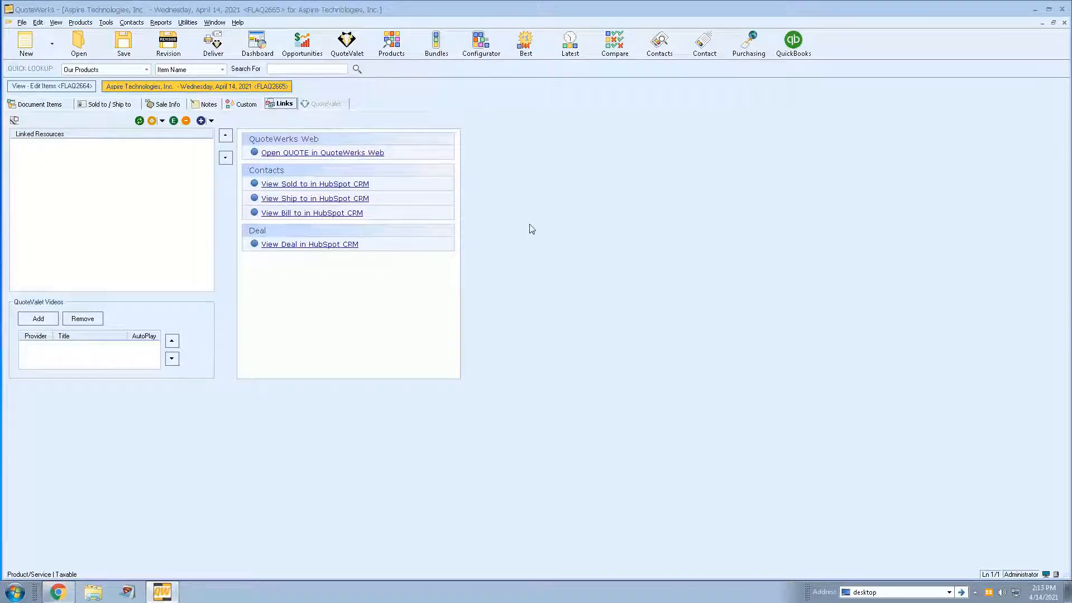
click(292, 246)
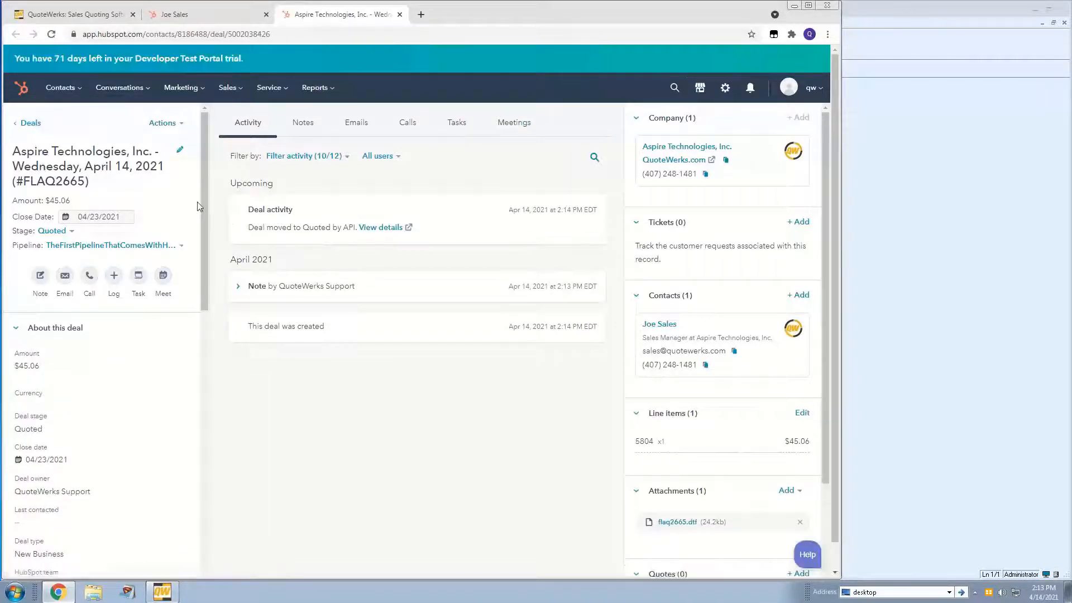
scroll(190, 272, down, 2)
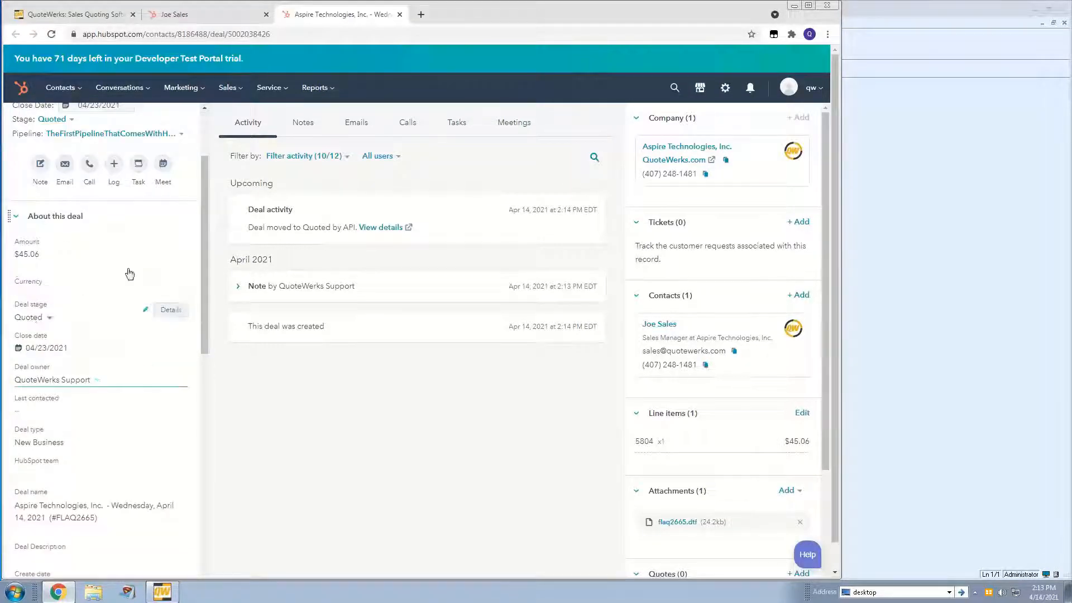
click(894, 226)
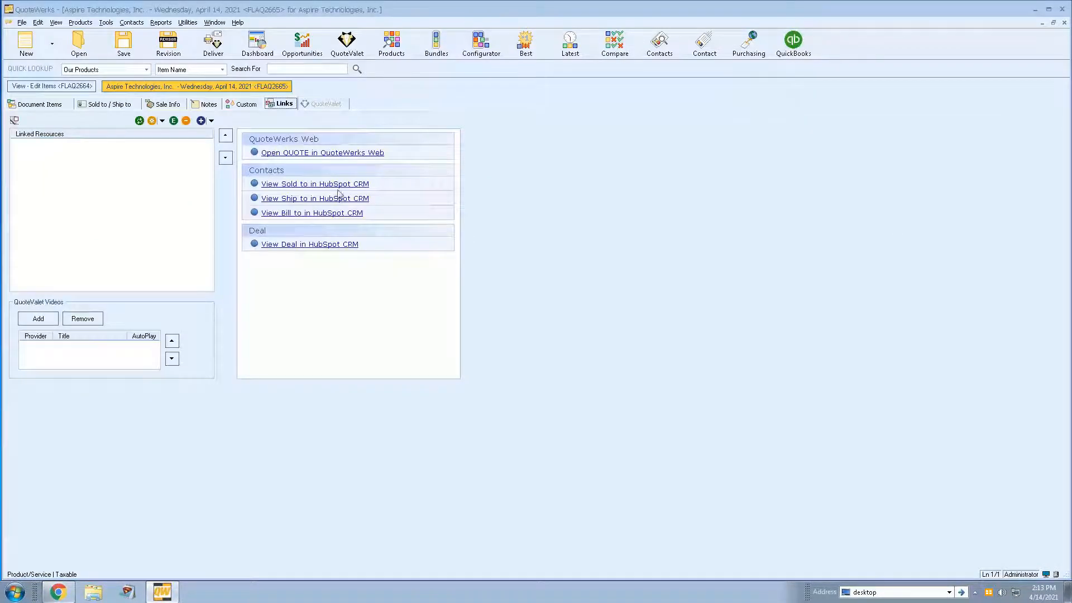
- Convert the Aspire Technologies quote to an order with the default conversion options
click(51, 105)
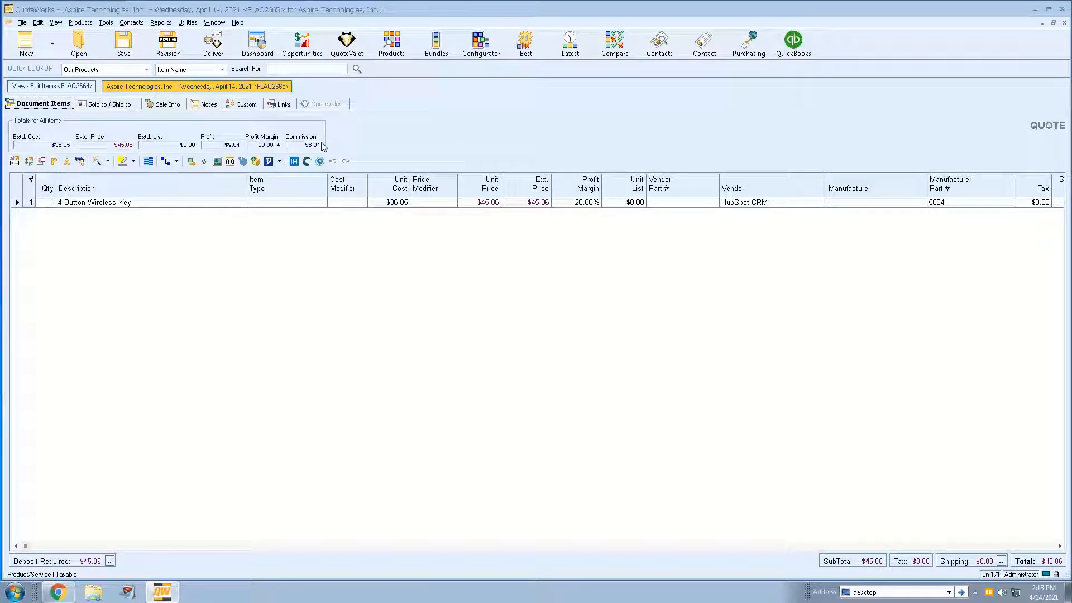
click(22, 24)
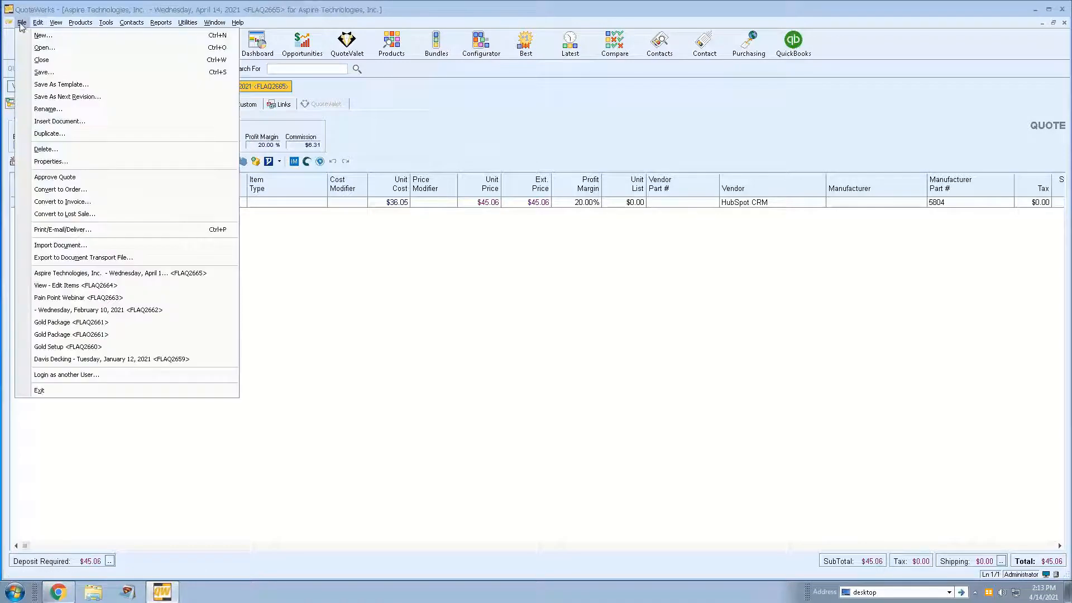
click(128, 191)
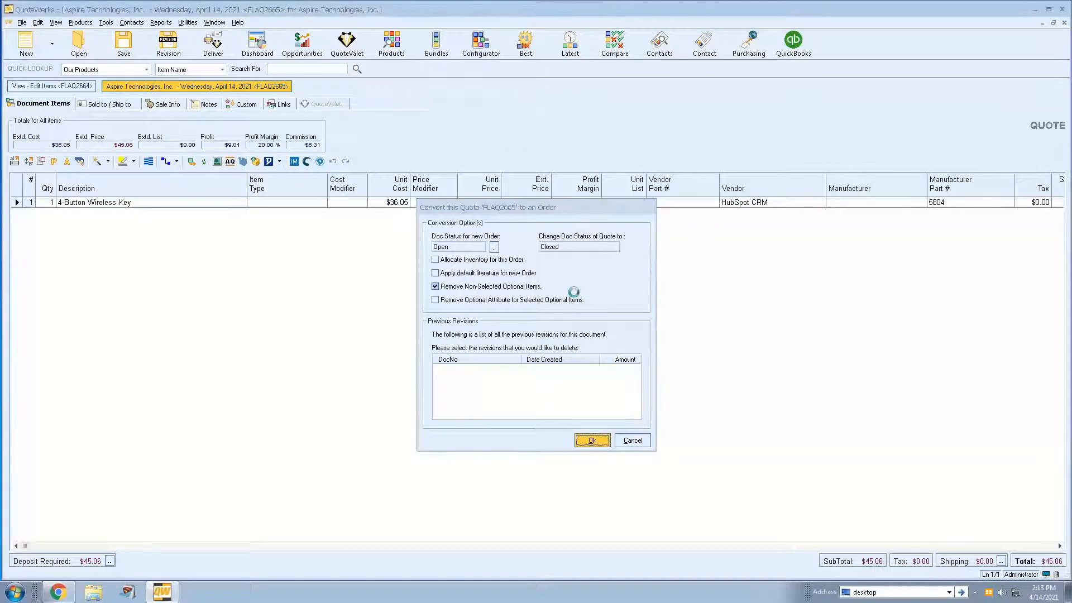
key(Return)
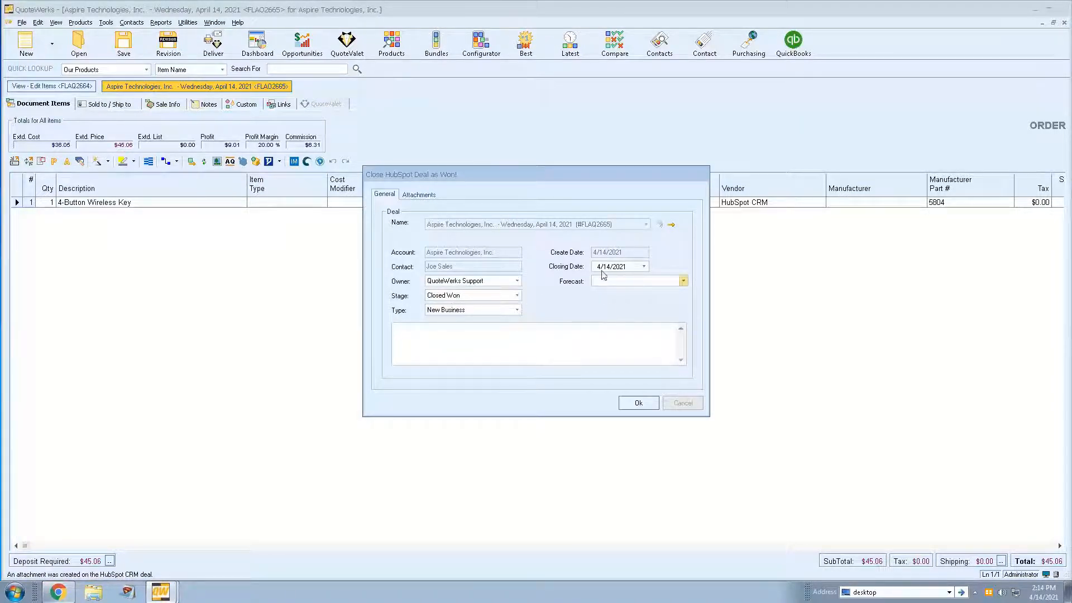
- Close the linked HubSpot deal as Closed Won with closing date 4/14/2021, check the order's links, and return to its items
click(640, 403)
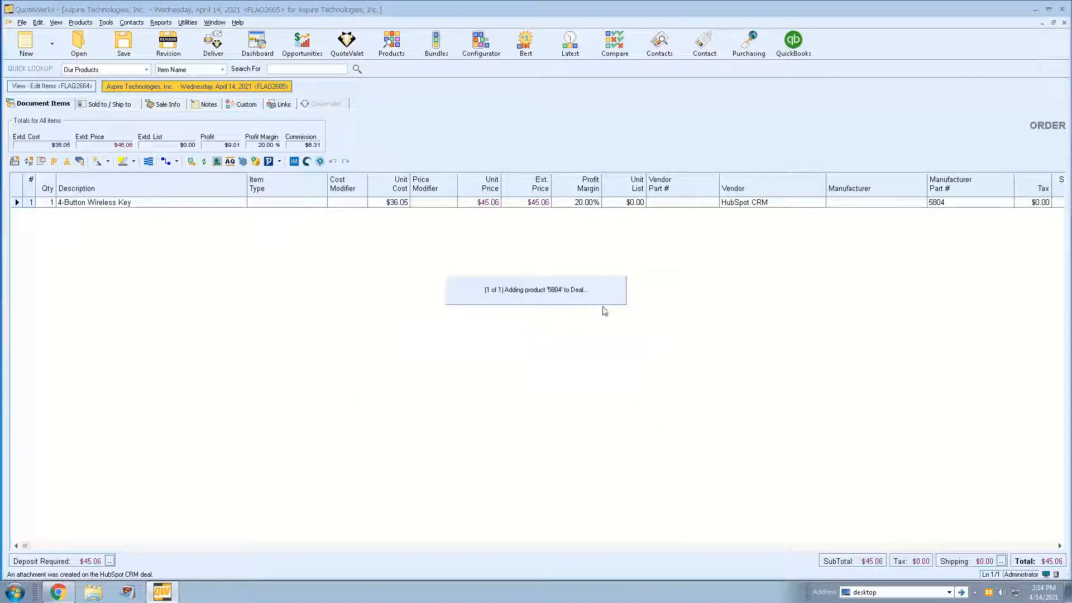
click(282, 105)
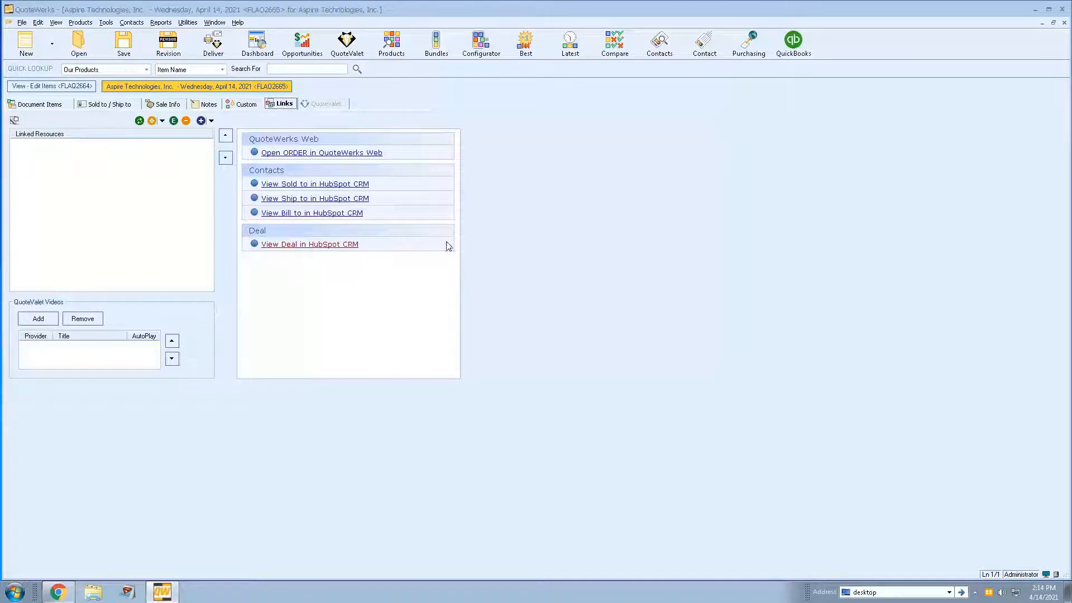
click(58, 107)
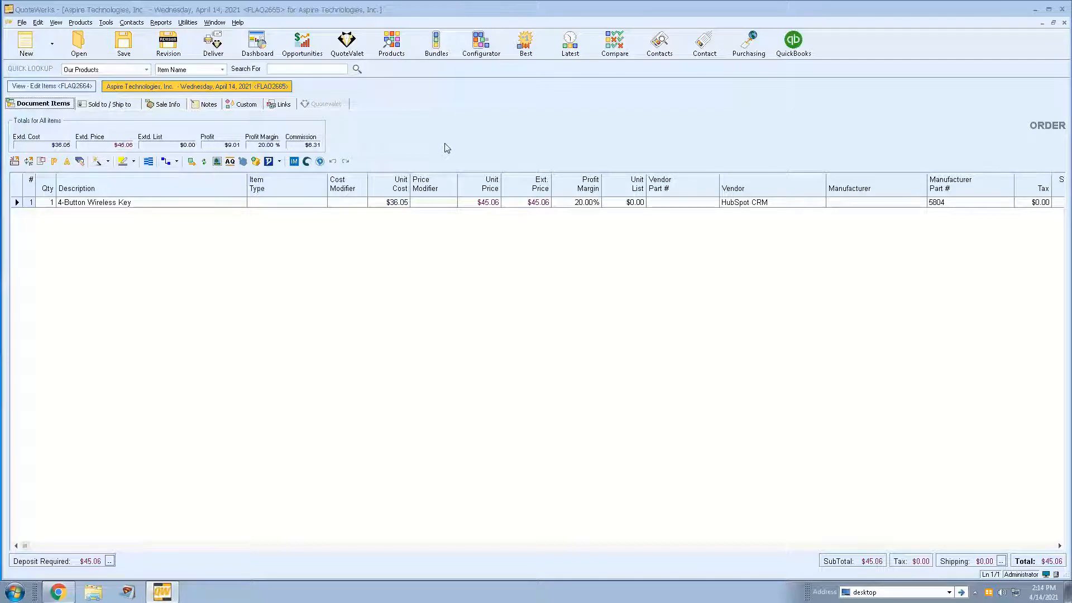
- In the View - Edit Items quote, shorten the first line's description to "Electronic fingerprint scanner with keypad"
click(50, 88)
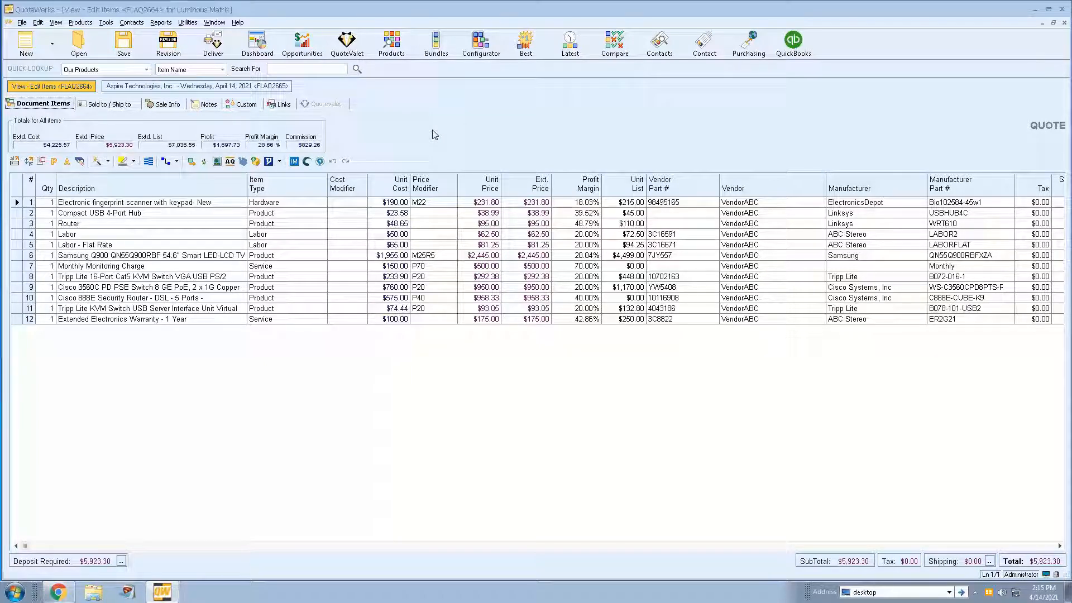
double_click(87, 204)
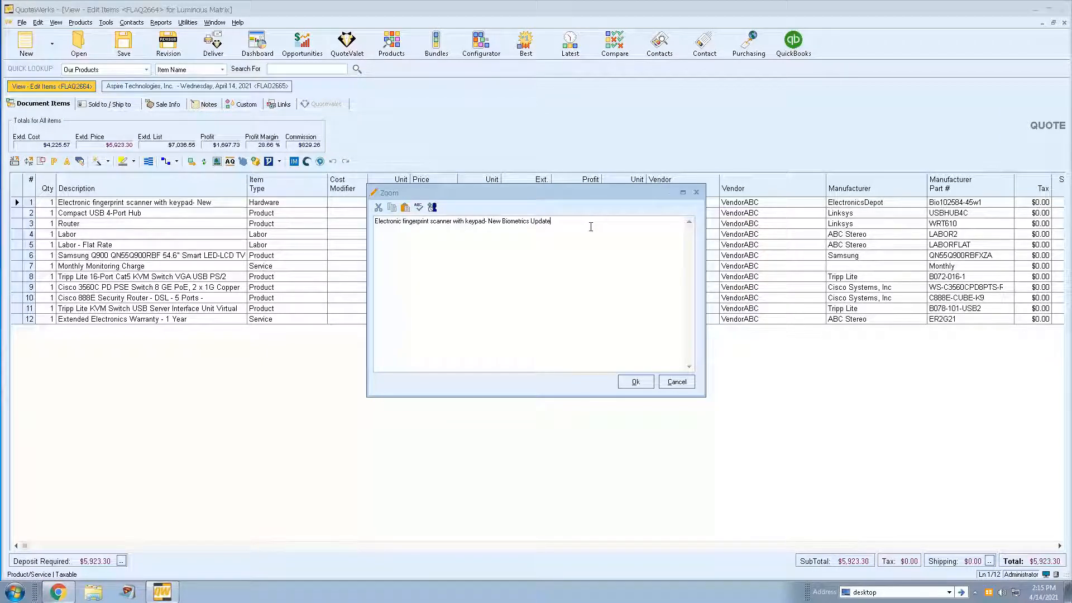
key(BackSpace)
key(BackSpace)
key(BackSpace)
key(BackSpace)
key(BackSpace)
key(BackSpace)
key(BackSpace)
key(BackSpace)
key(BackSpace)
key(BackSpace)
key(BackSpace)
key(BackSpace)
key(BackSpace)
key(BackSpace)
key(BackSpace)
key(BackSpace)
key(BackSpace)
key(BackSpace)
key(BackSpace)
key(BackSpace)
click(635, 382)
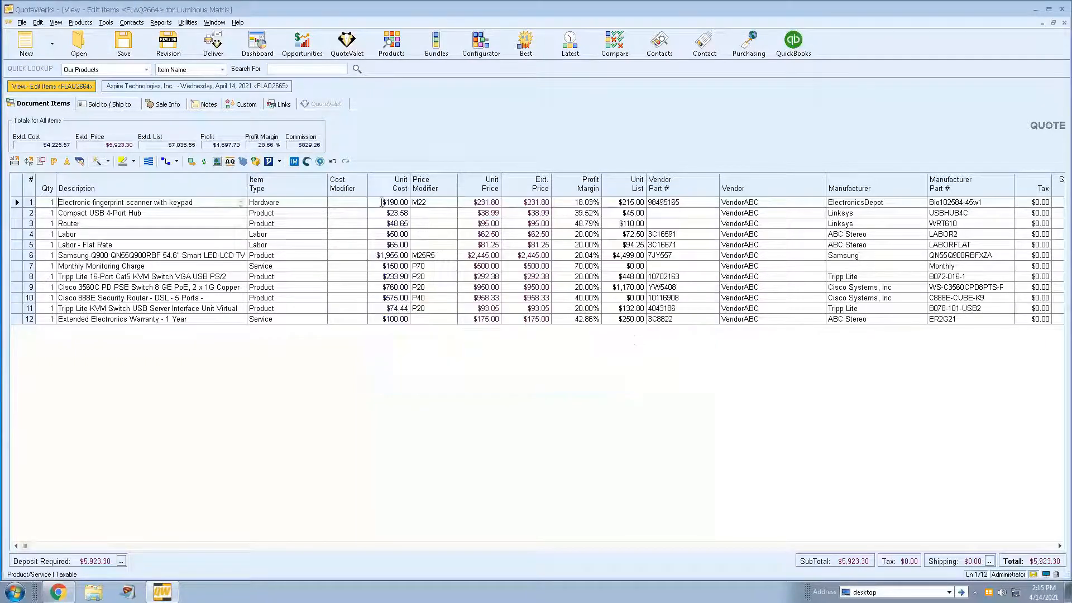
- Set the fingerprint scanner's unit cost to 175.00 on the quote and keep the original price modifier M22
click(382, 202)
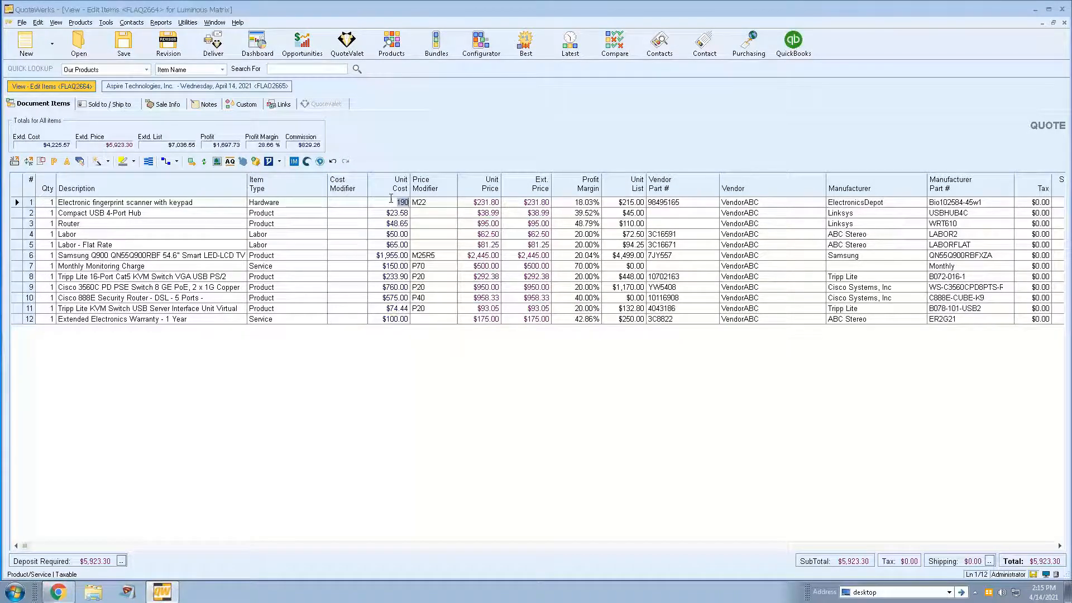
text(175.00)
click(338, 201)
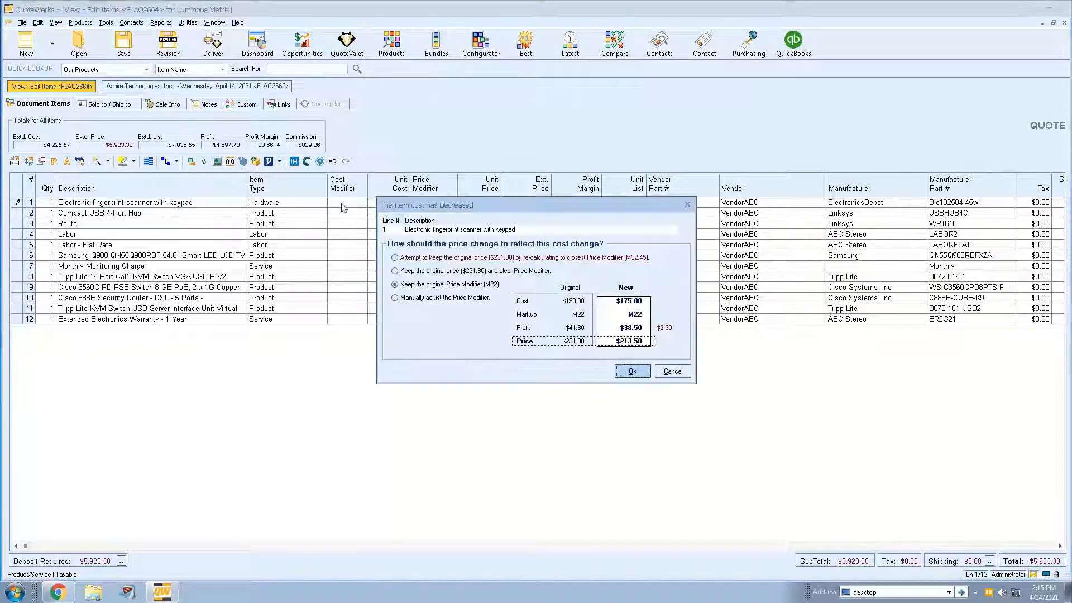
click(634, 374)
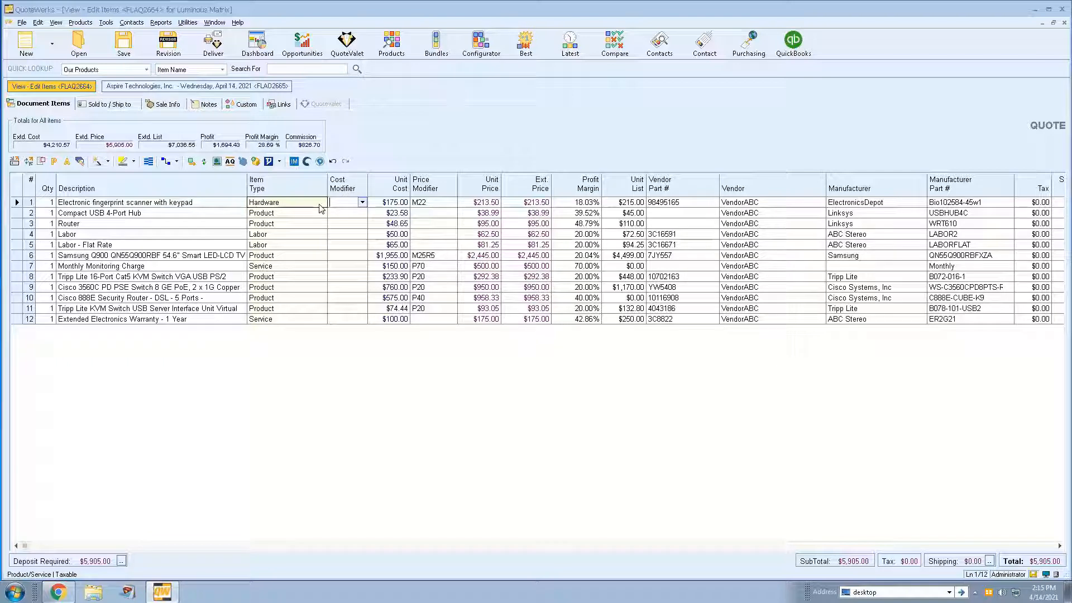
- Open the fingerprint scanner's record in the product database and shorten its item name to "Electronic fingerprint scanner with keypad"
click(16, 203)
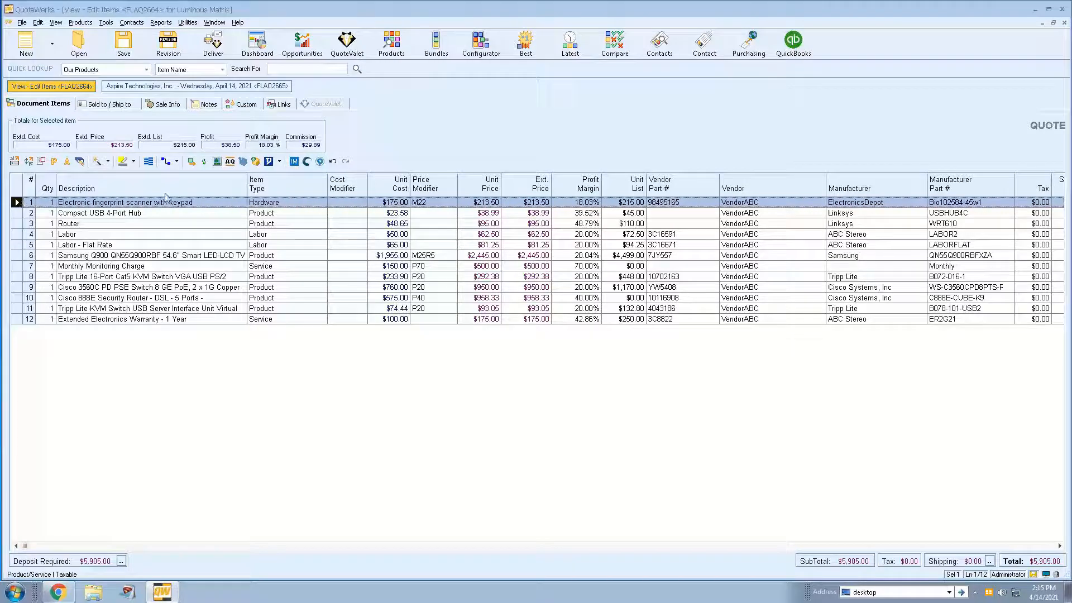
click(192, 162)
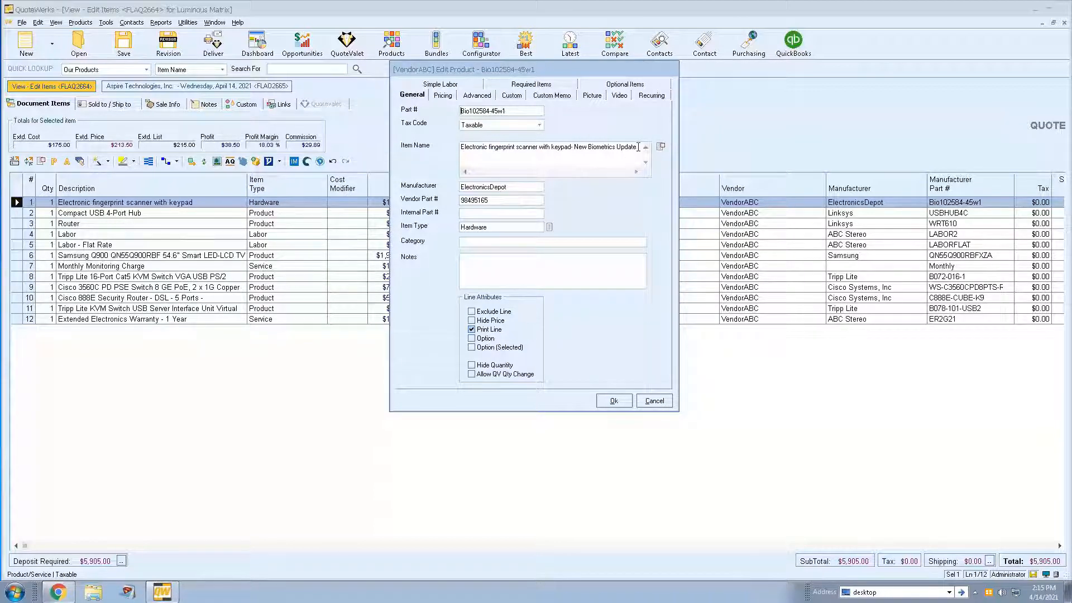
drag(638, 147, 573, 151)
key(Delete)
- Set the product record's unit cost to 165.00 and its markup from cost to 25 percent
click(440, 96)
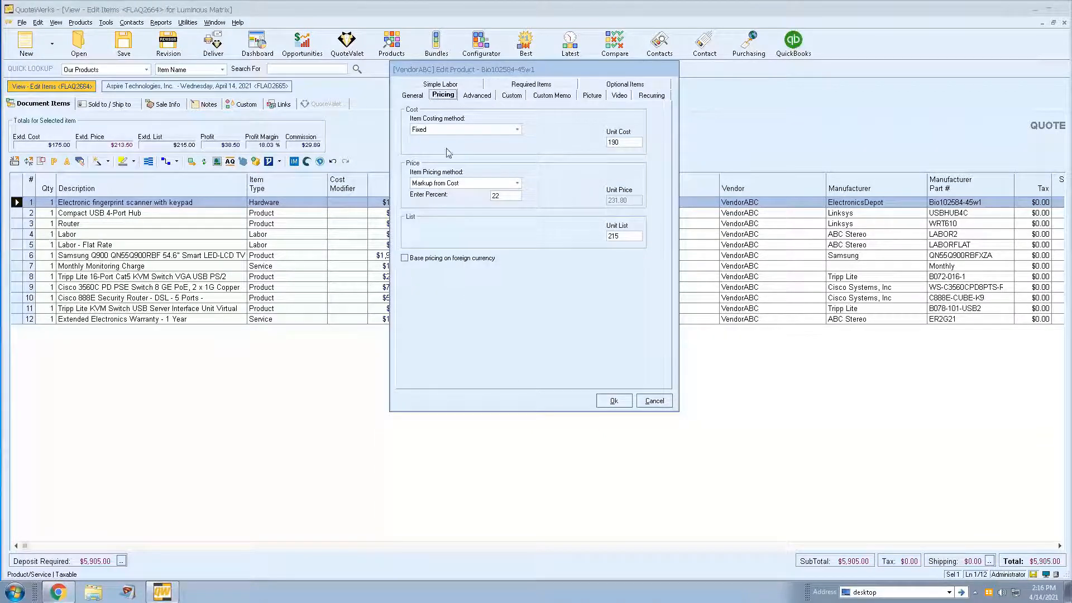
double_click(629, 143)
text(165.00)
drag(510, 195, 454, 194)
text(25)
- Review the product's picture, recurring and general settings, and save the edited product record
click(590, 96)
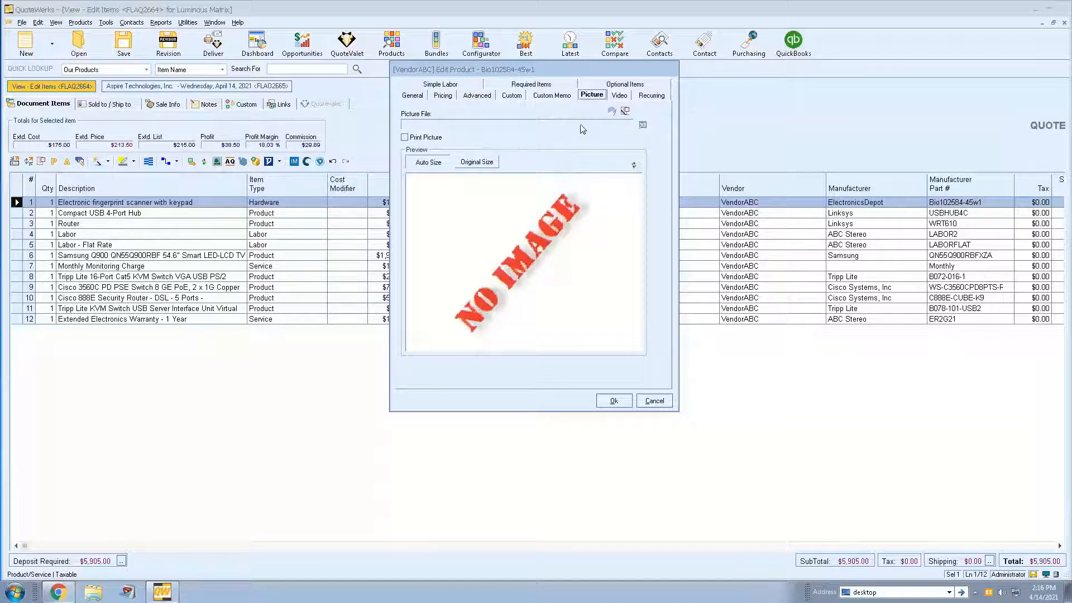
click(650, 96)
click(412, 96)
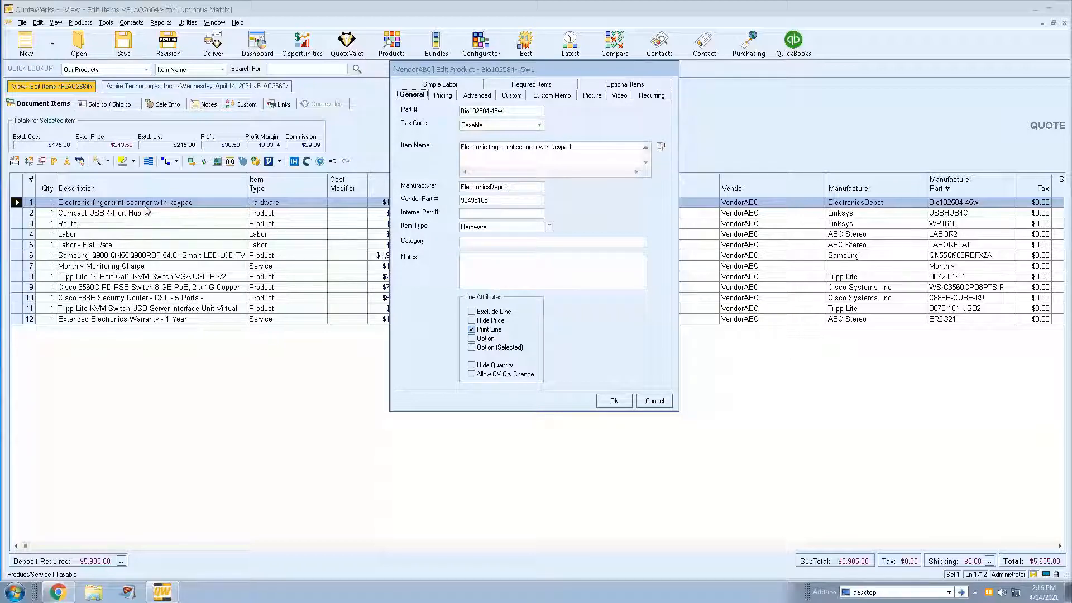
click(613, 405)
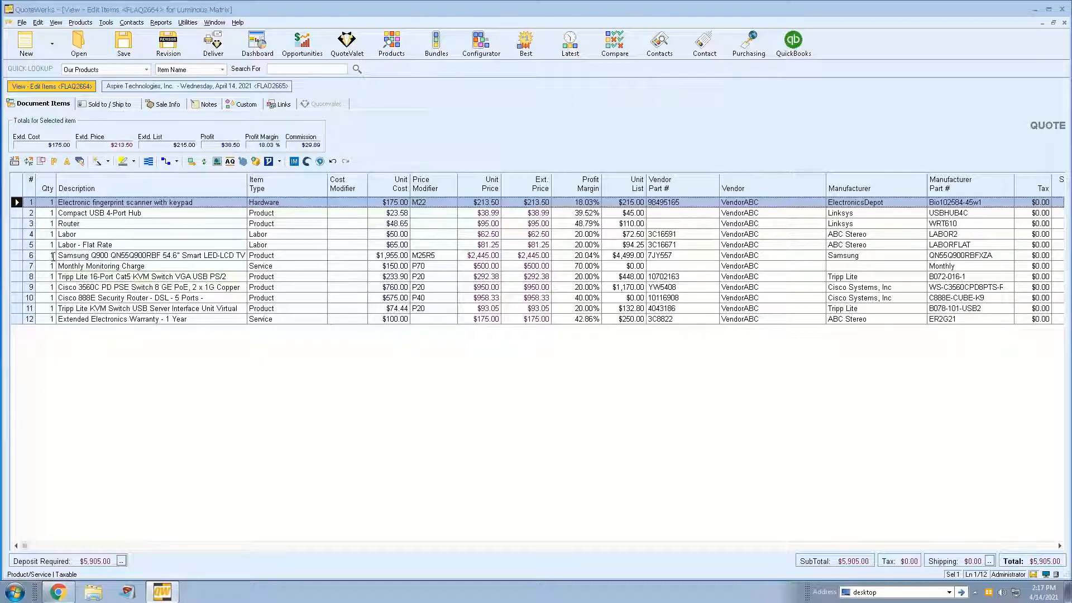
- Open the Compact USB 4-Port Hub, Router and Labor lines together in the product database and go through each record without edits
click(17, 213)
shift+click(17, 223)
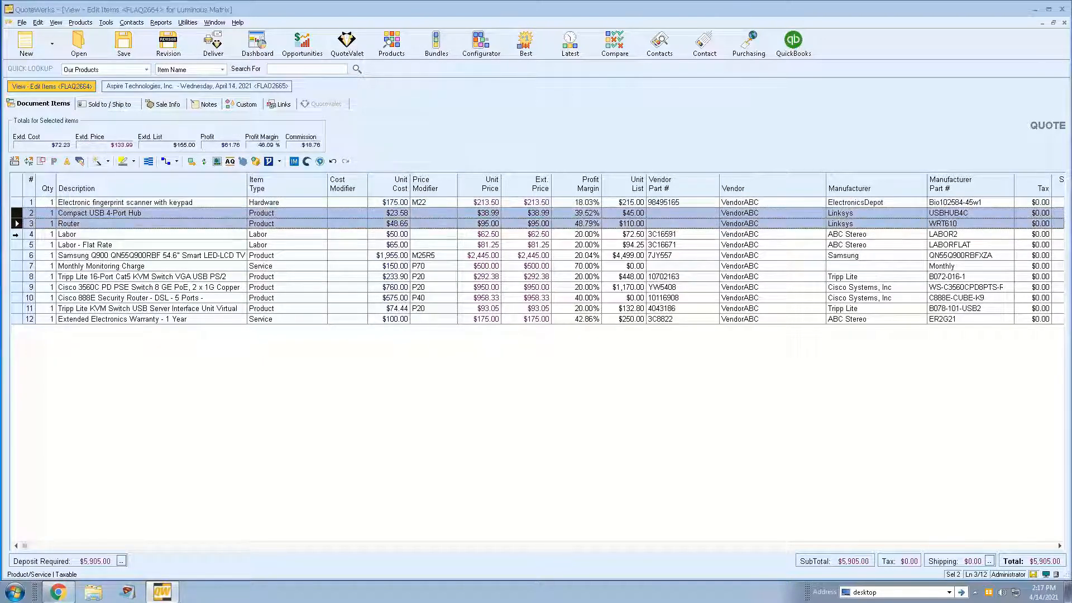
shift+click(16, 234)
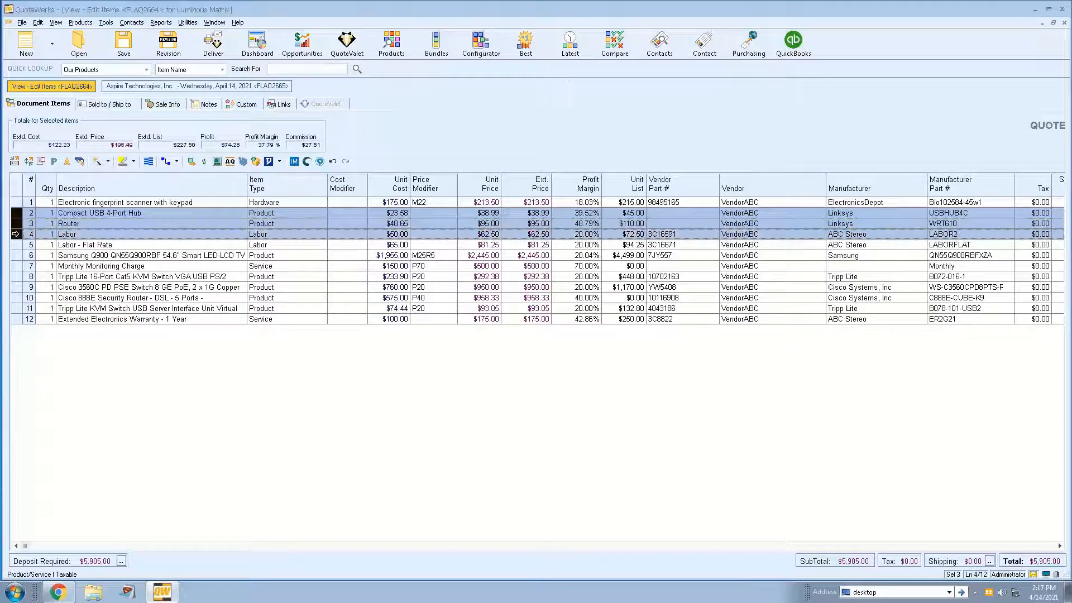
click(191, 161)
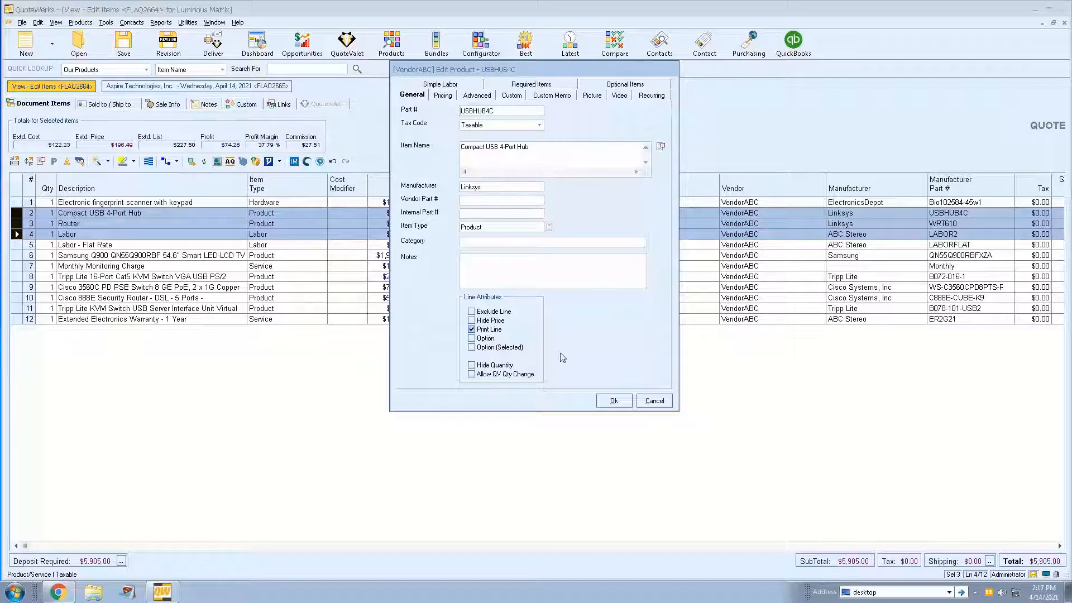
click(615, 401)
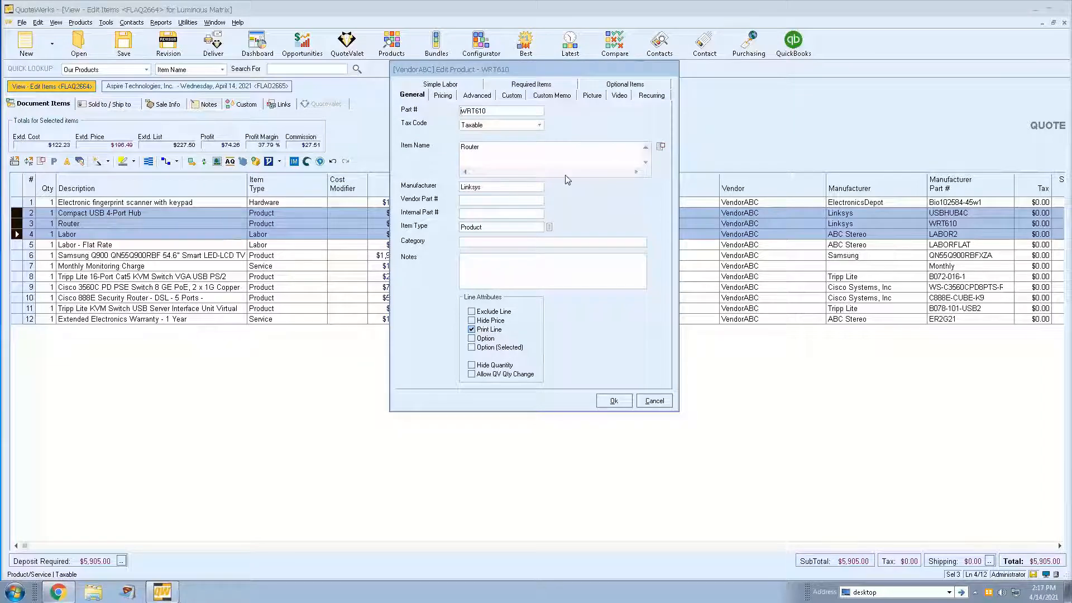
click(614, 402)
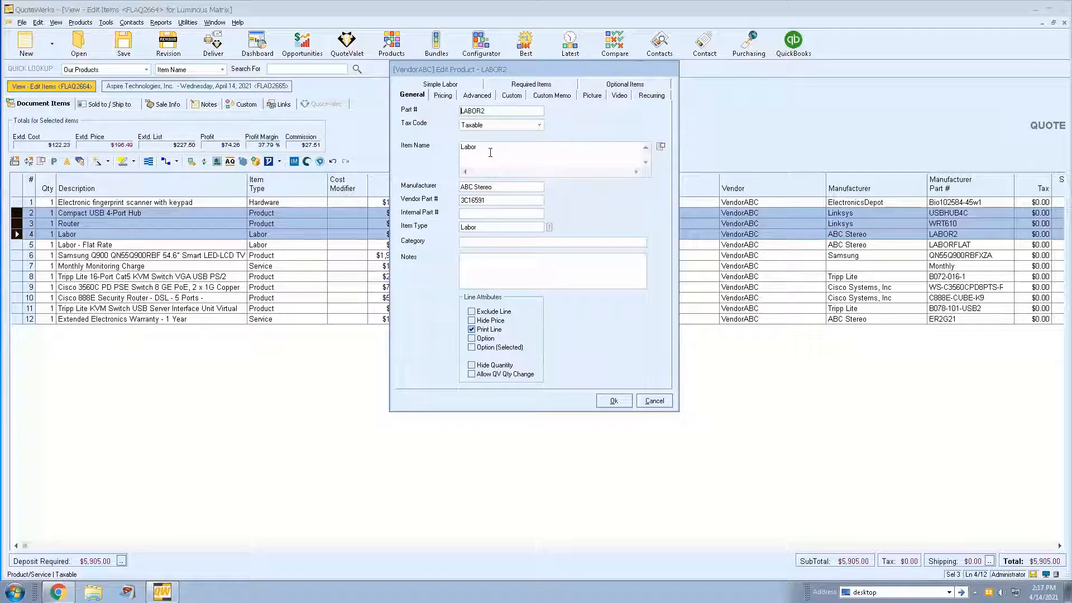
click(615, 401)
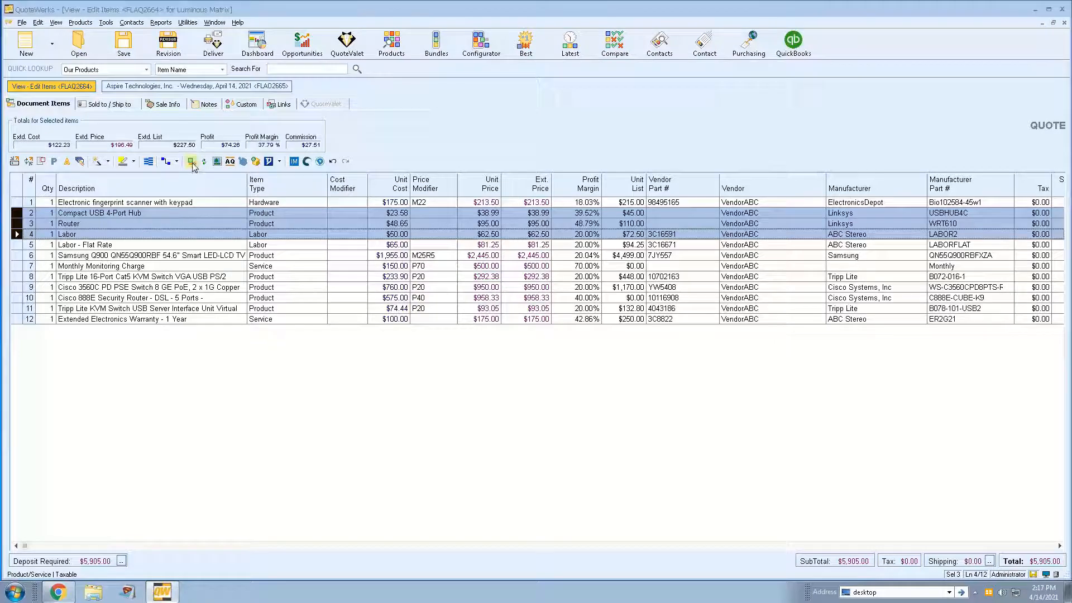
click(38, 22)
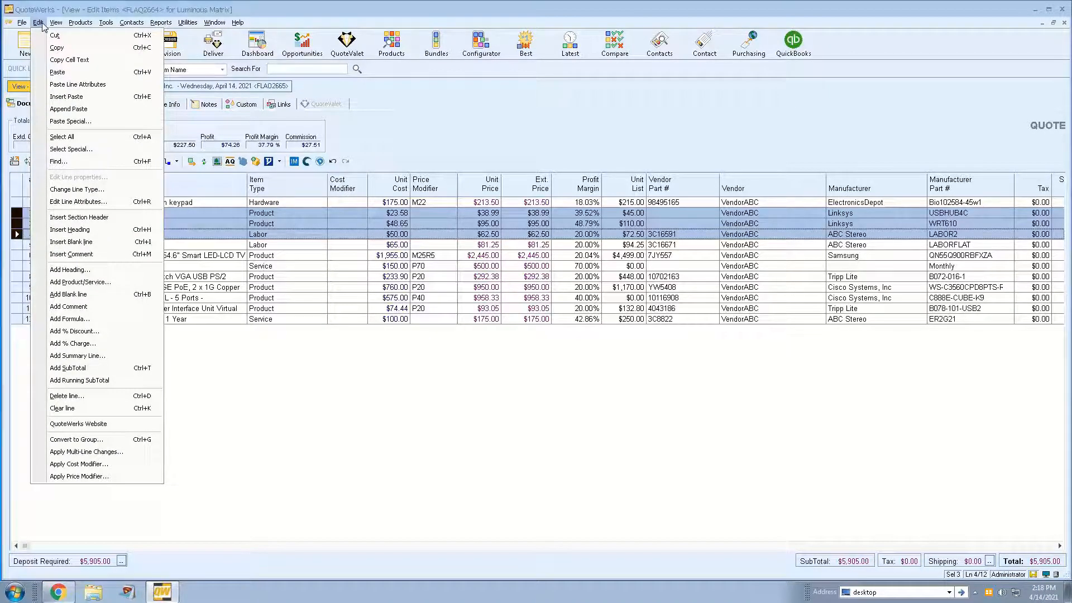
mouse_move(107, 26)
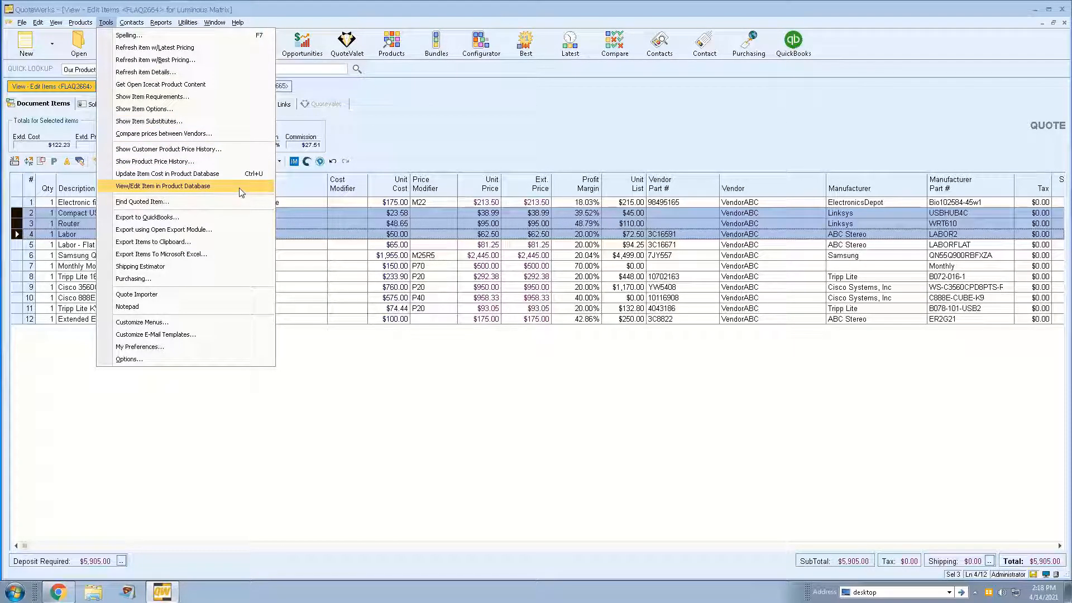
click(394, 155)
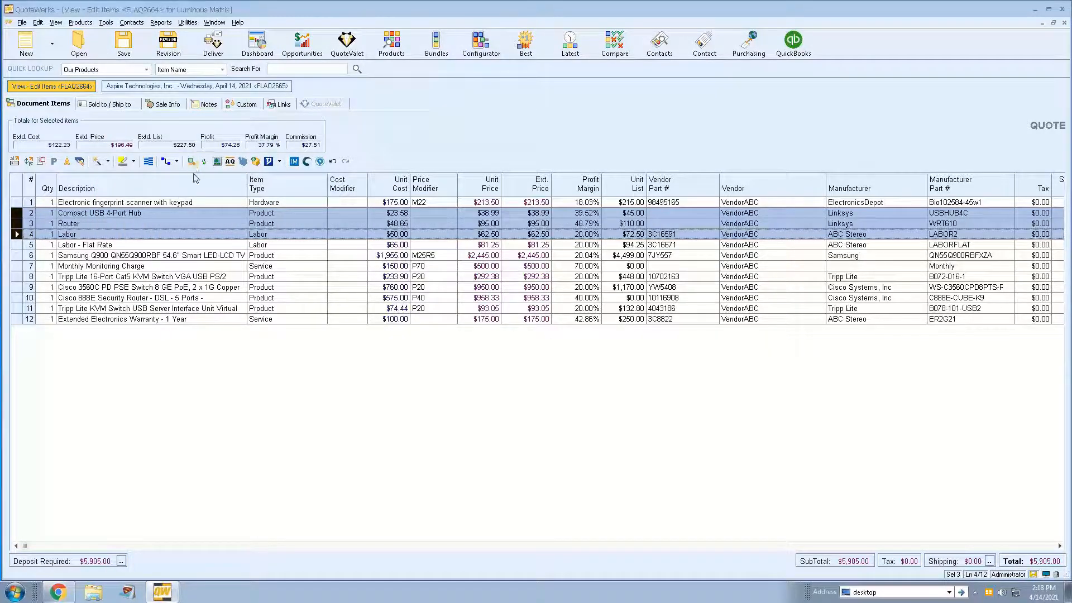
click(105, 23)
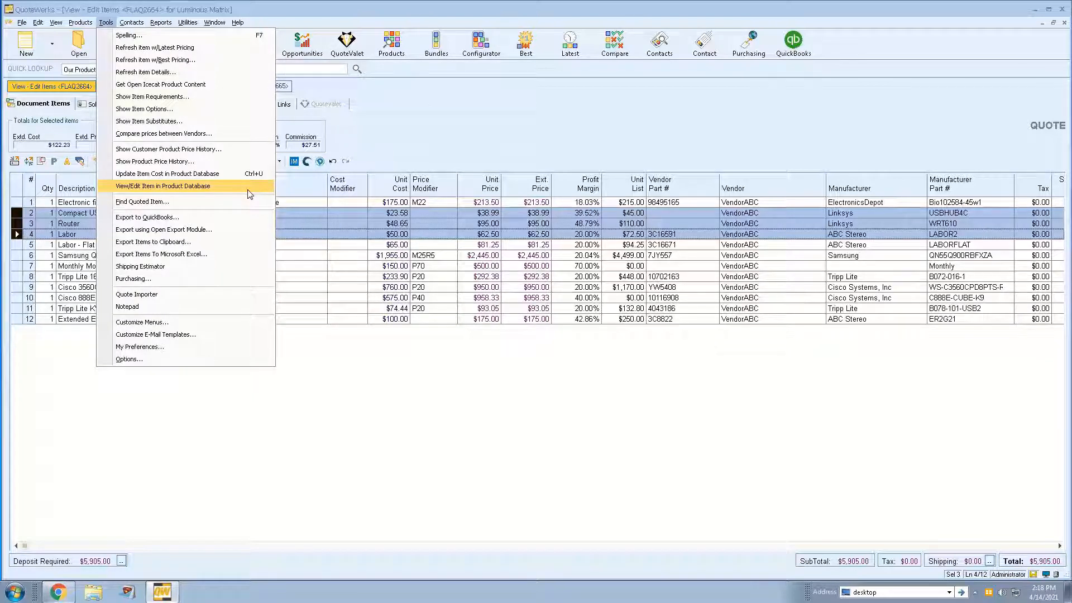
click(412, 151)
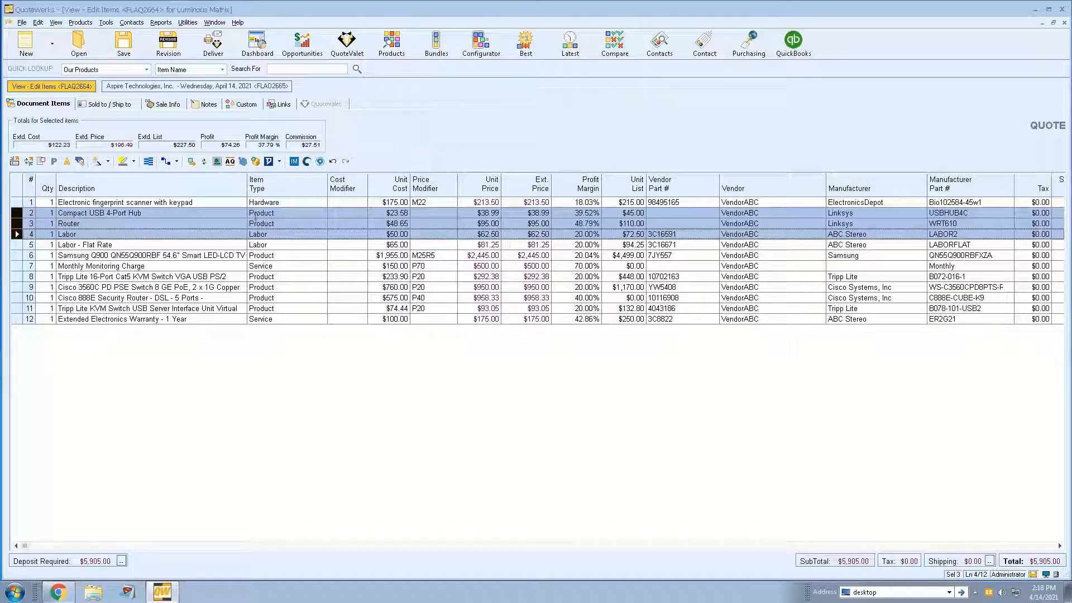
click(193, 210)
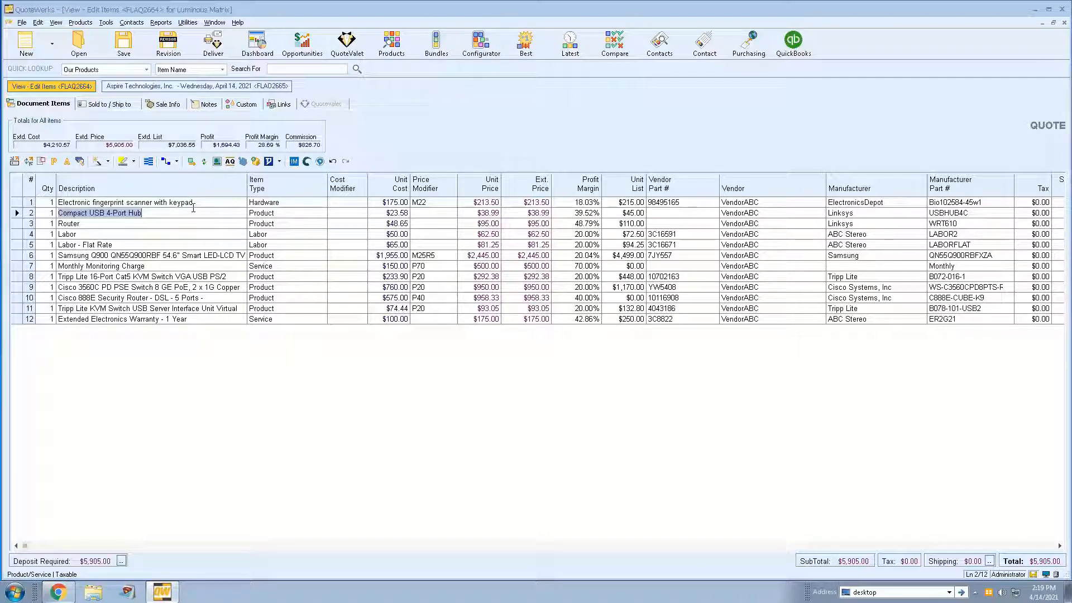
- Examine the fingerprint scanner's required items, optional items and simple labor settings in the product database, and leave the record unchanged
click(18, 203)
right_click(17, 203)
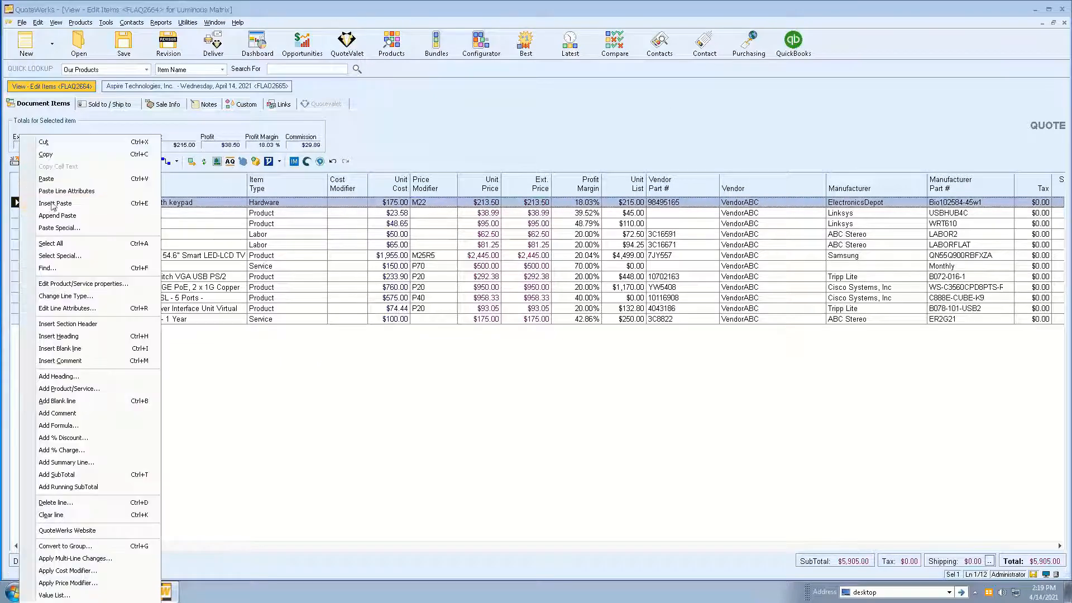
click(191, 161)
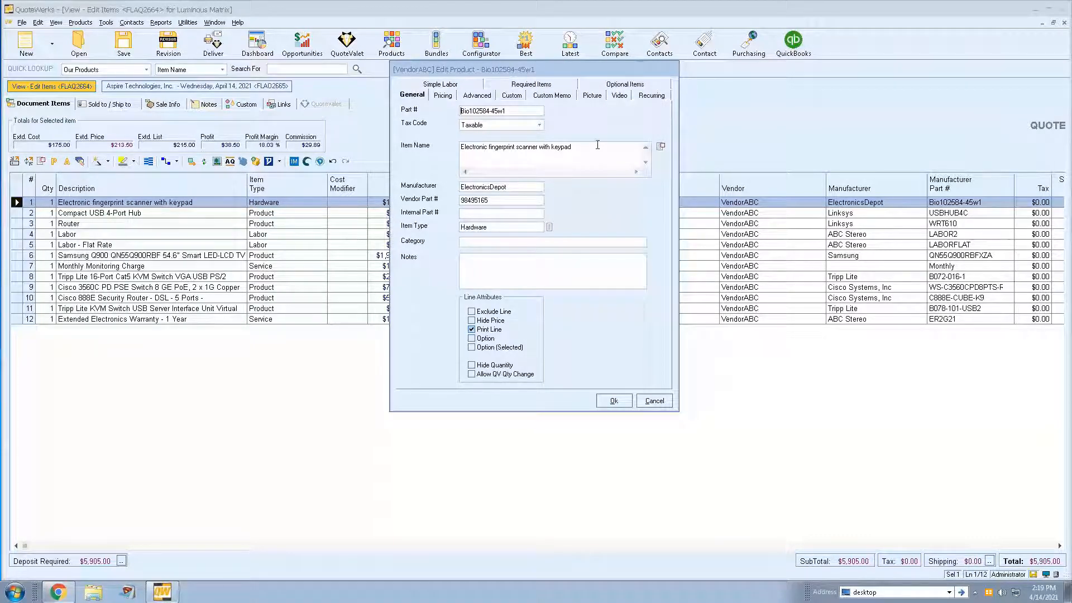
click(534, 85)
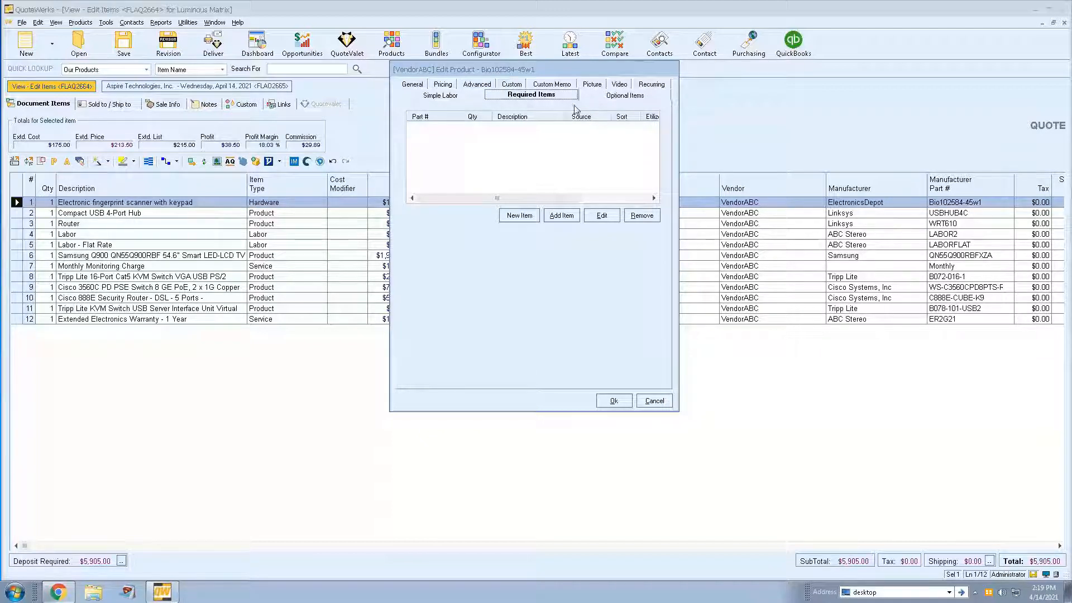
click(619, 99)
click(465, 98)
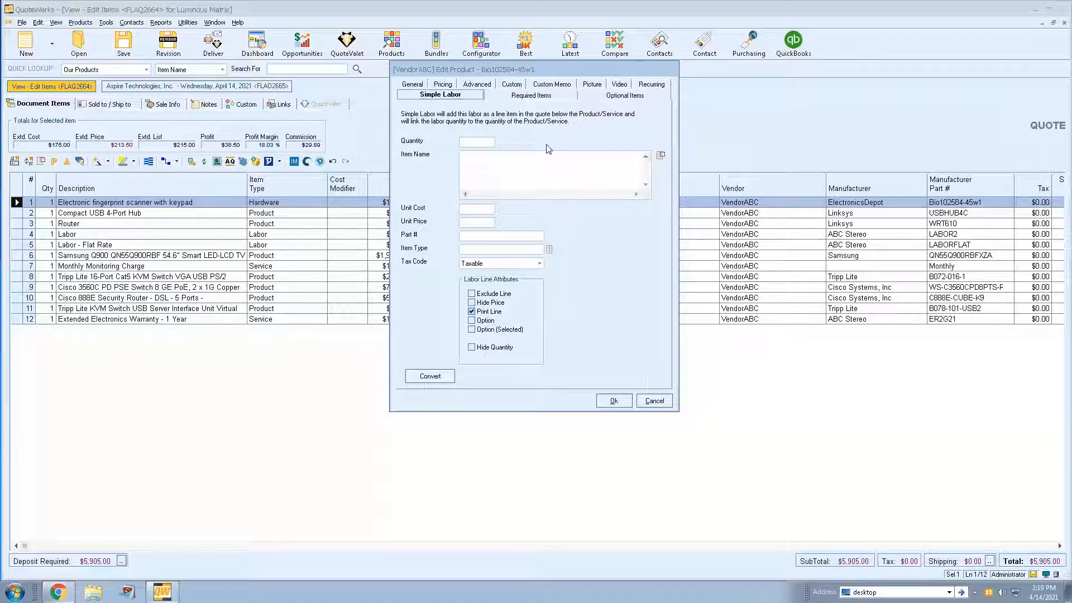
click(653, 401)
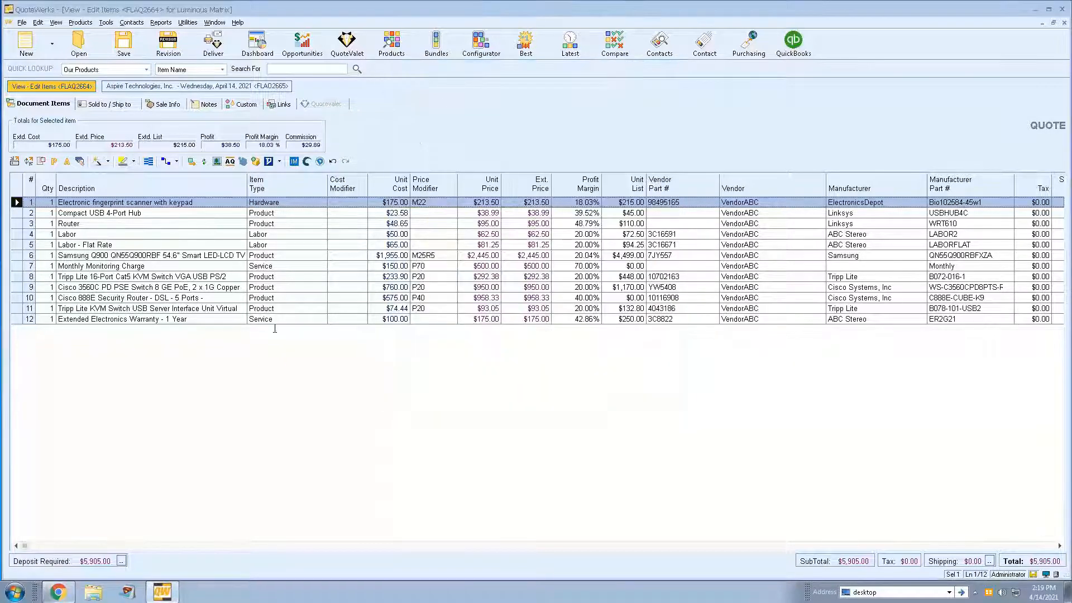
- Search the Etilize product source for "tripp lite switch", review the distributor pricing, and leave the product lookup without adding an item
click(113, 202)
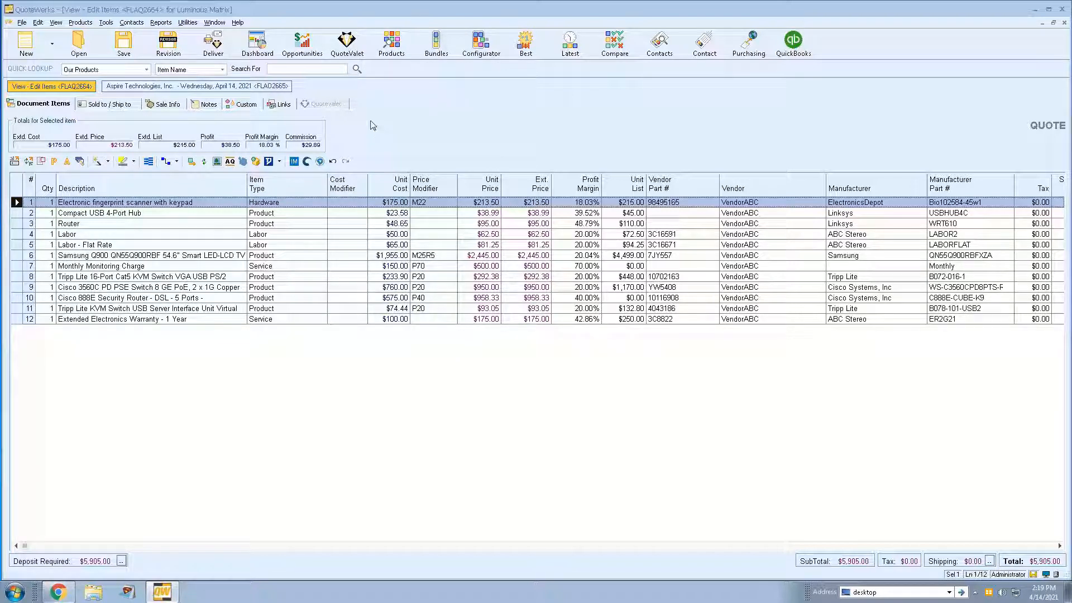
click(392, 42)
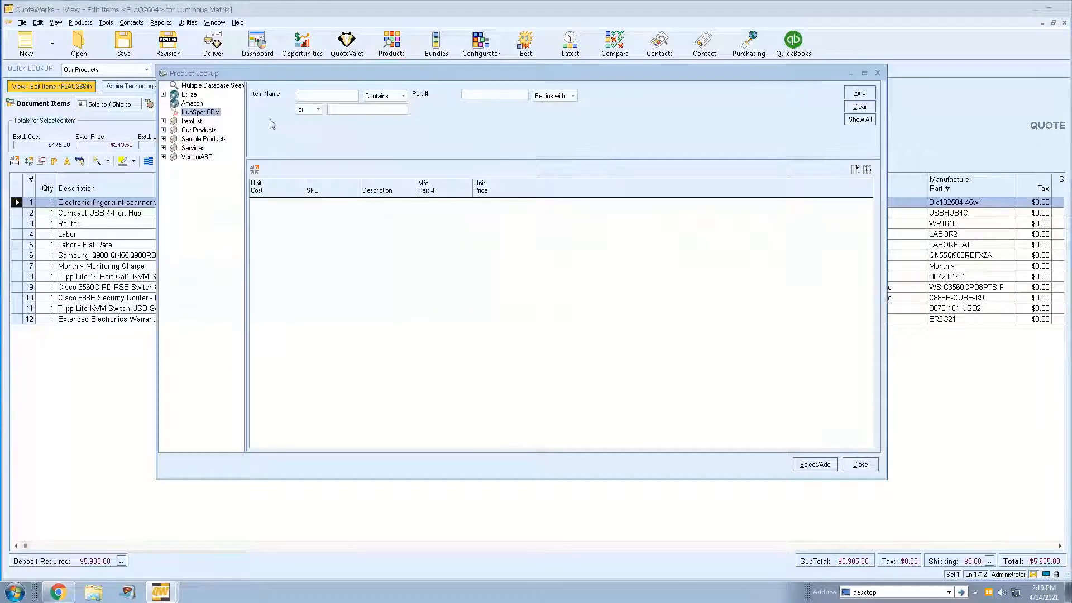
click(196, 94)
click(299, 108)
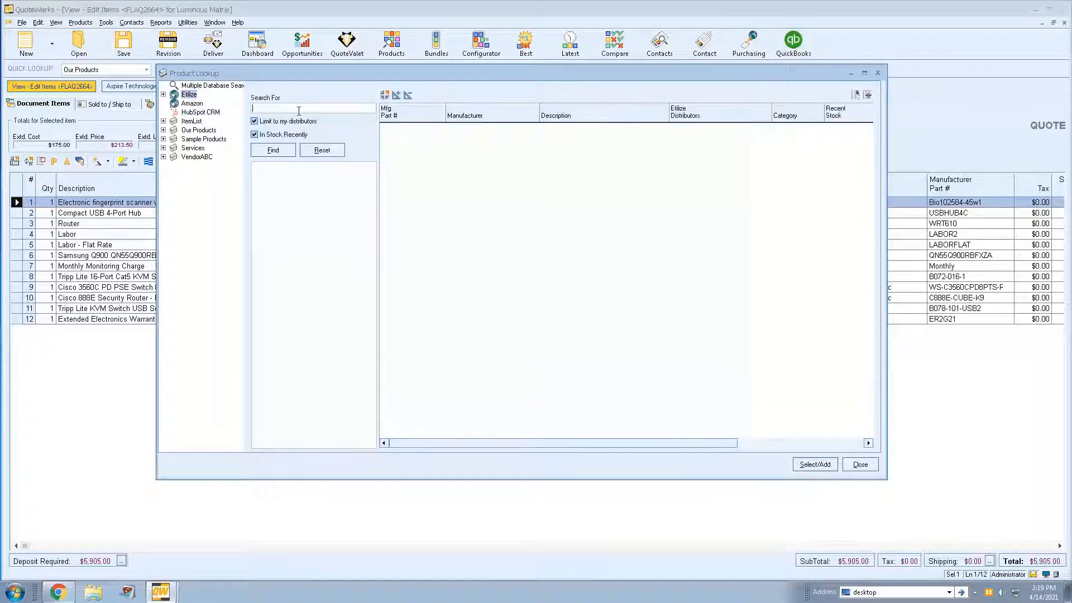
text(tripp l)
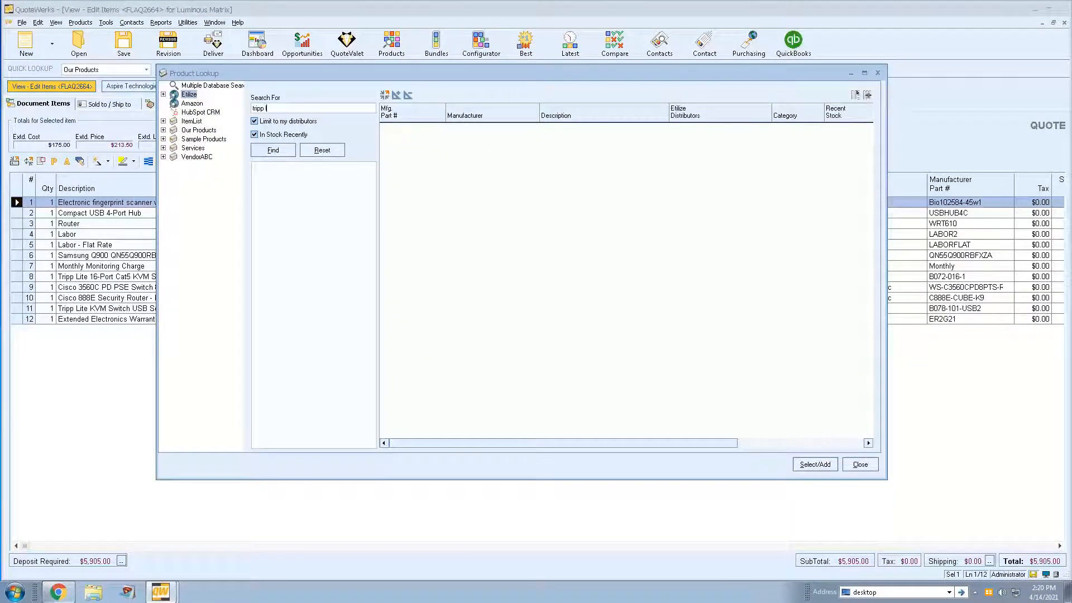
text(ite switch)
key(Return)
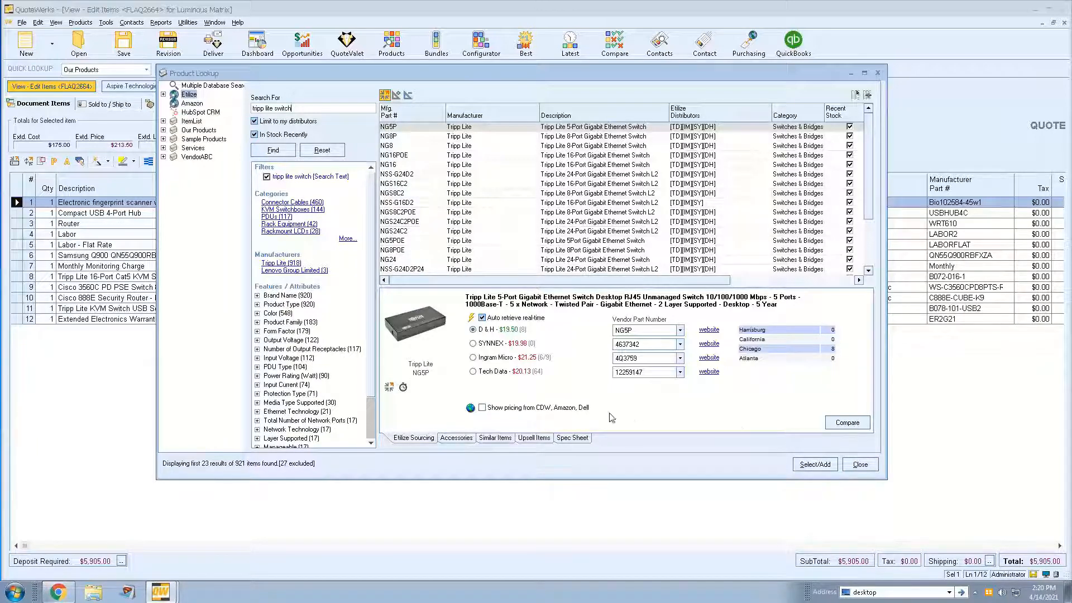
click(868, 465)
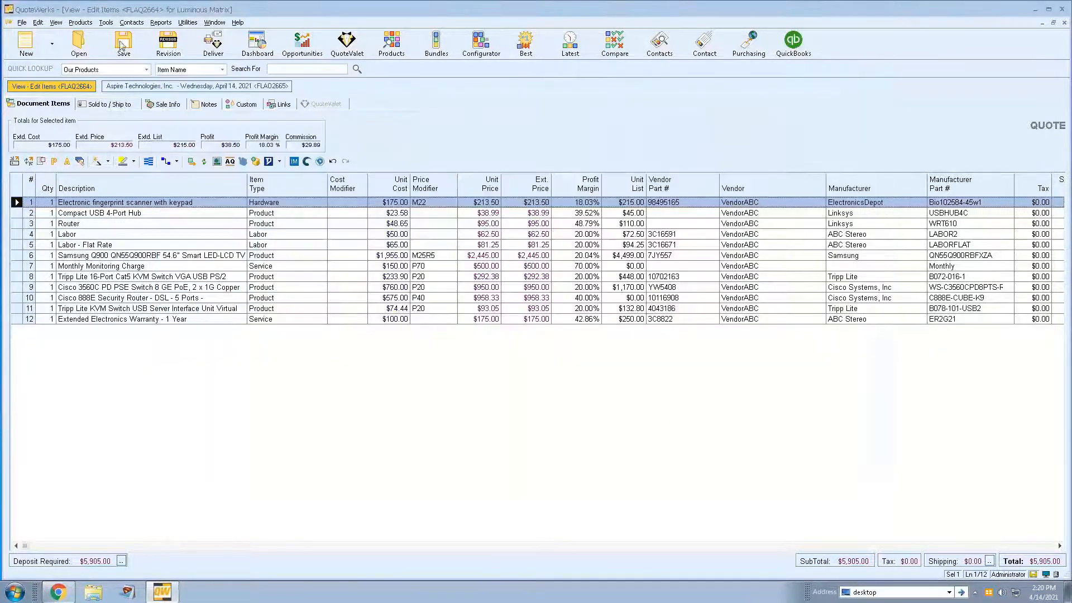
- Add the ItemList database to the native and linked databases searched with Etilize in the real-time product content settings
click(108, 24)
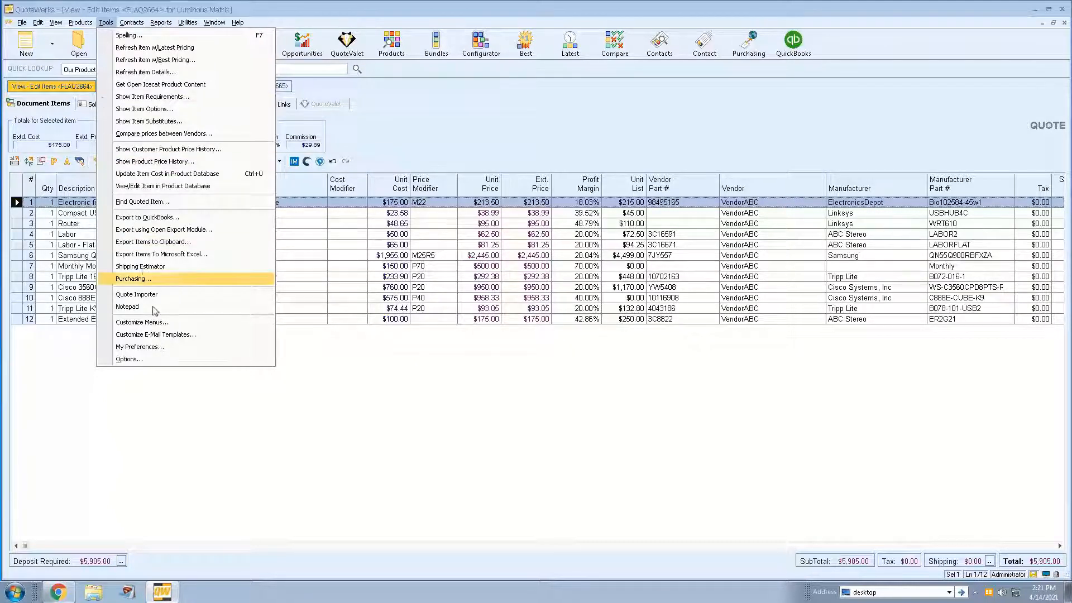
click(166, 360)
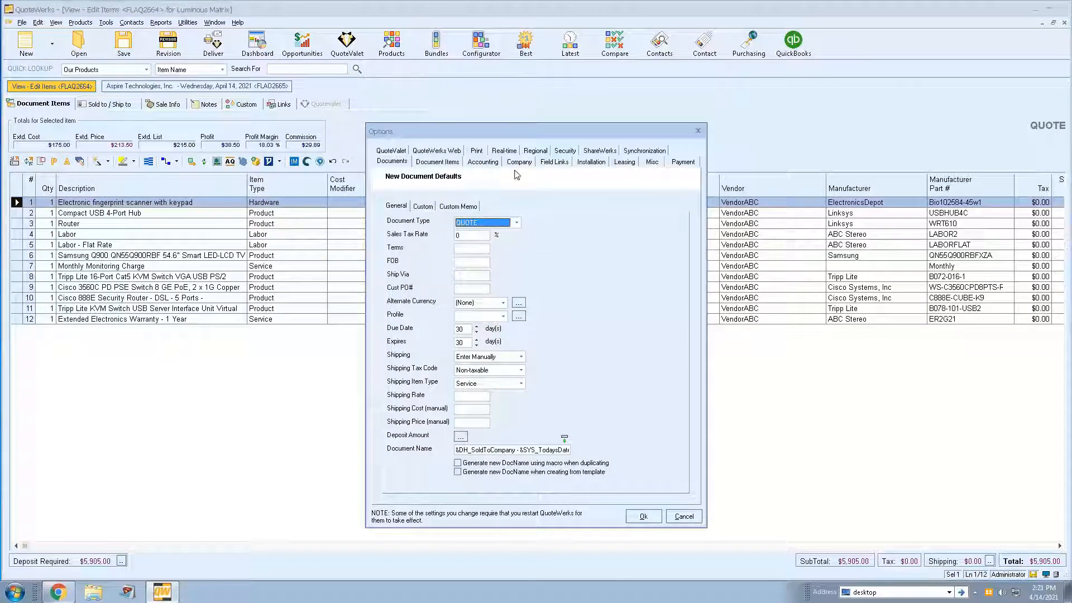
click(510, 154)
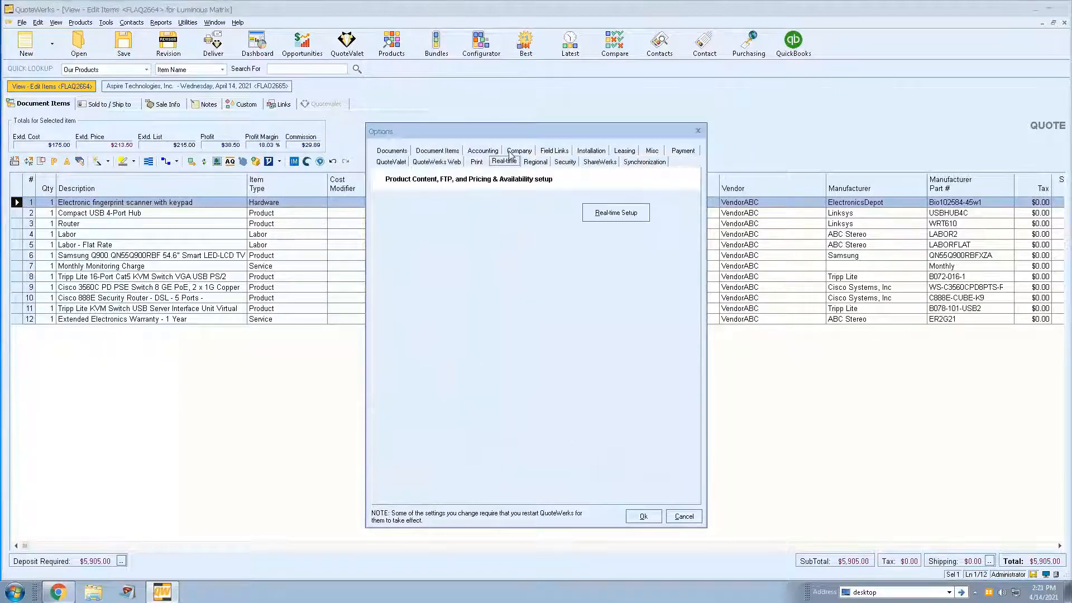
click(643, 214)
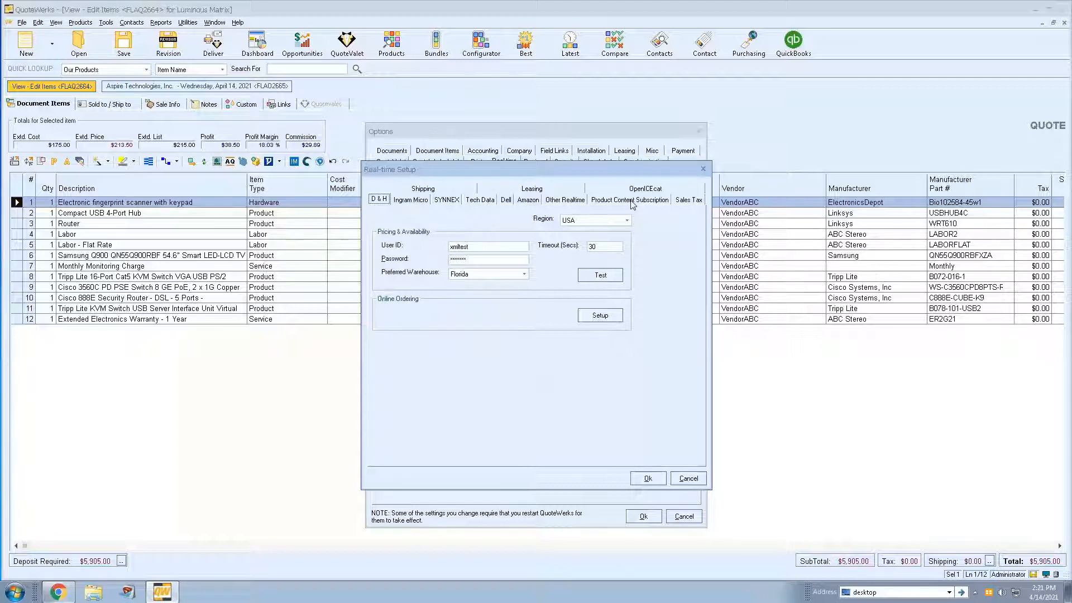
click(632, 201)
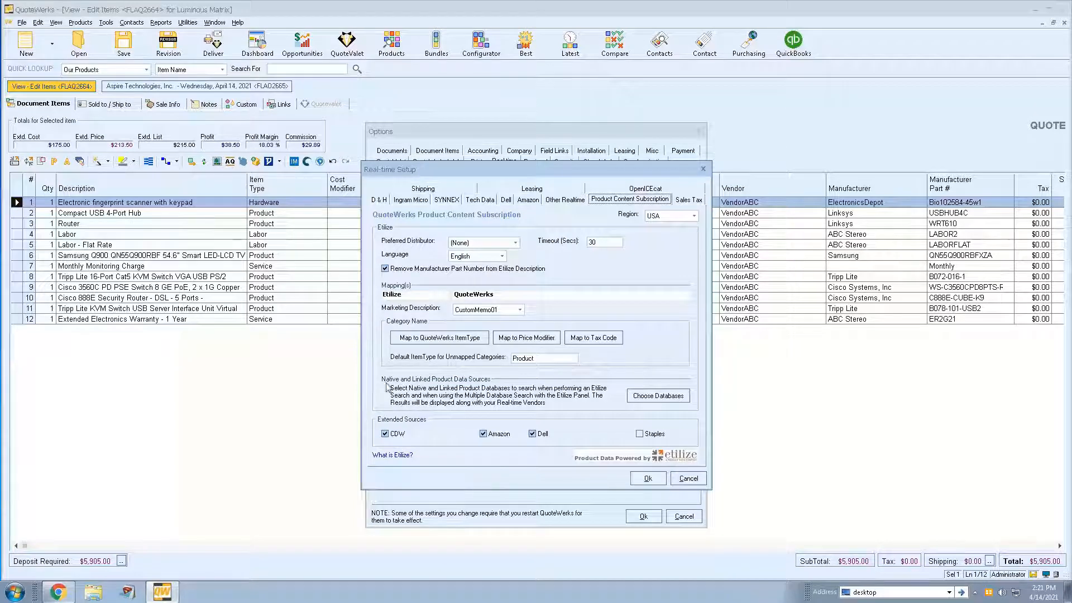
click(687, 398)
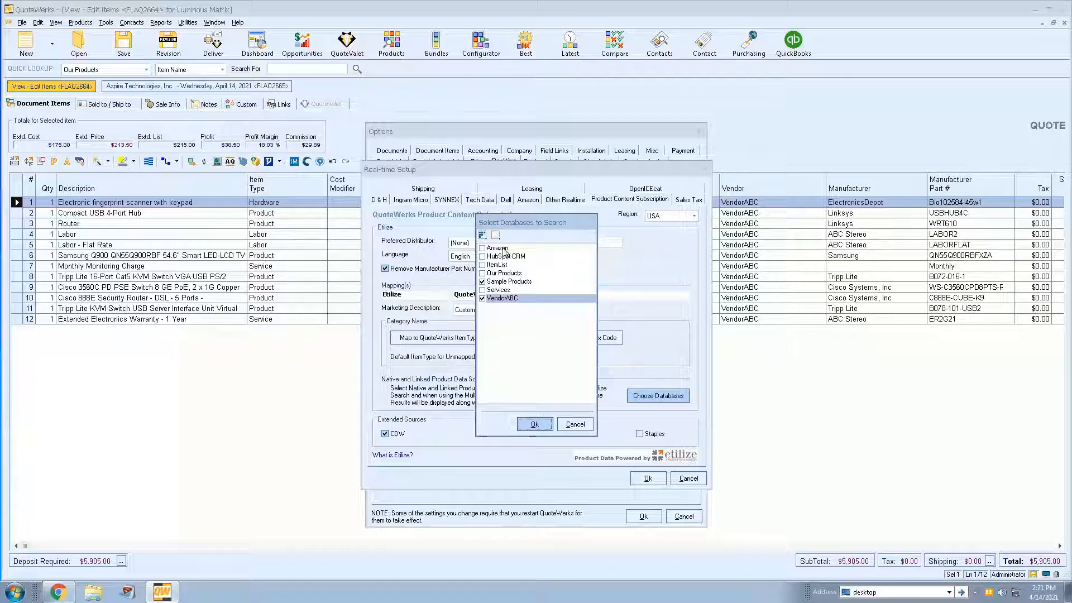
click(483, 265)
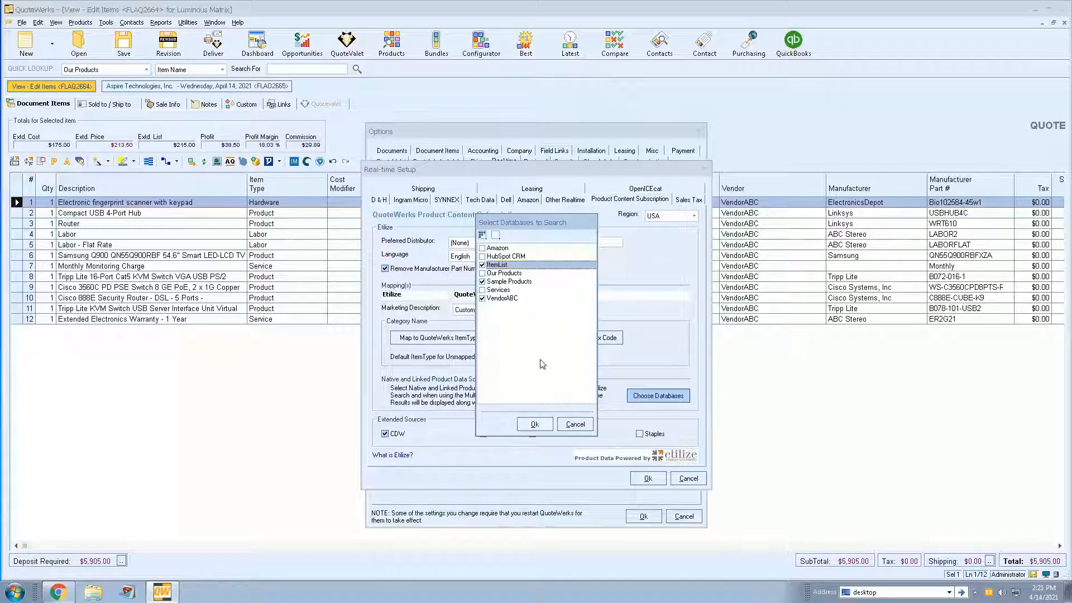
click(531, 424)
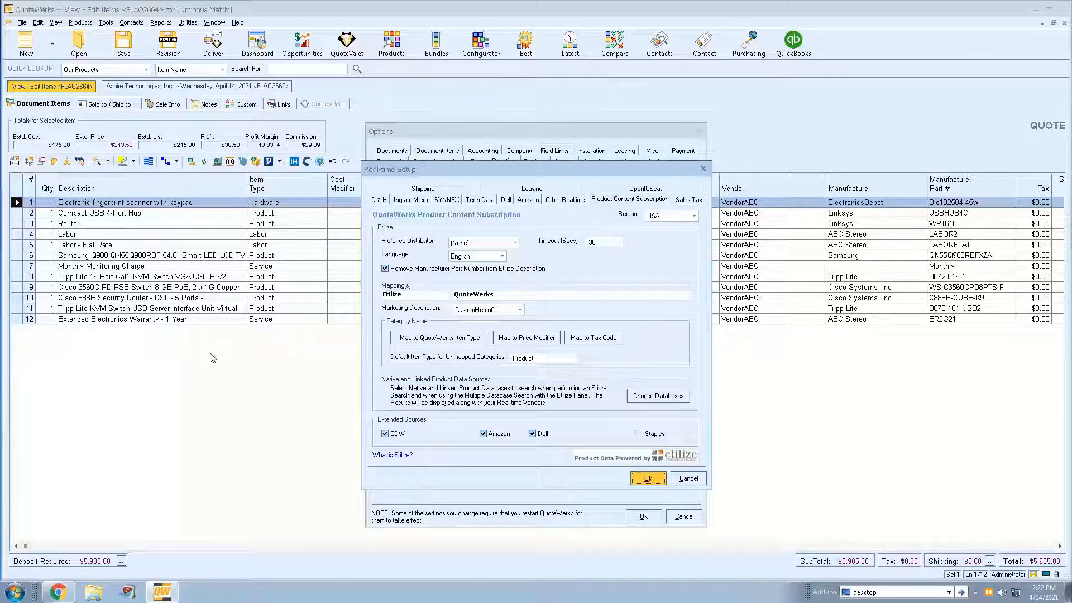
key(Return)
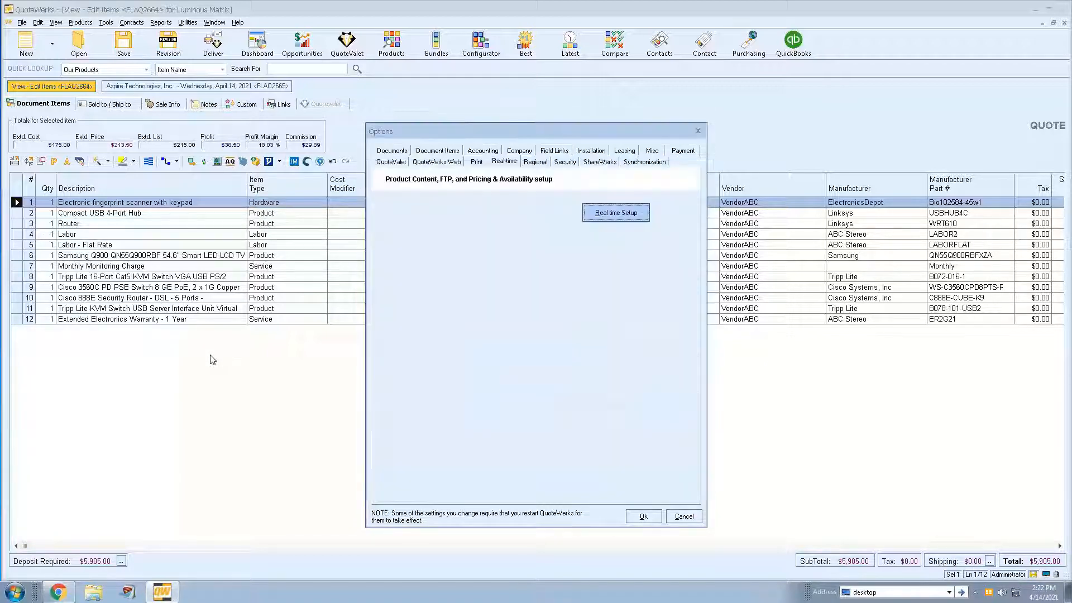
click(647, 517)
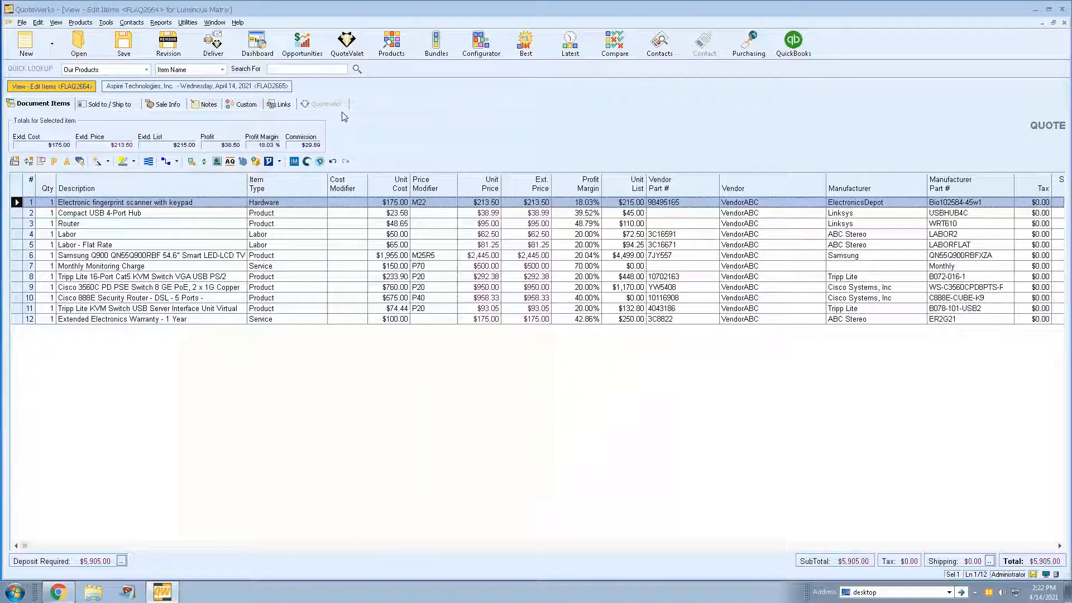
- Reopen the product lookup and repeat the Etilize search for "tripp lite switch"
click(392, 44)
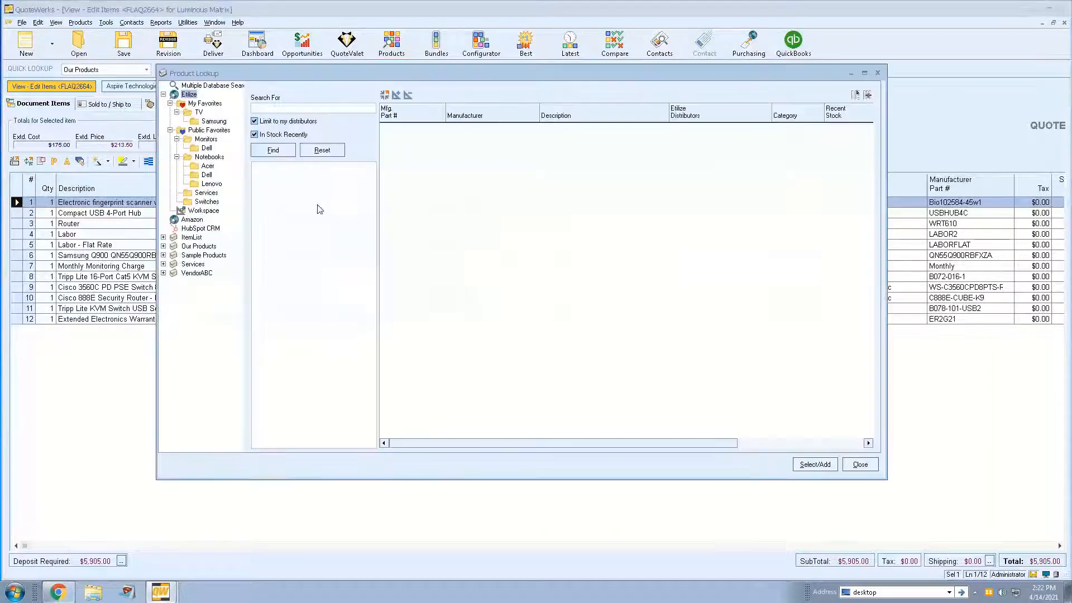
click(288, 108)
text(trill lite switch)
key(Return)
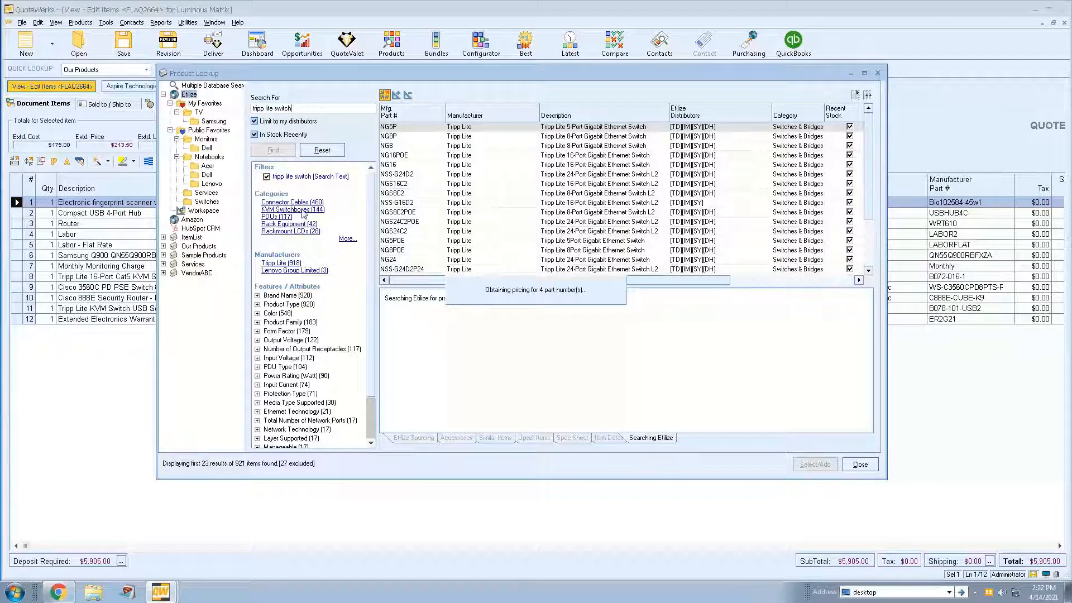
- Turn off automatic real-time retrieval and narrow the results to the KVM Switchboxes category and NetCommander product family
click(482, 318)
click(291, 210)
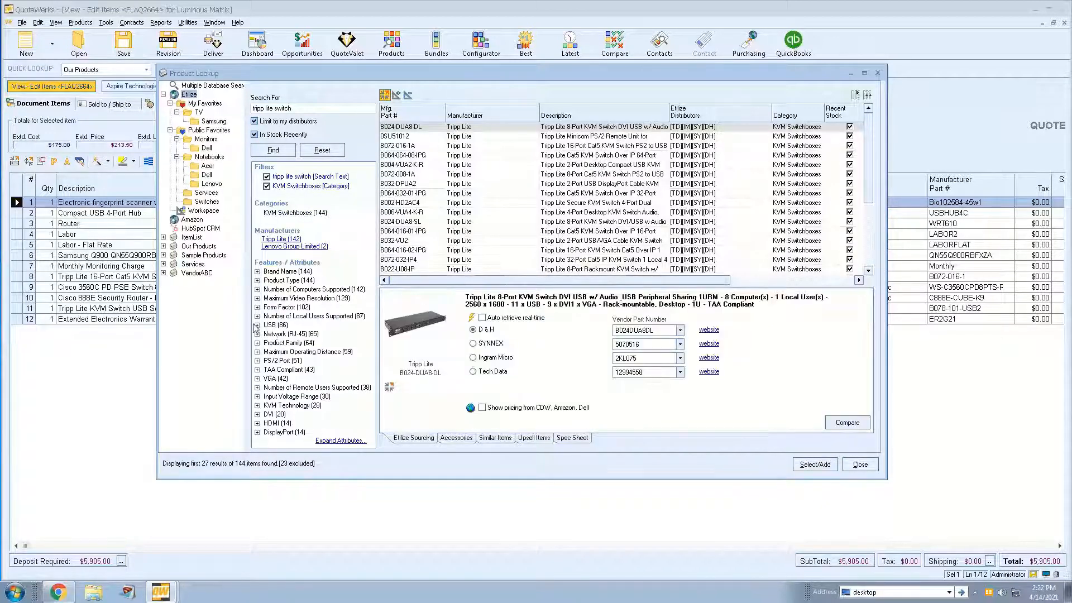
click(258, 343)
click(291, 360)
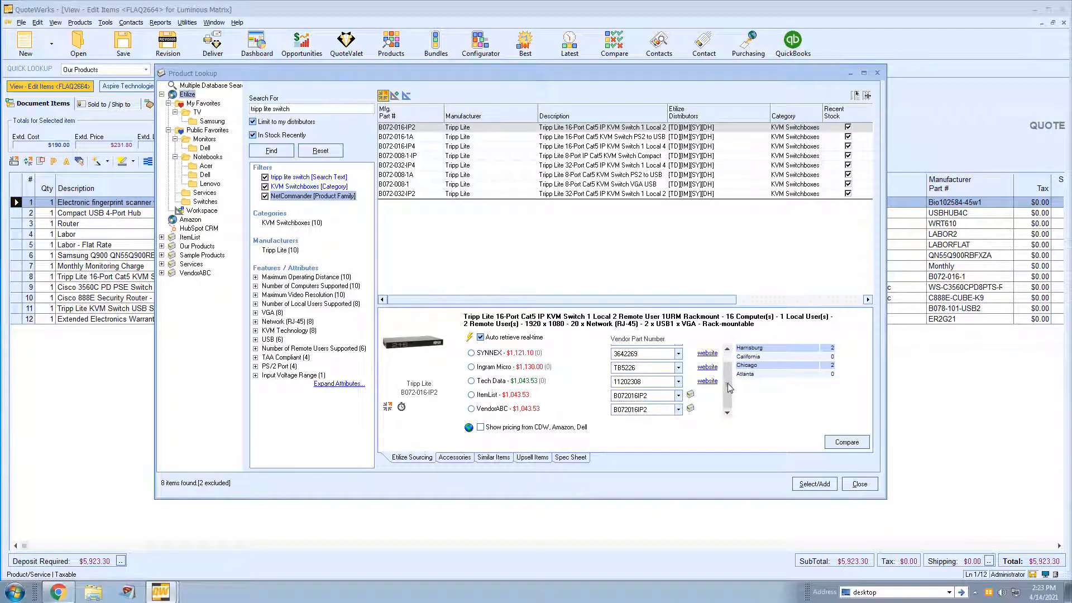
- Include CDW, Amazon and Dell pricing, review vendor prices for switches such as B072-016-1A and B072-032-IP4, and close the product lookup
click(579, 137)
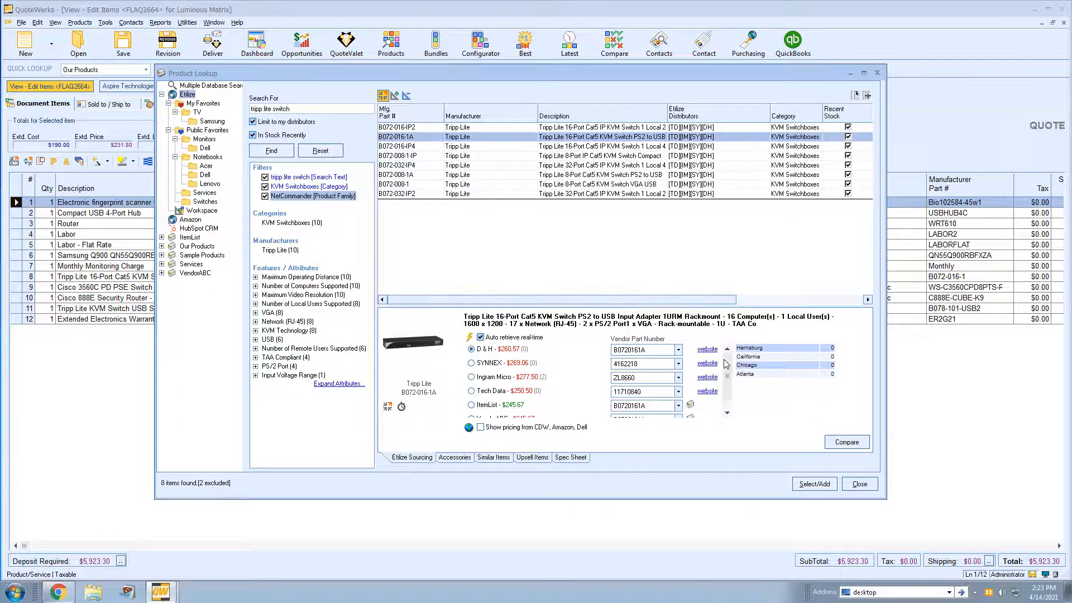
click(481, 428)
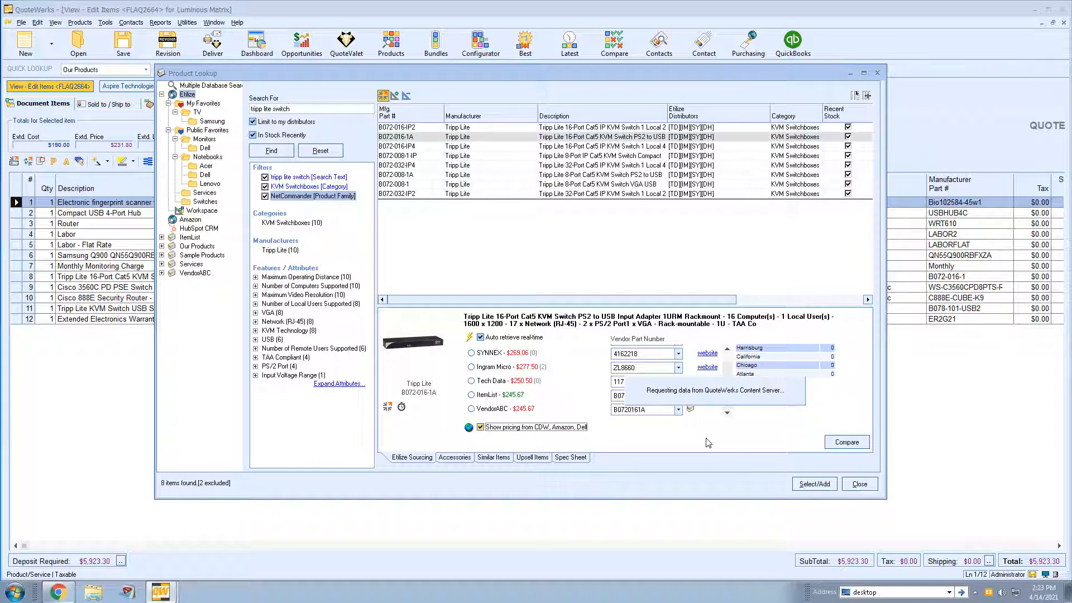
drag(728, 366, 730, 396)
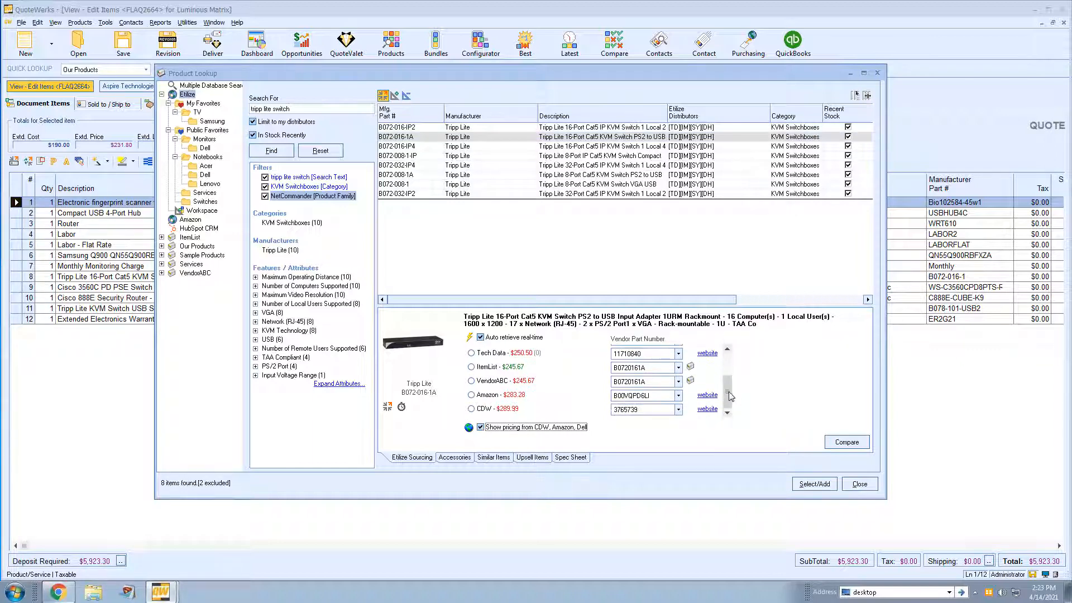
click(572, 166)
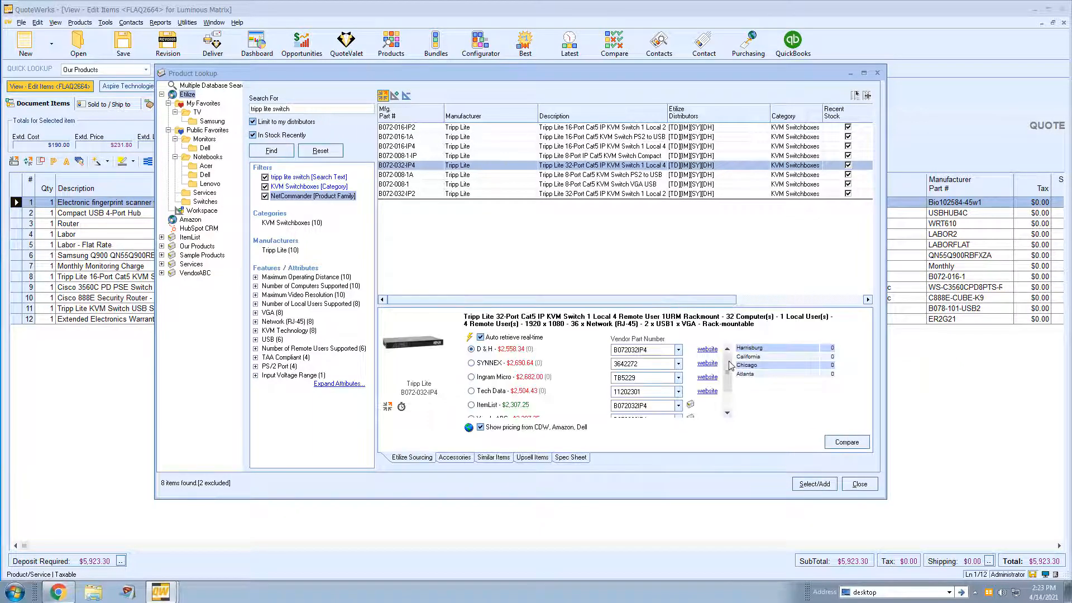
drag(729, 361, 729, 388)
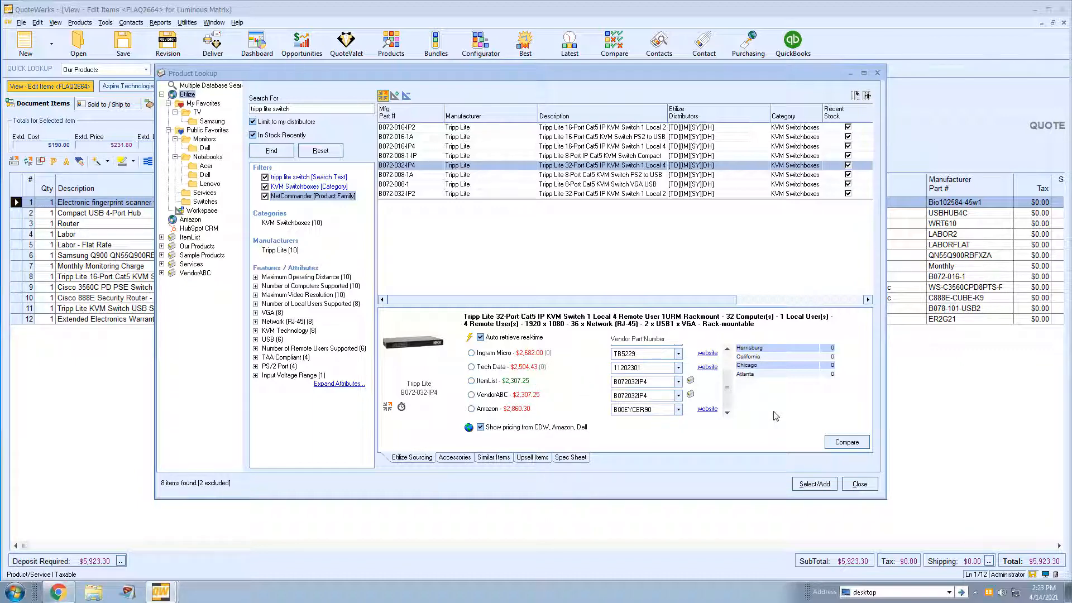
click(640, 175)
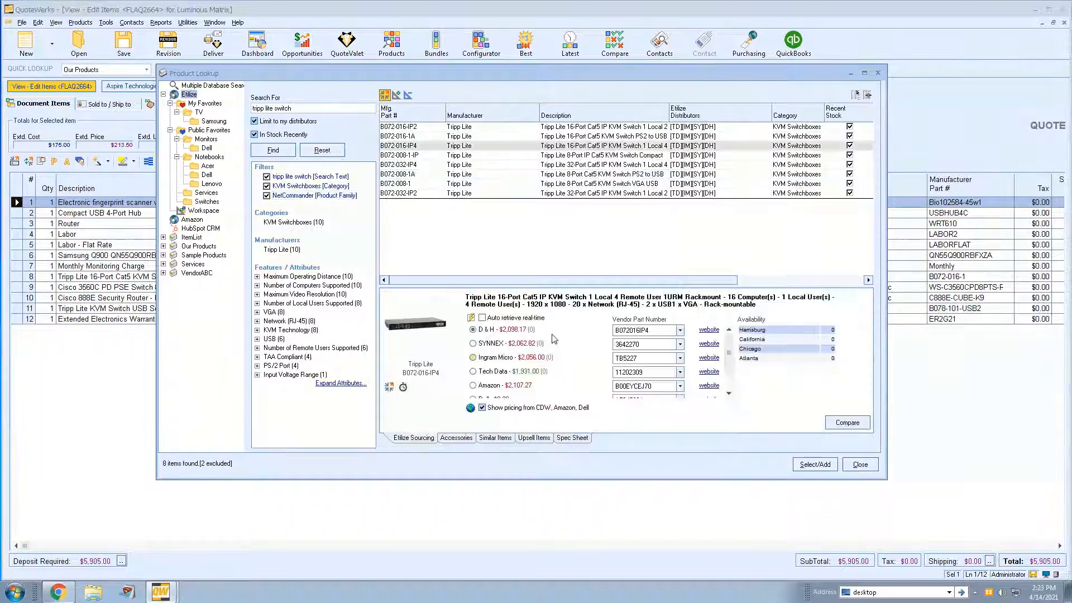
click(860, 464)
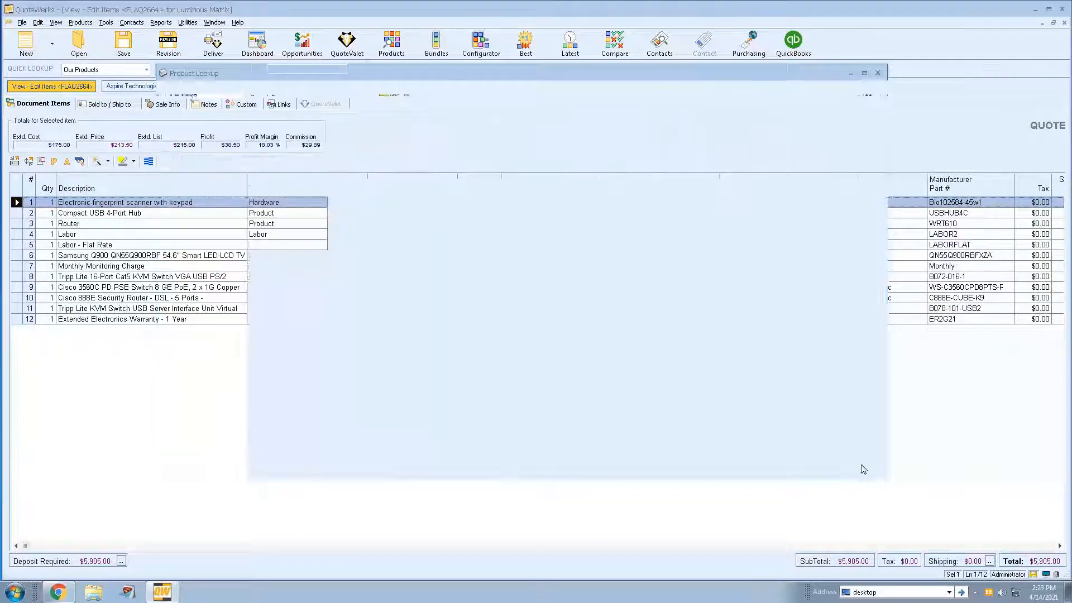
- Review the Product Content Subscription settings in the real-time setup and leave the options without changes
click(106, 23)
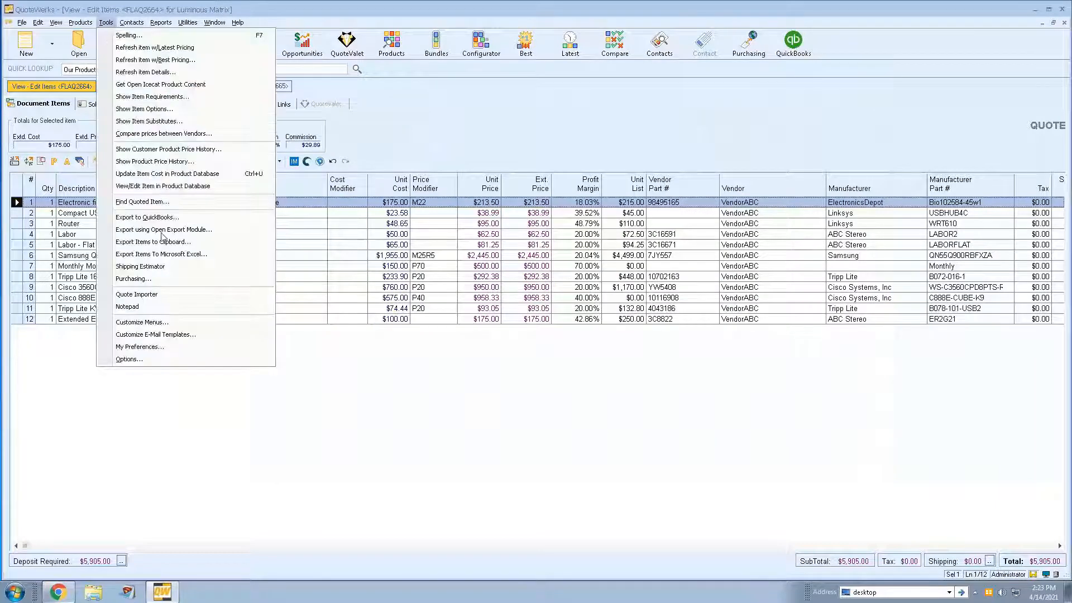
click(148, 360)
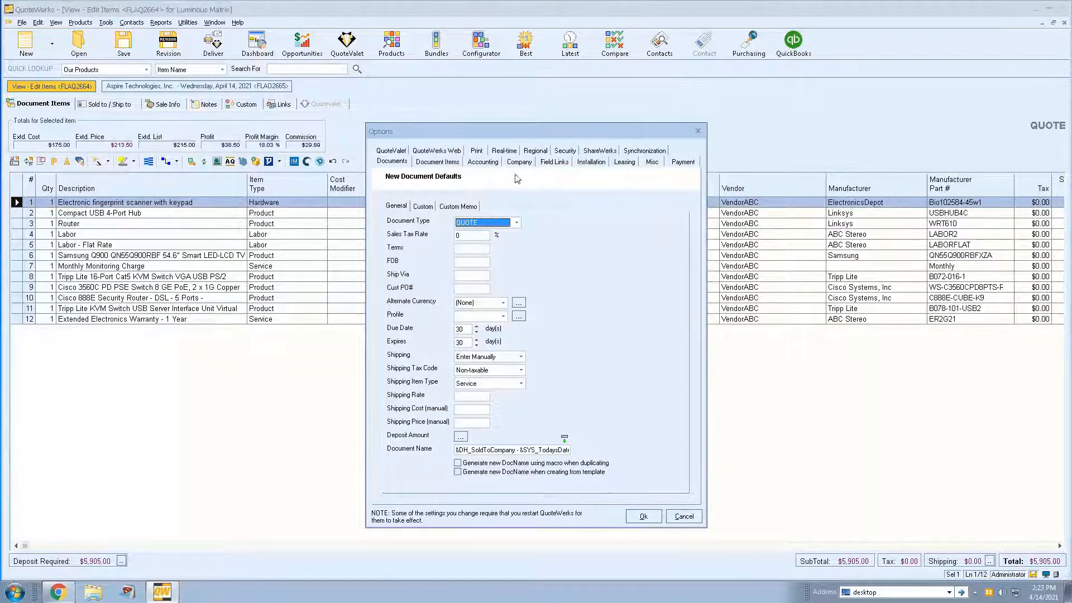
click(510, 156)
click(626, 217)
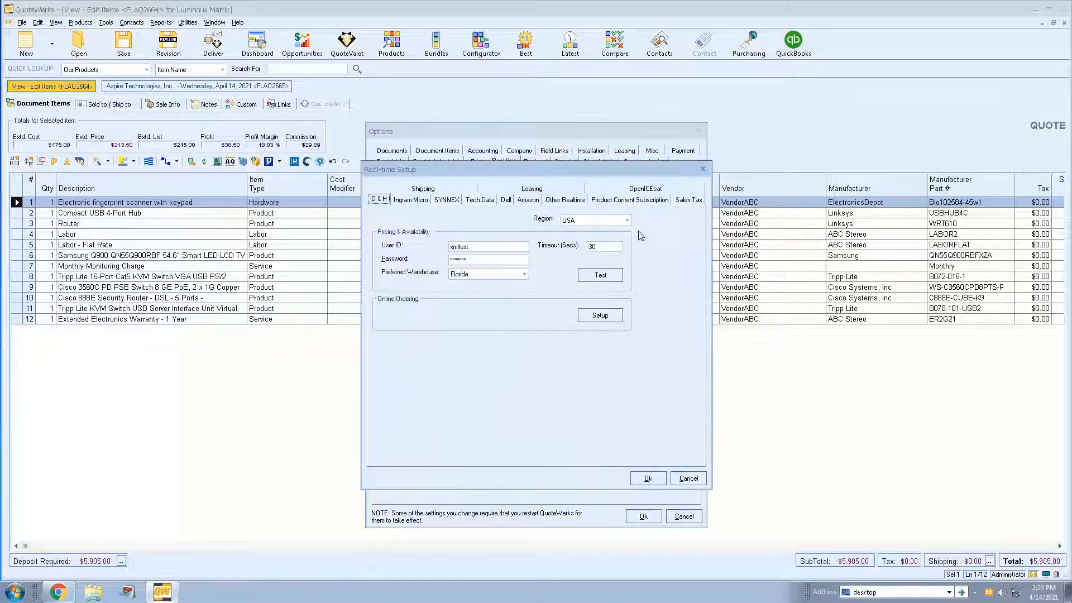
click(628, 199)
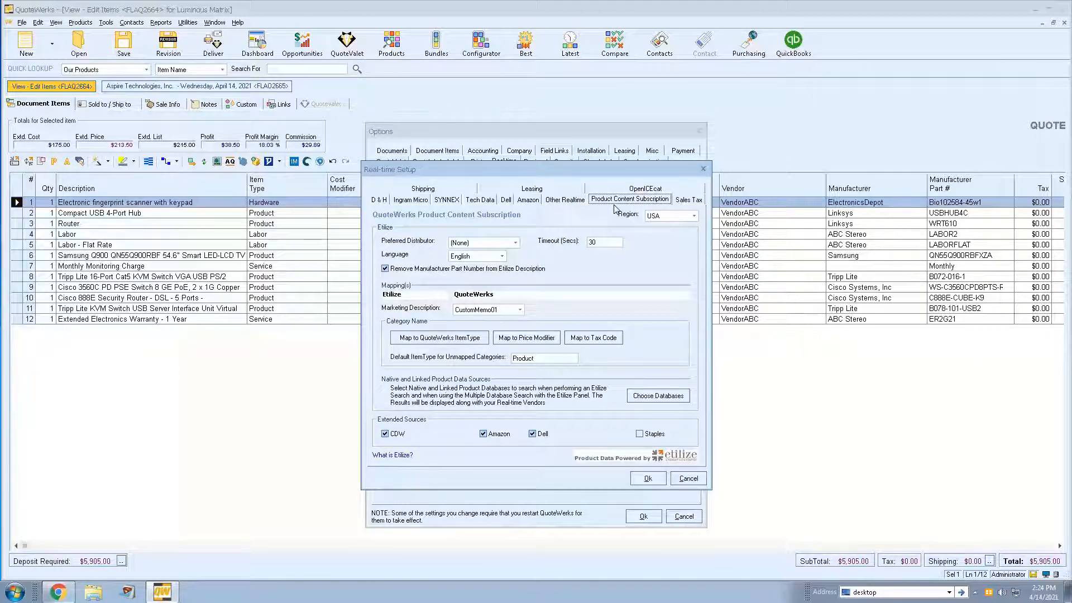
click(687, 479)
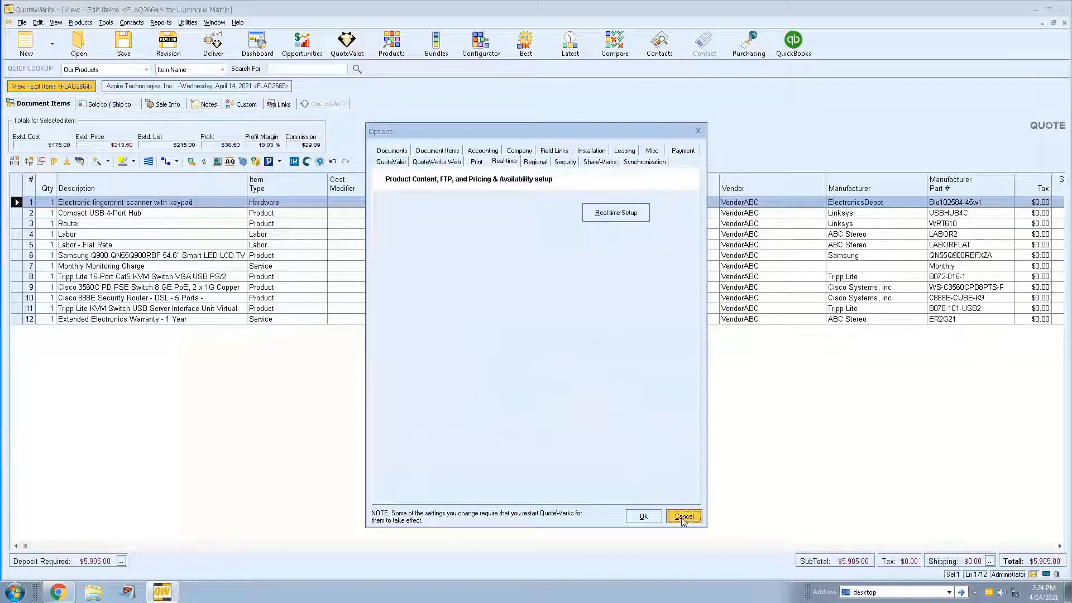
click(684, 517)
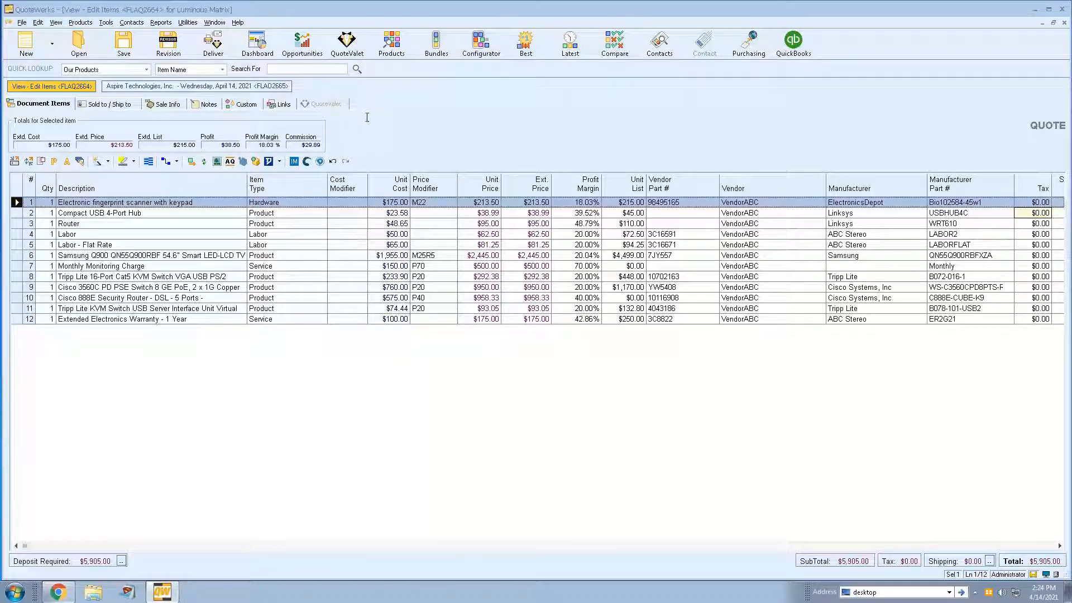
- Open the user's e-mail preferences and set QuoteWerks Desktop to send with QuoteWerks built-in E-mail (Google OAuth 2.0)
click(105, 23)
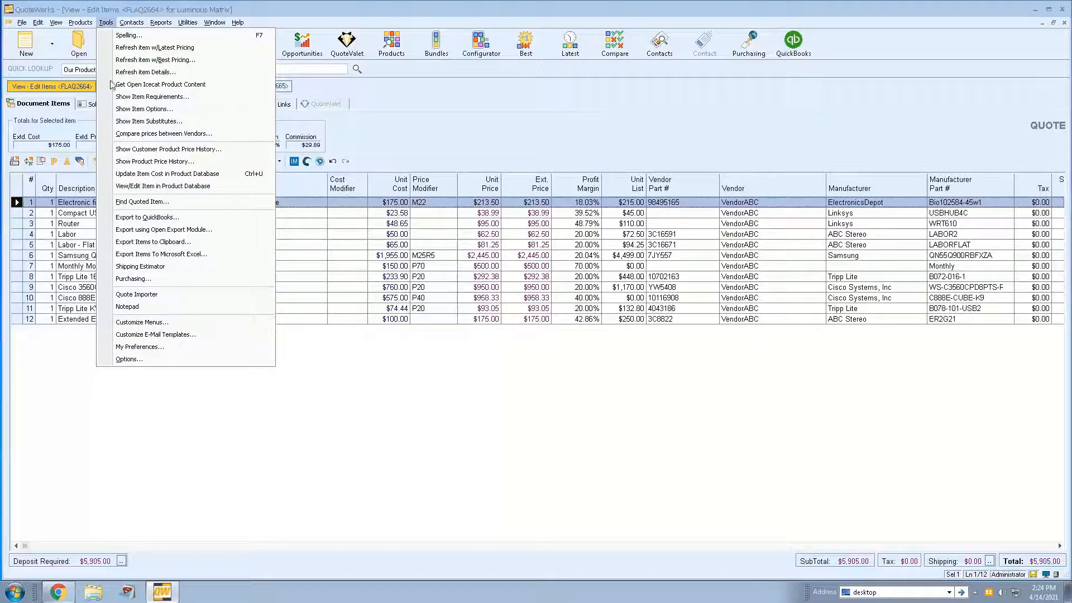
click(155, 349)
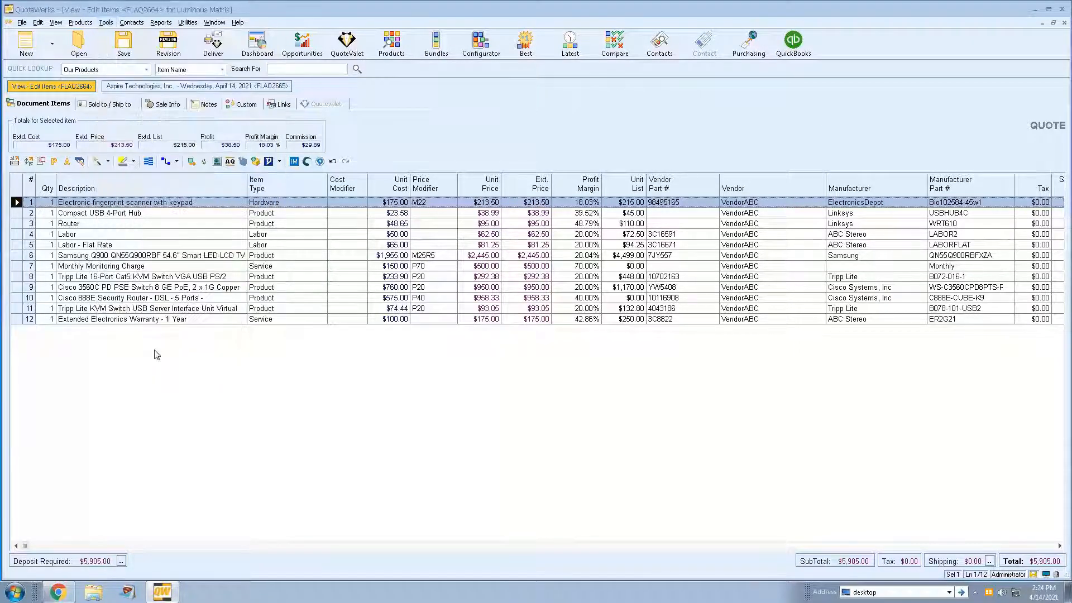
click(439, 160)
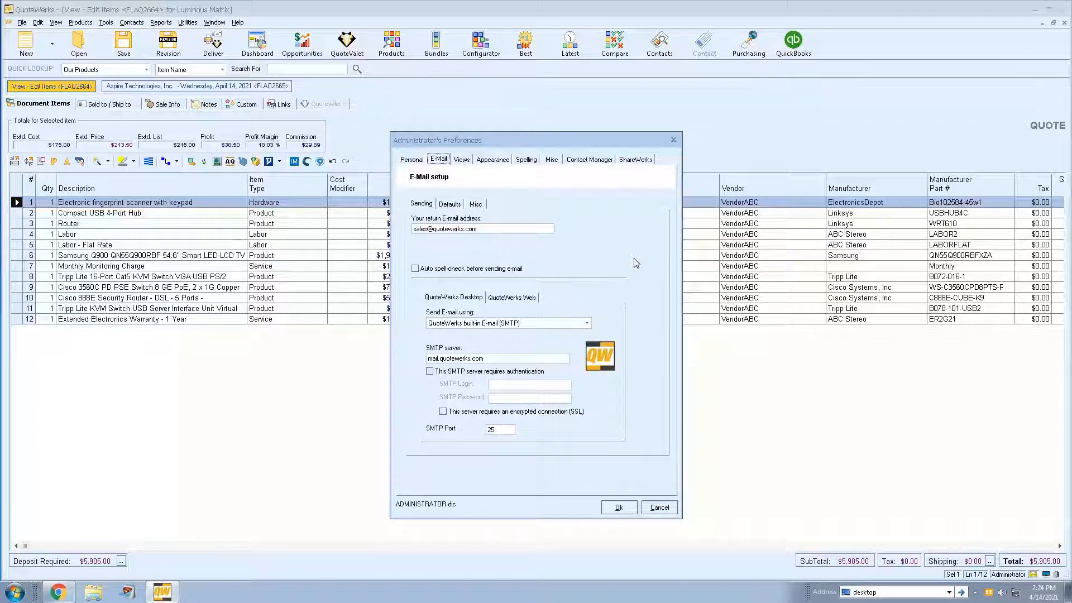
click(588, 324)
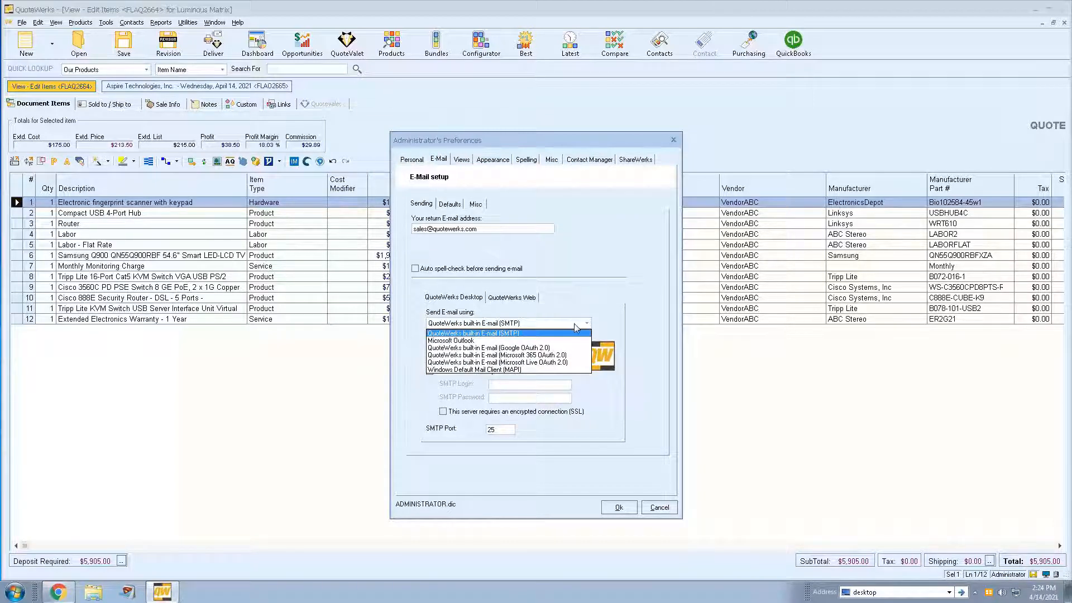
click(570, 363)
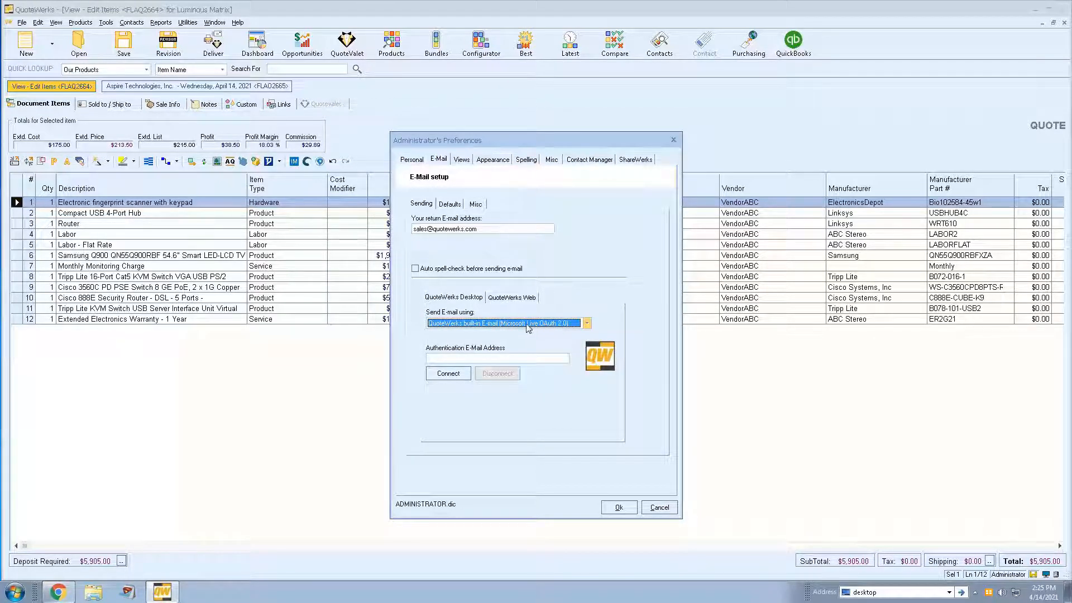
click(586, 325)
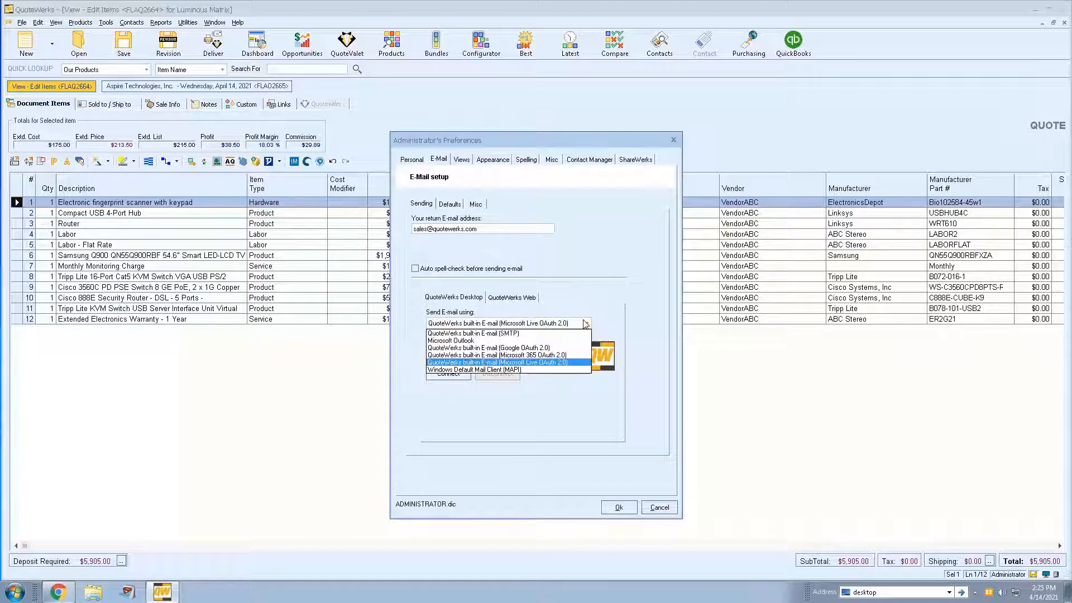
click(449, 355)
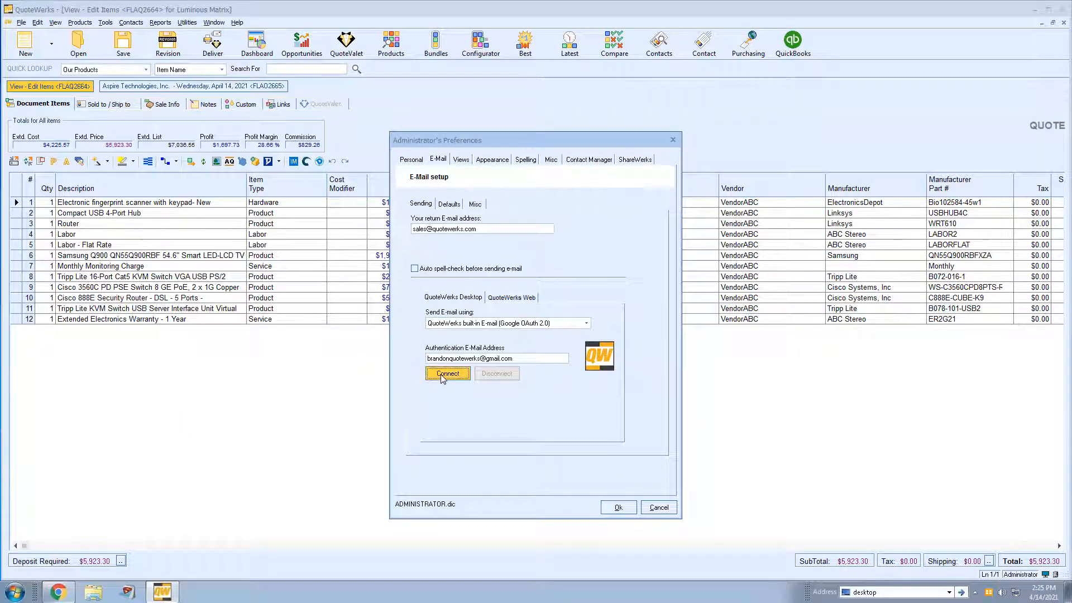
- Connect the Google account for sending by entering its account name and password and granting access
click(447, 373)
drag(641, 89, 490, 17)
key(Return)
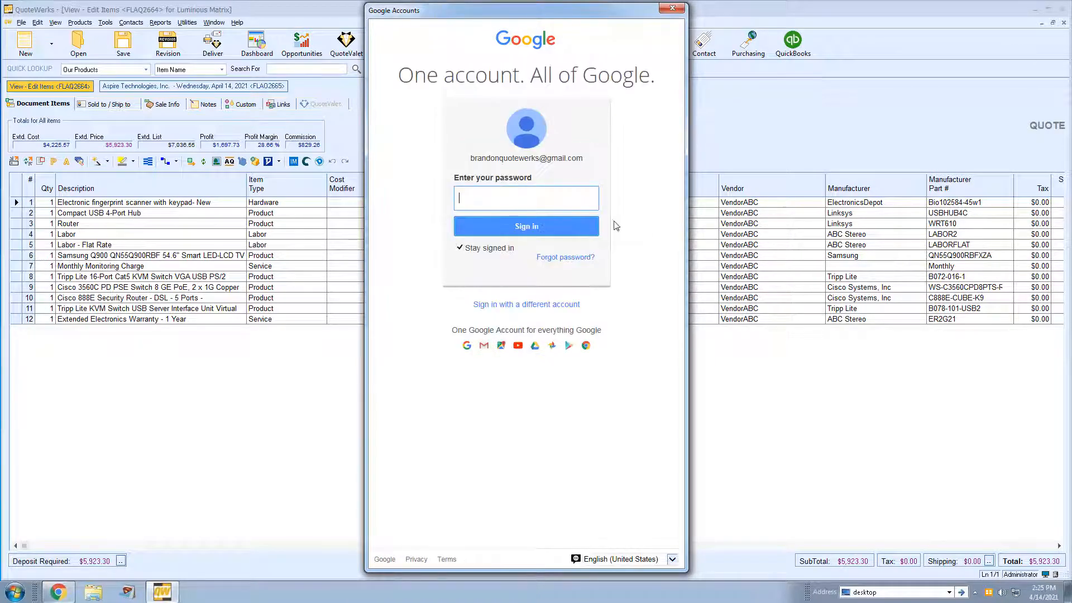
text(••••••••••••••)
click(542, 226)
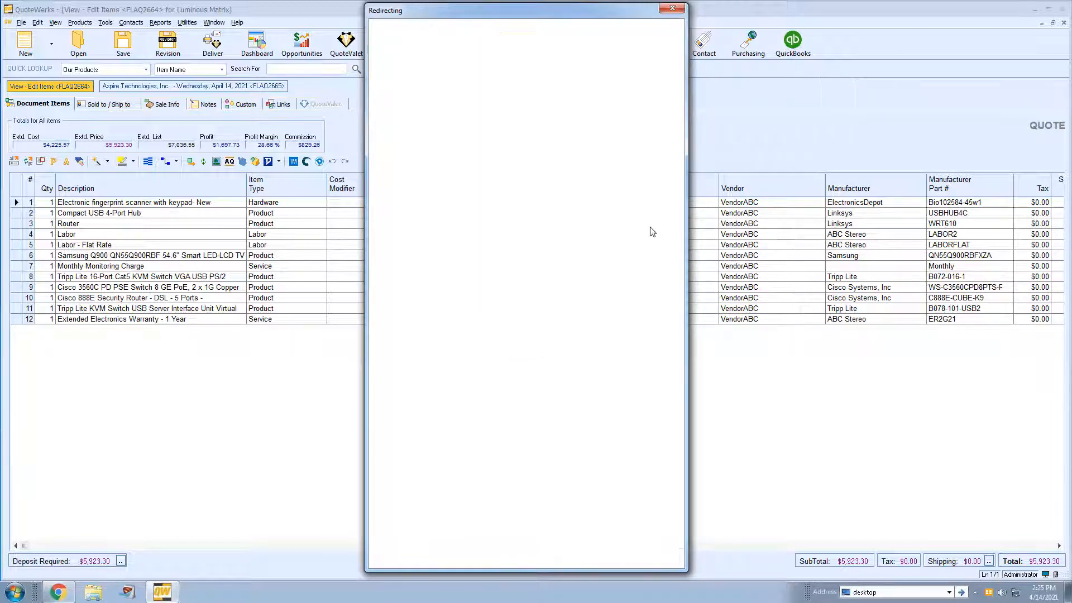
click(616, 318)
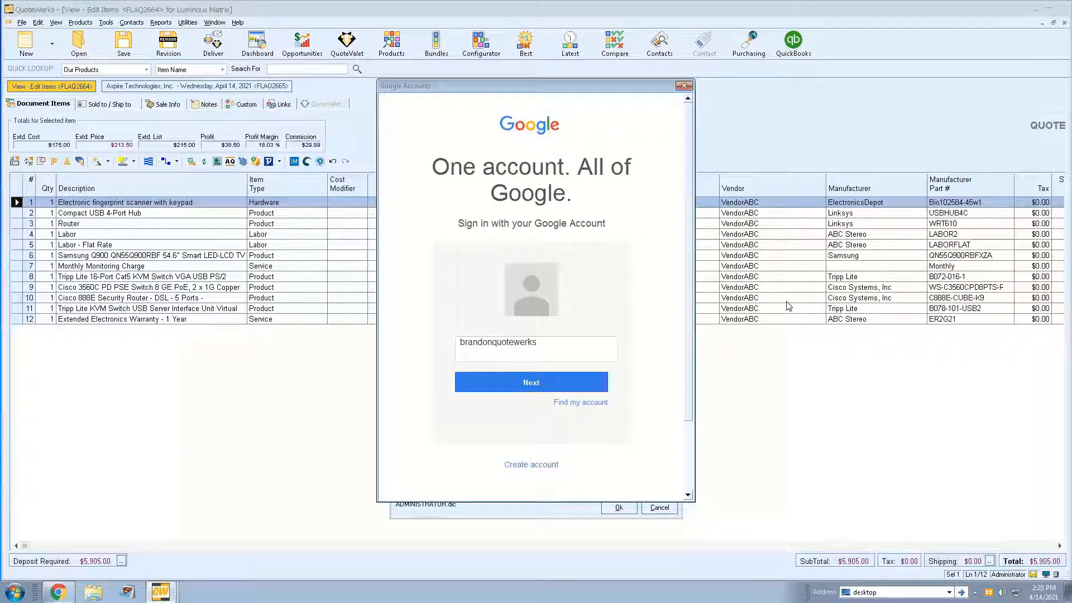
key(Return)
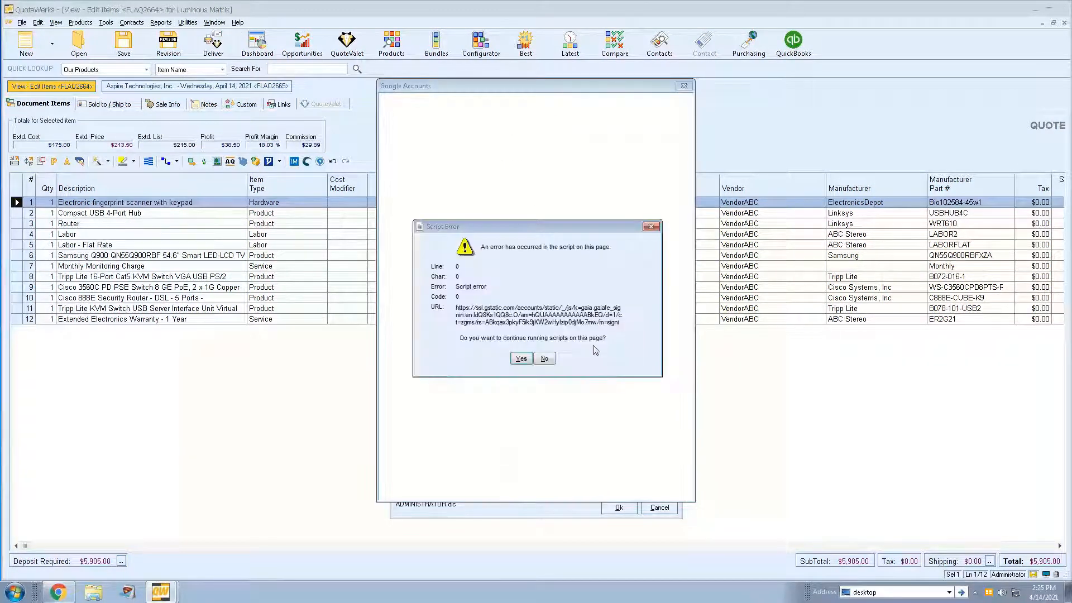
- Continue past the script error, view Google's help on signing in with a supported browser, and cancel the Google sign-in
click(511, 363)
click(469, 211)
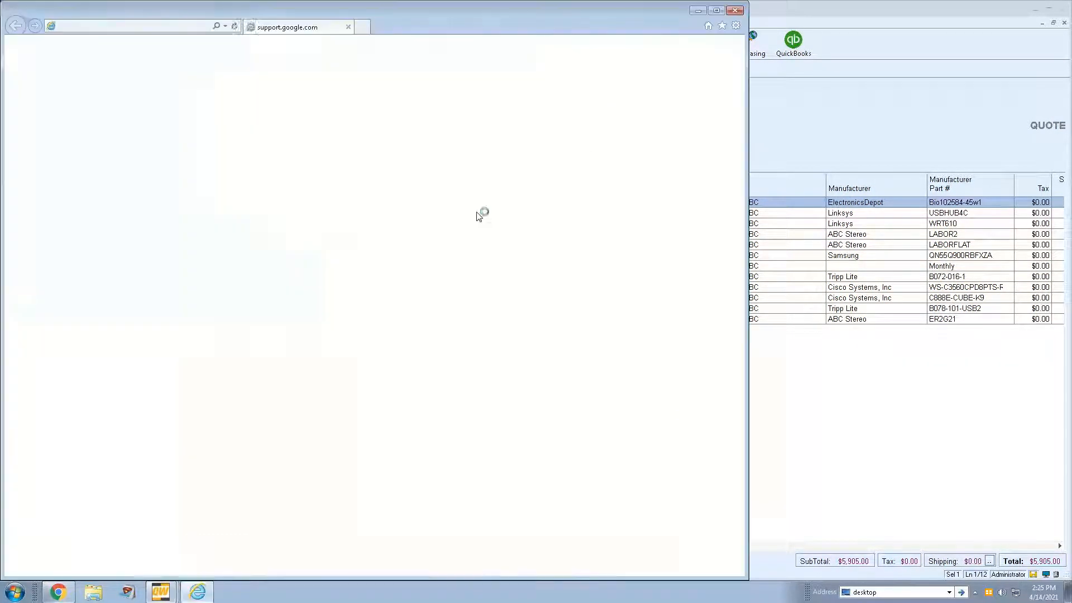
click(737, 12)
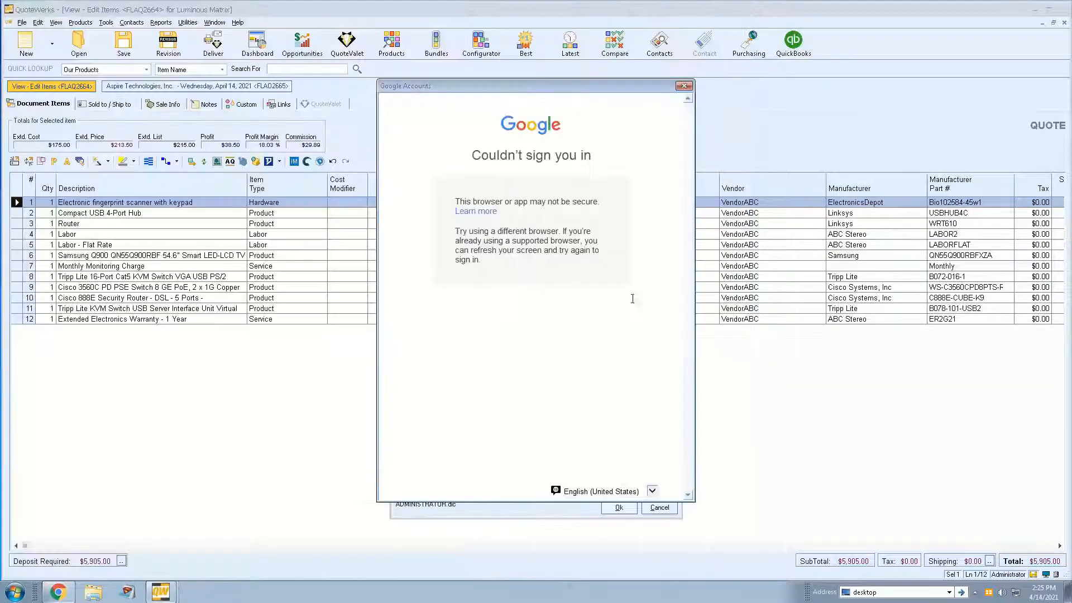
click(689, 88)
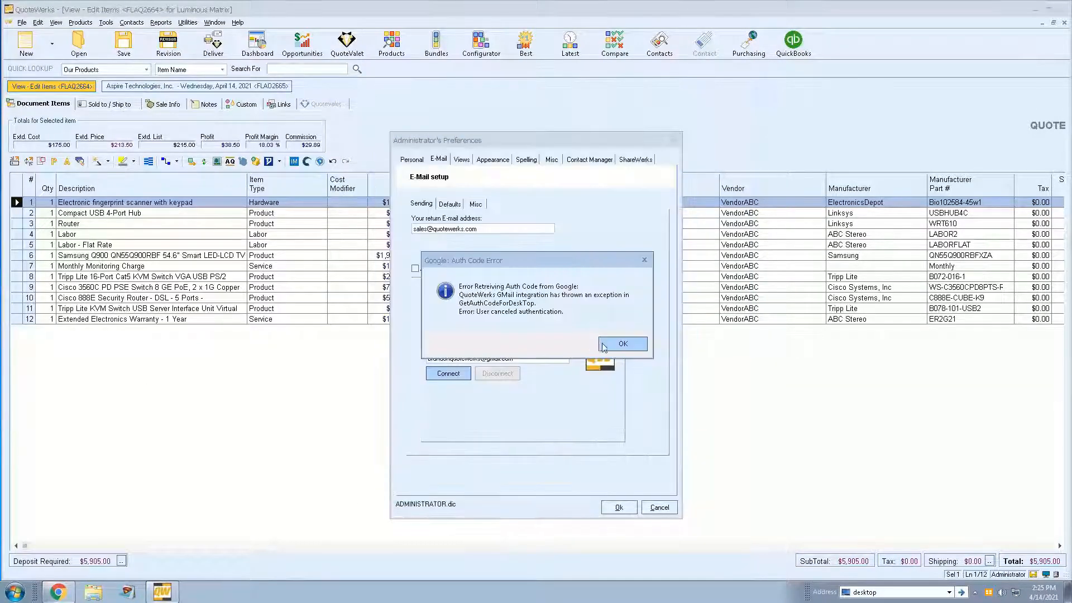
click(618, 342)
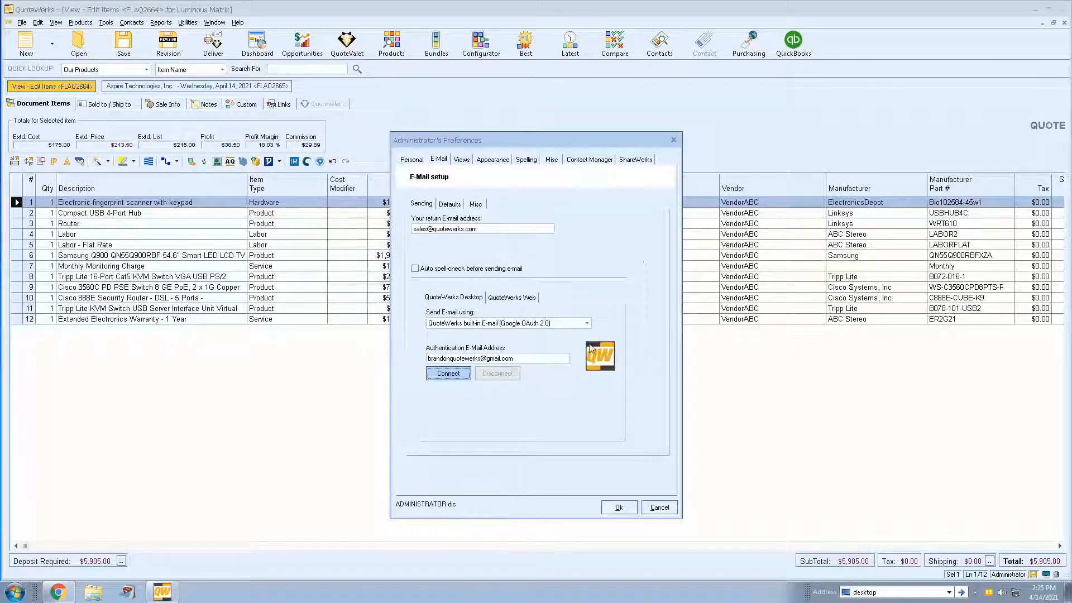
- Set desktop sending to Microsoft 365 OAuth 2.0, apply the same setup to QuoteWerks Web, and discard the preference changes
click(585, 325)
click(563, 355)
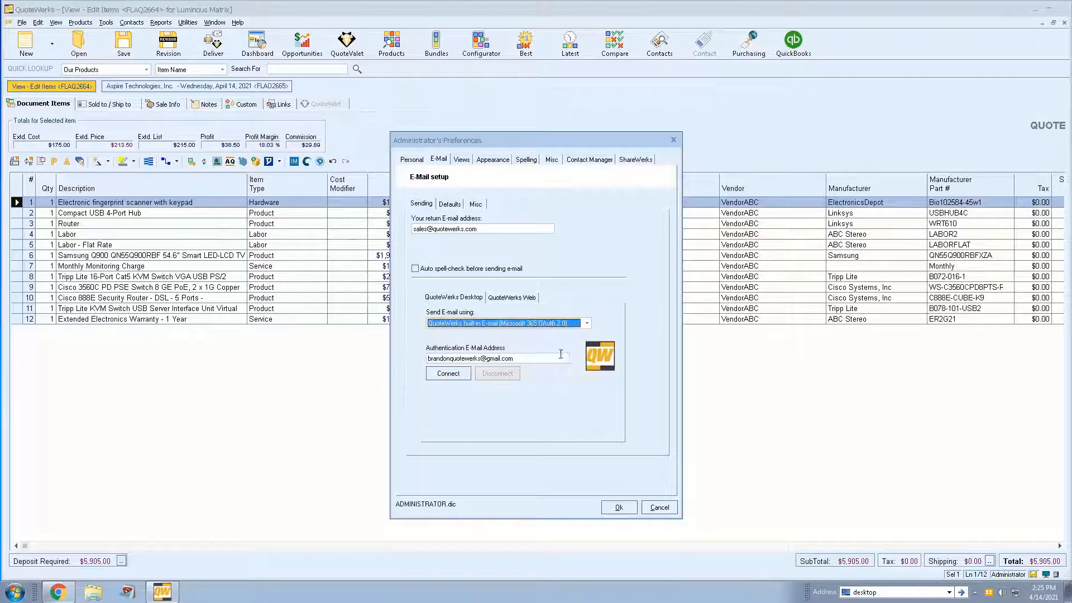
click(521, 300)
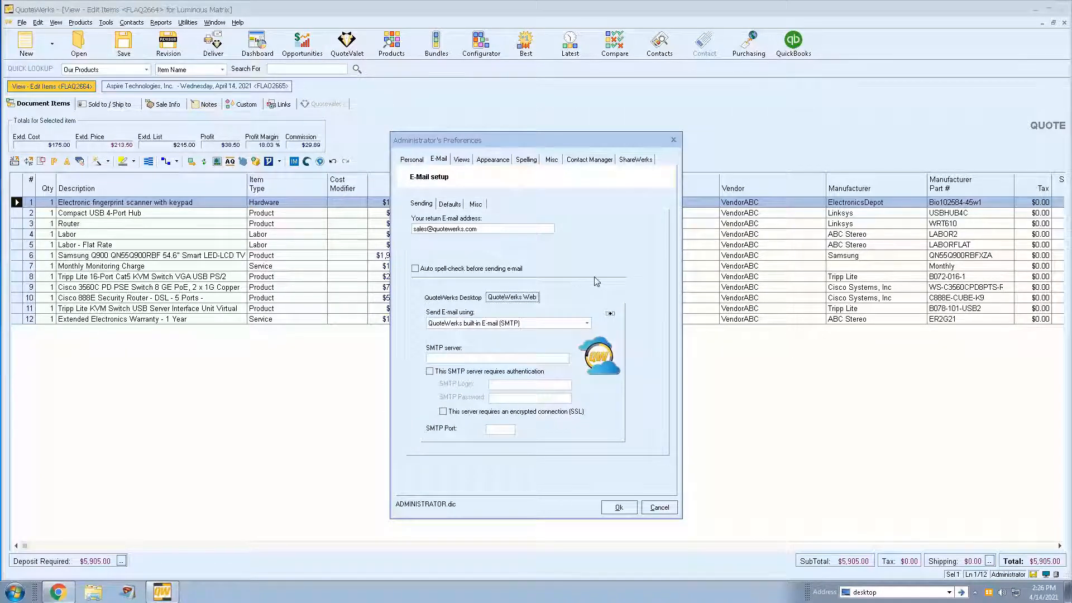
click(611, 315)
click(516, 337)
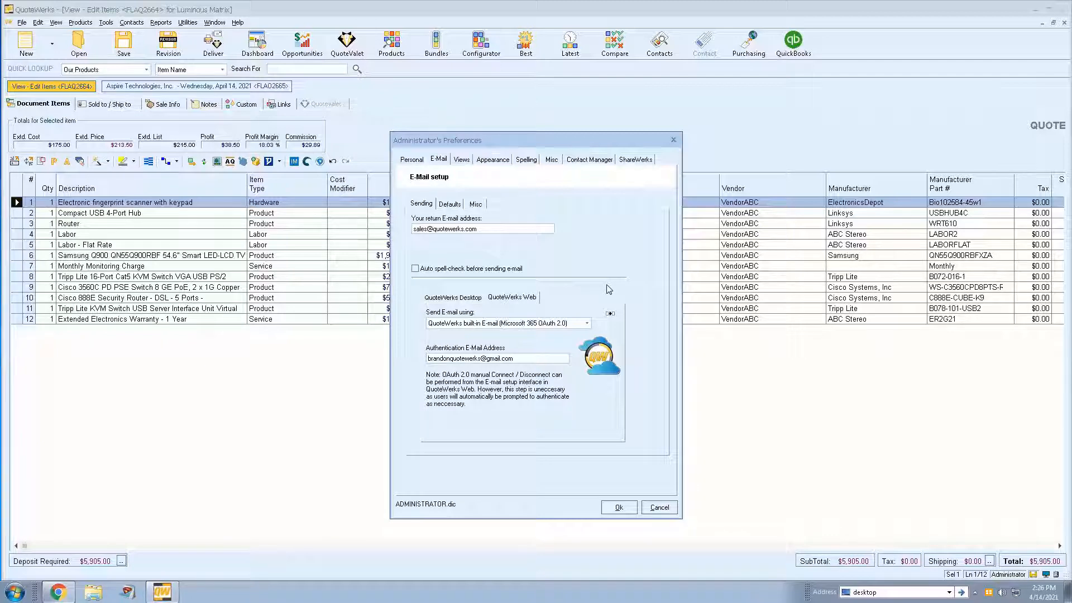
click(462, 298)
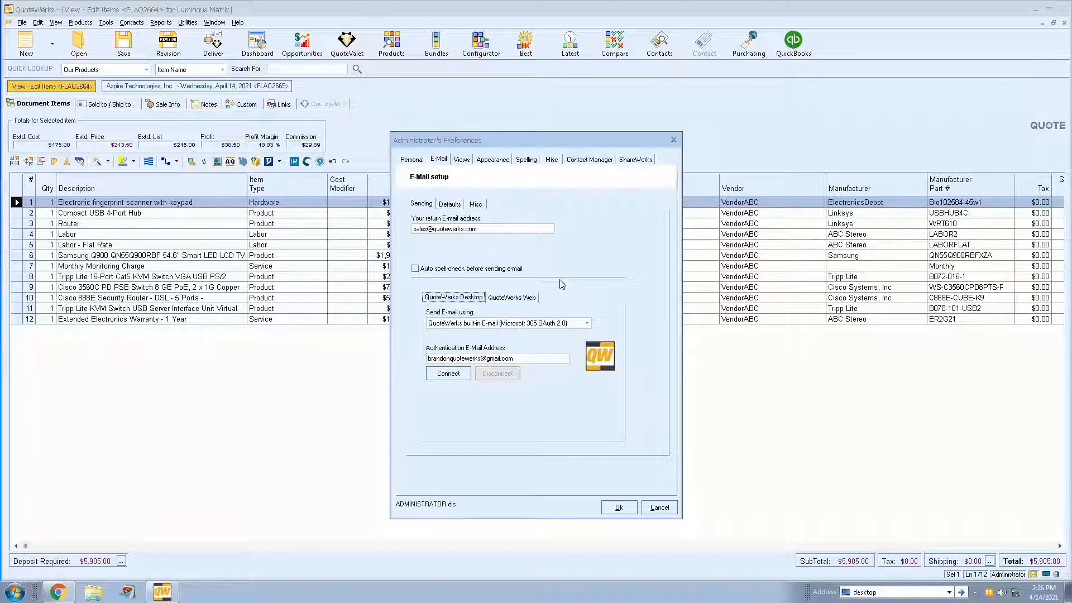
click(660, 507)
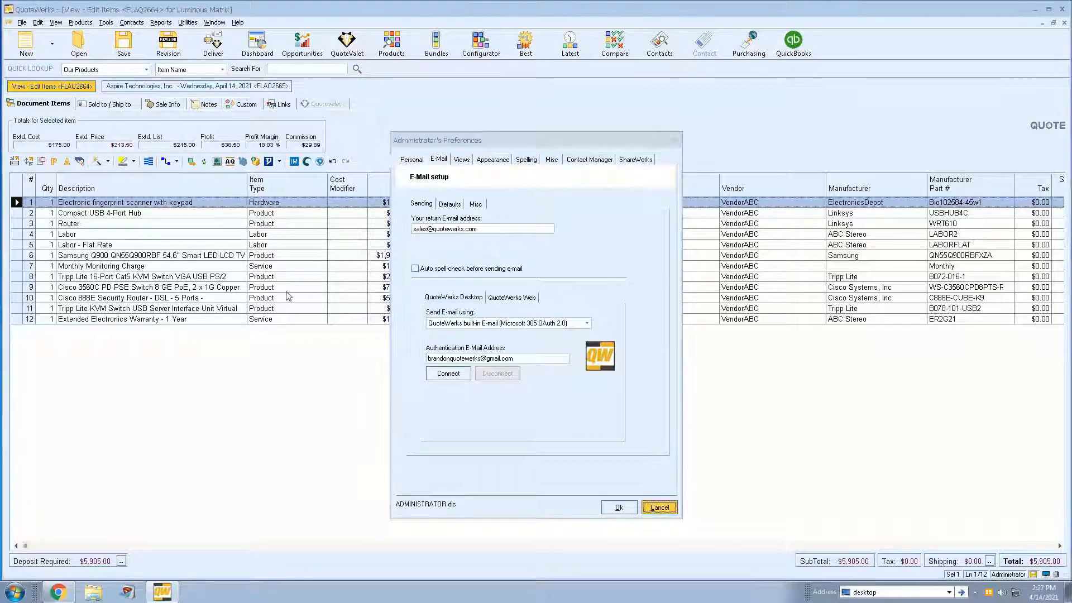
- Reopen the e-mail preferences, review the Windows Default Mail Client (MAPI) and SMTP sending options, and close without saving
click(109, 23)
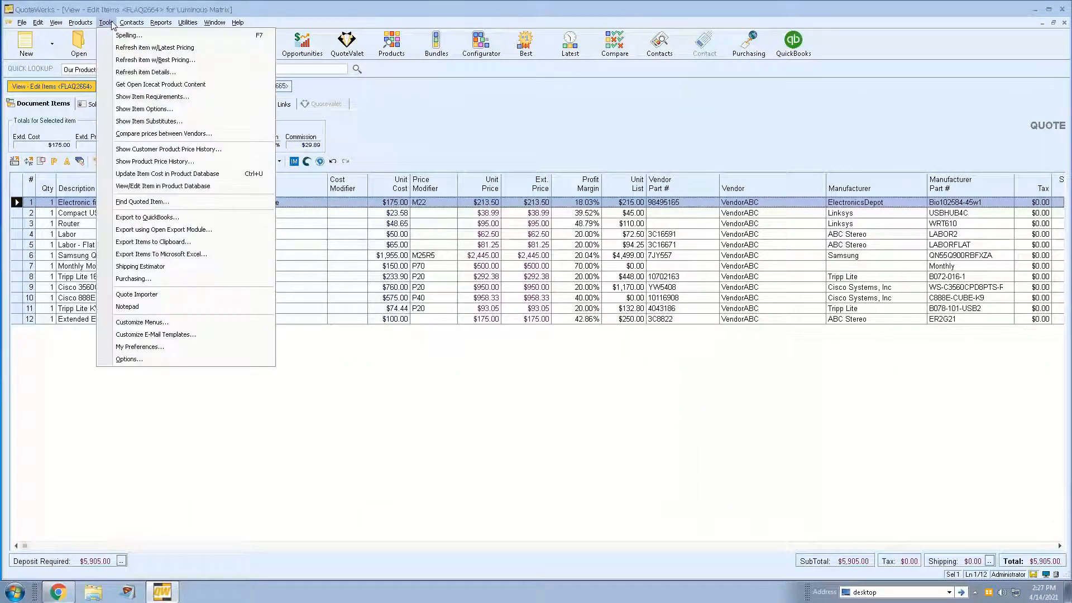
click(168, 347)
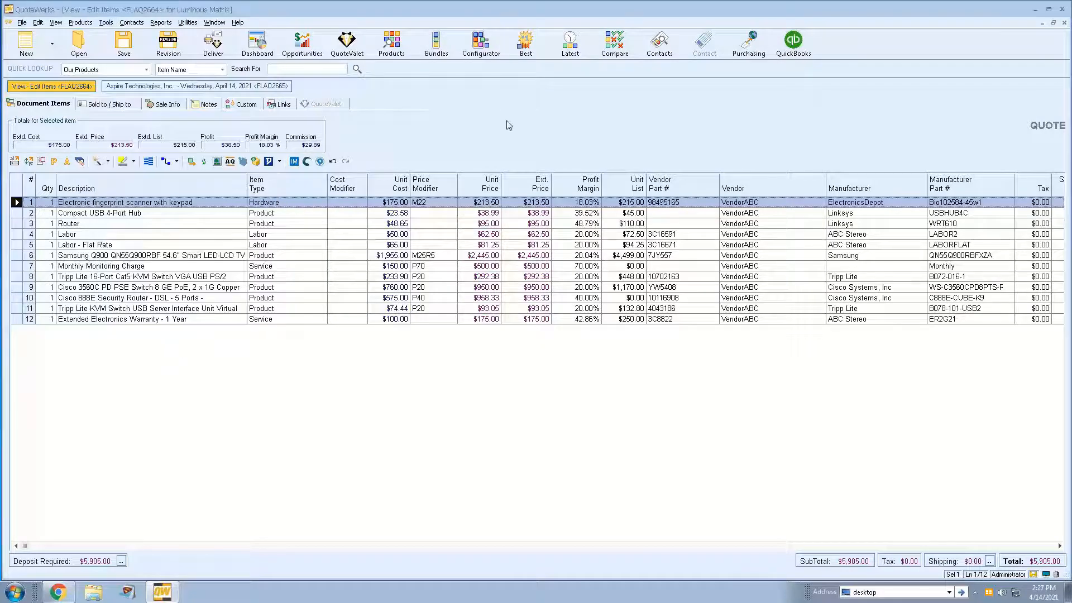
click(439, 159)
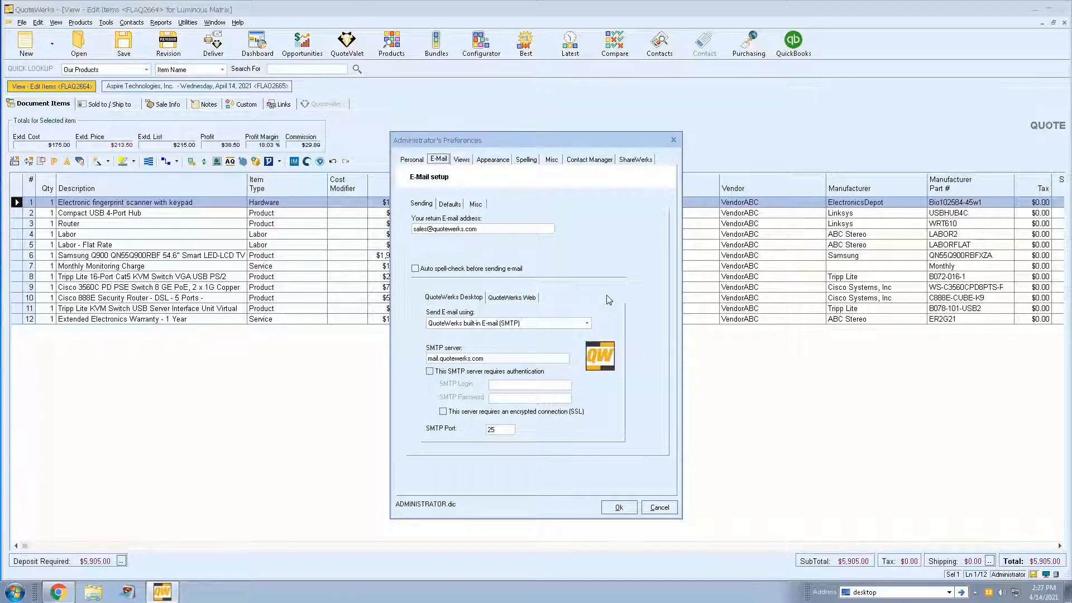
click(590, 323)
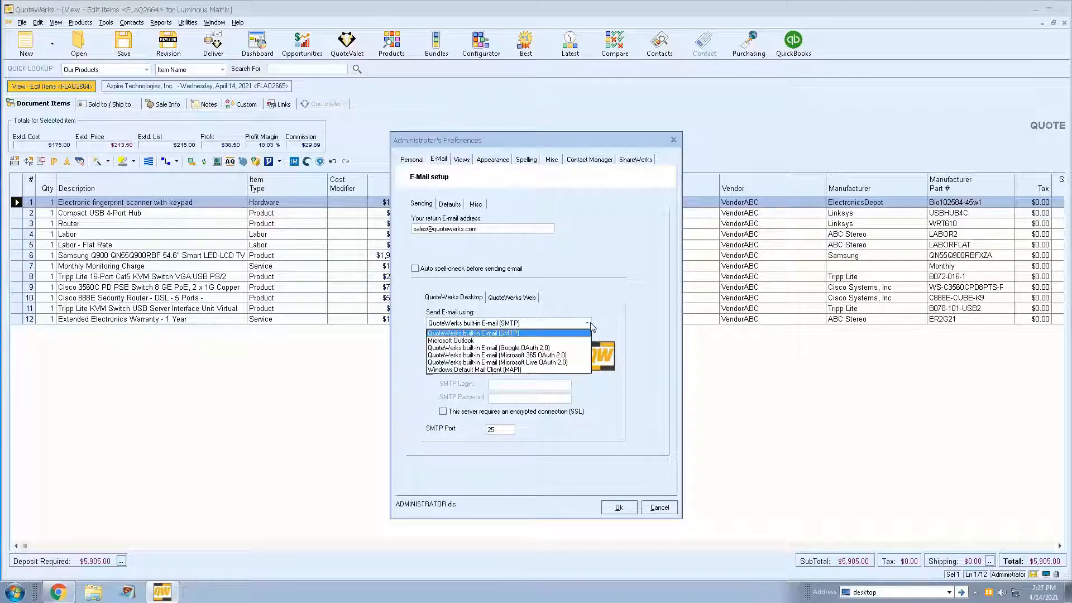
click(530, 370)
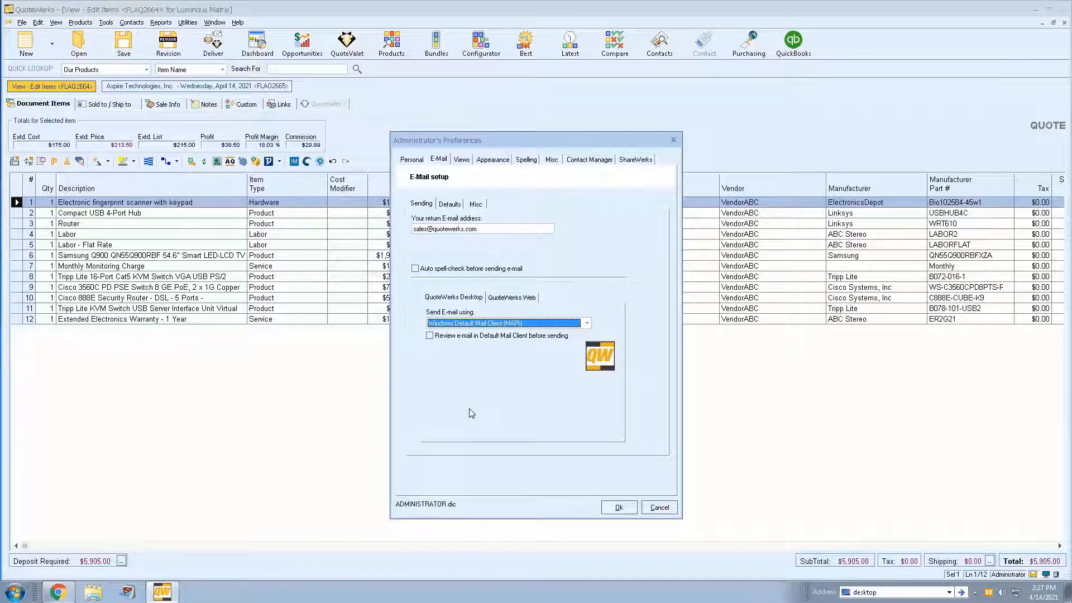
click(587, 324)
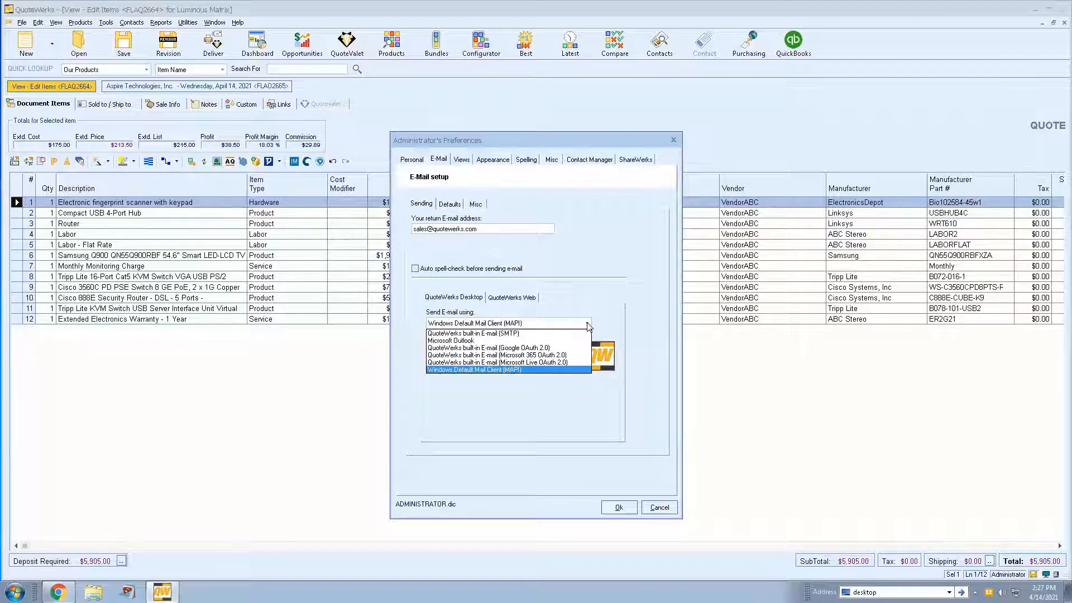
click(494, 334)
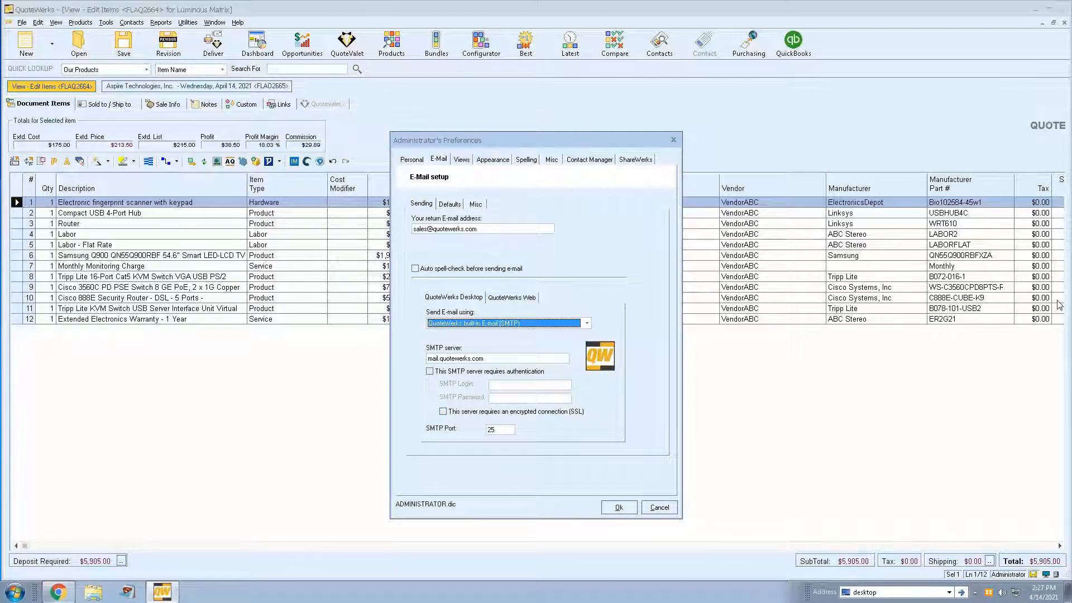
click(660, 508)
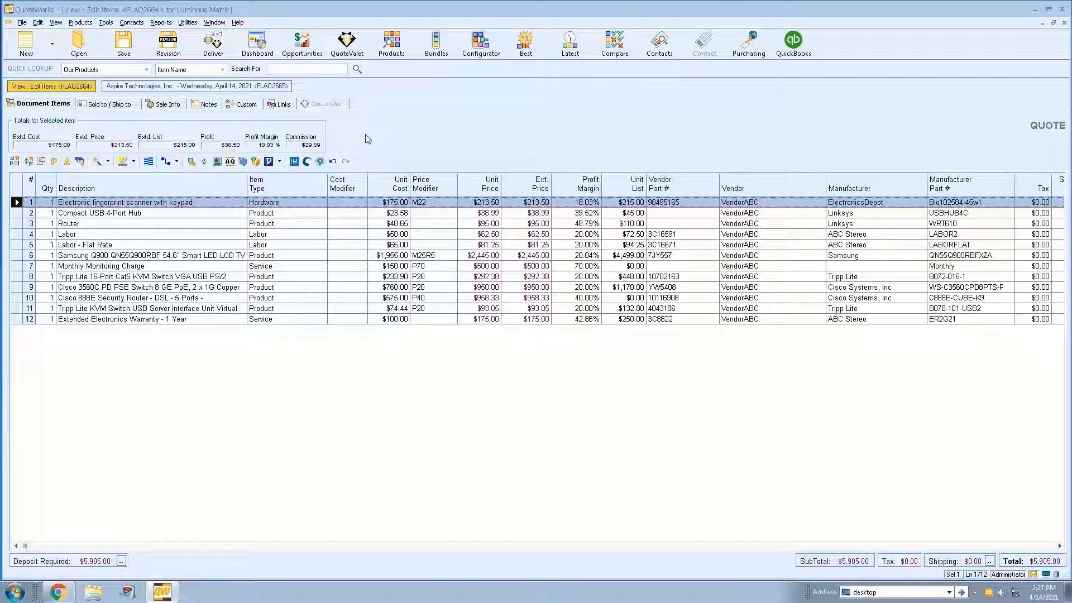
- View the SYNNEX Quote Importer and close it without importing a quote
click(307, 161)
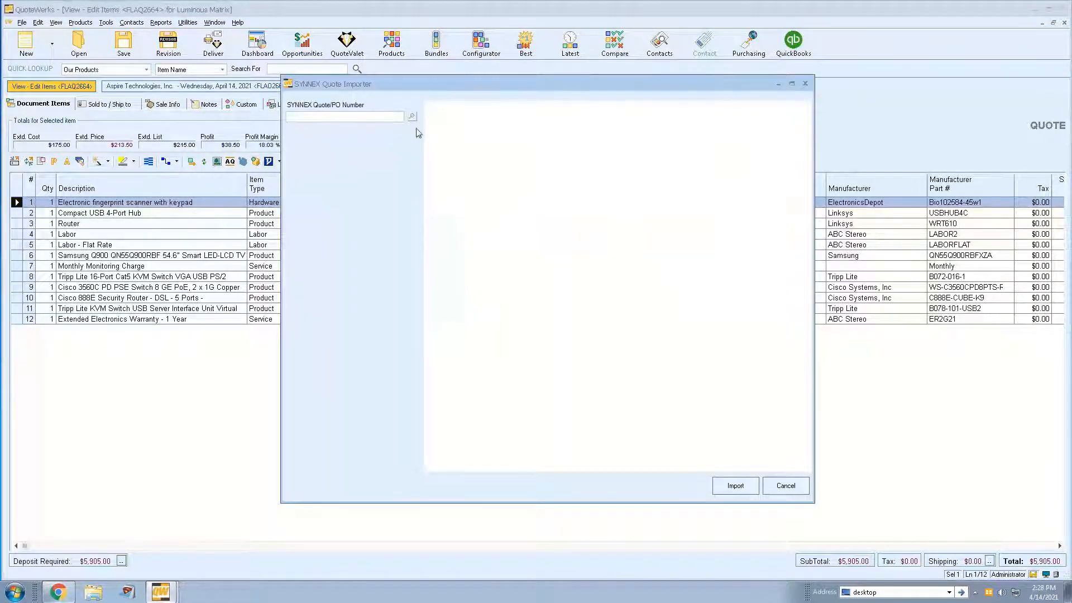
click(806, 84)
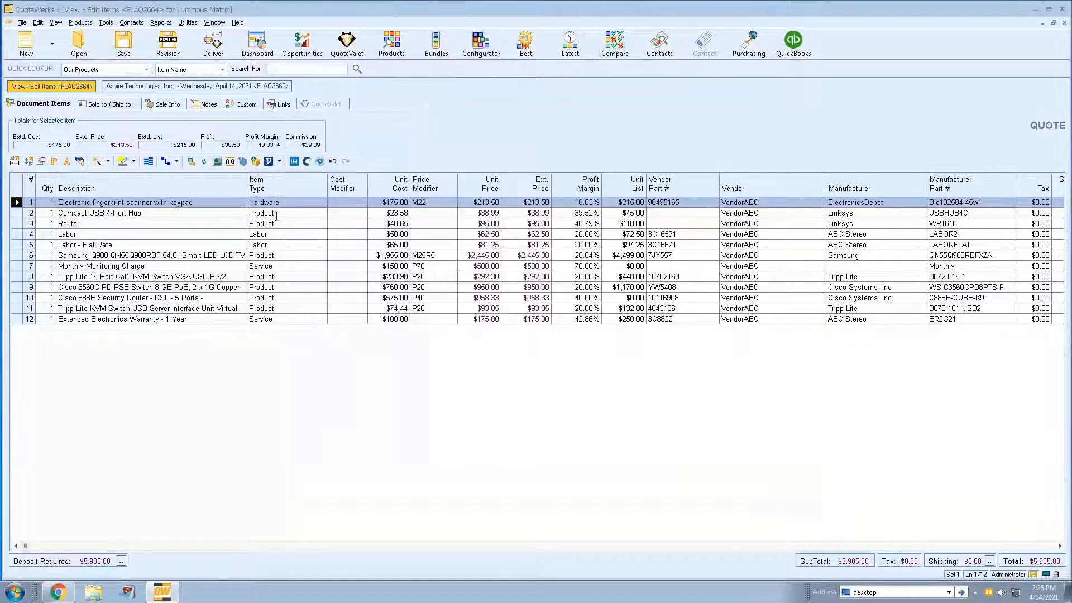
click(308, 162)
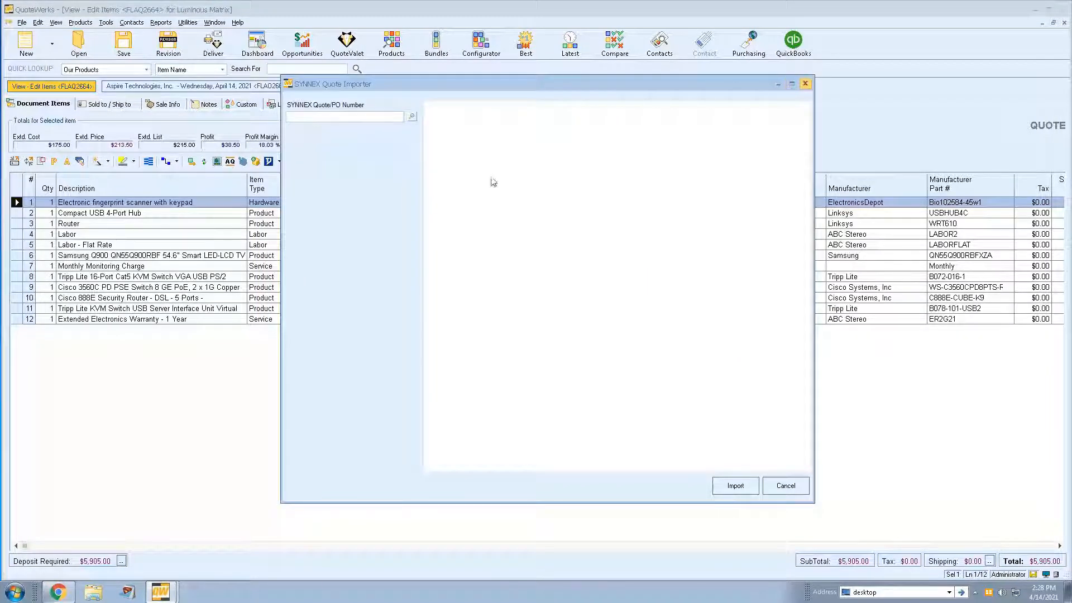
click(805, 84)
- Request the available quotes in the Ingram Micro Quote Importer and close it without importing
click(294, 162)
click(635, 337)
click(381, 133)
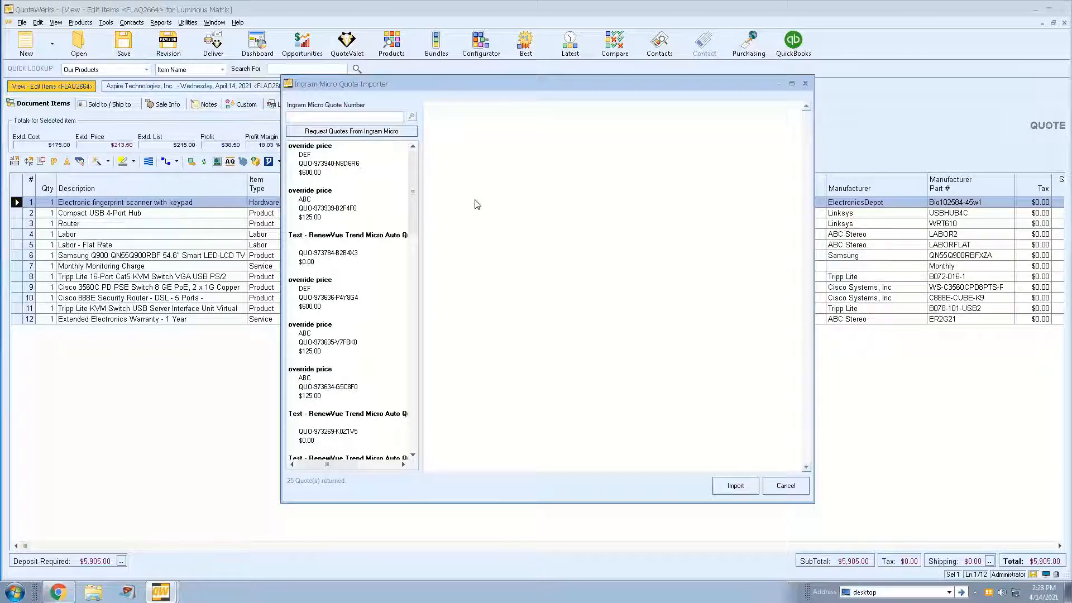
click(785, 485)
- View the quote's custom fields and open the Ingram Micro settings in the Real-time Setup options
click(241, 105)
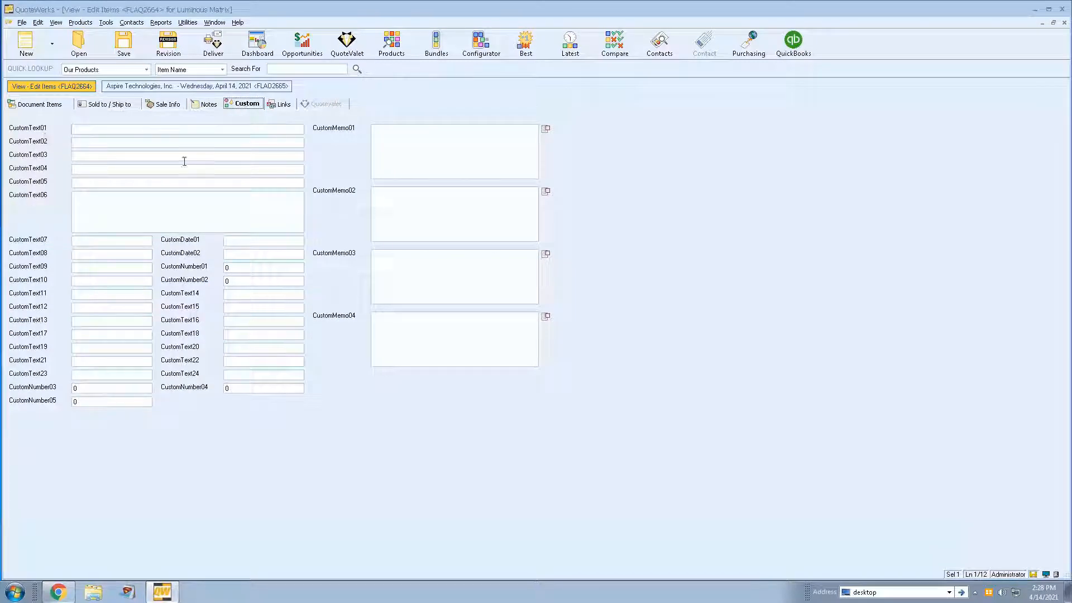
click(107, 22)
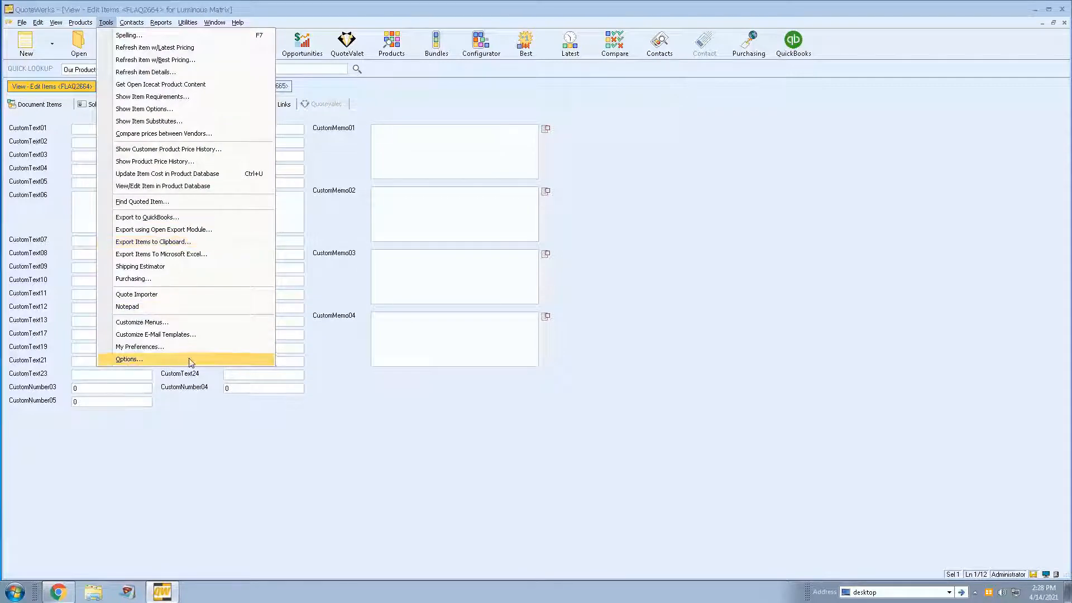
click(190, 361)
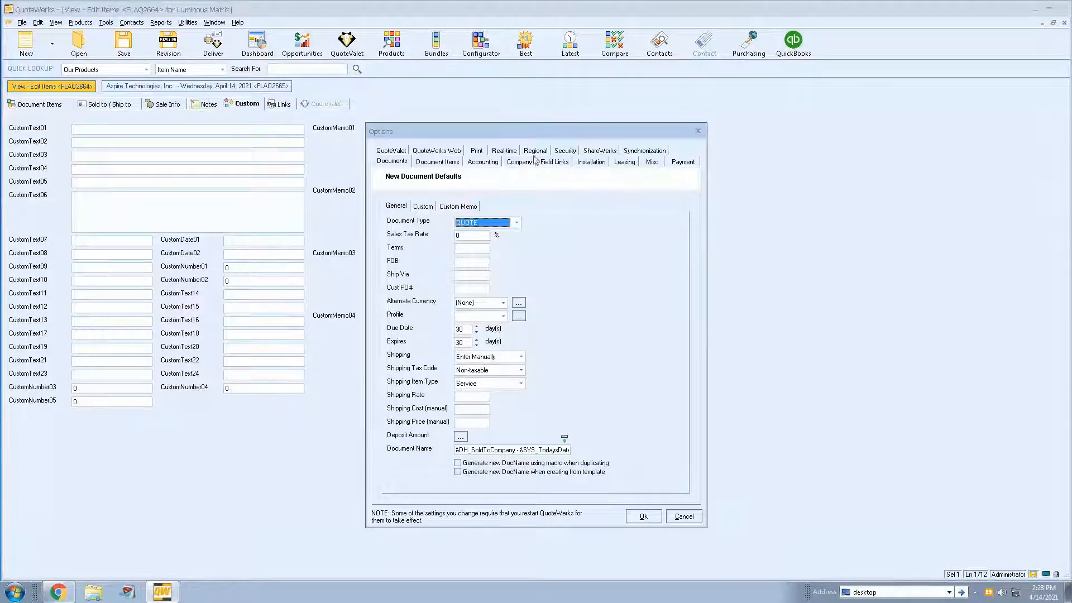
click(505, 151)
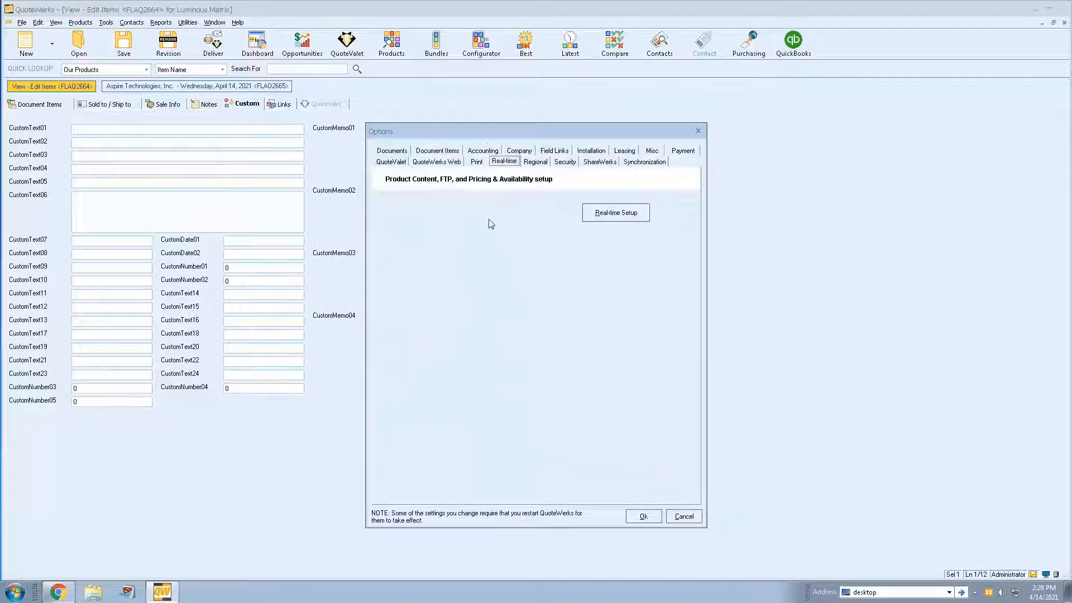
click(612, 211)
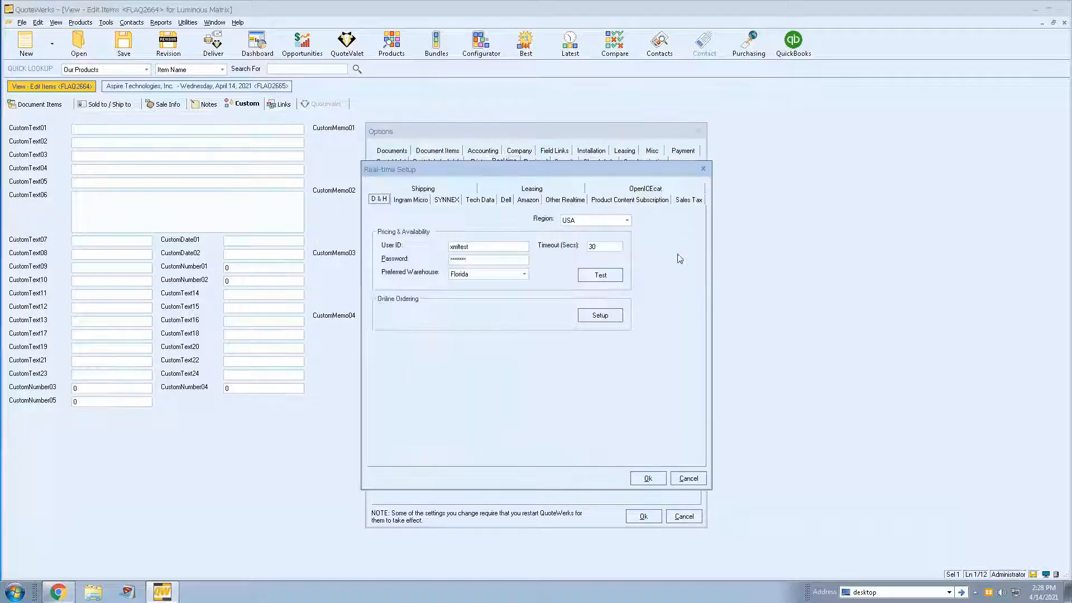
click(411, 204)
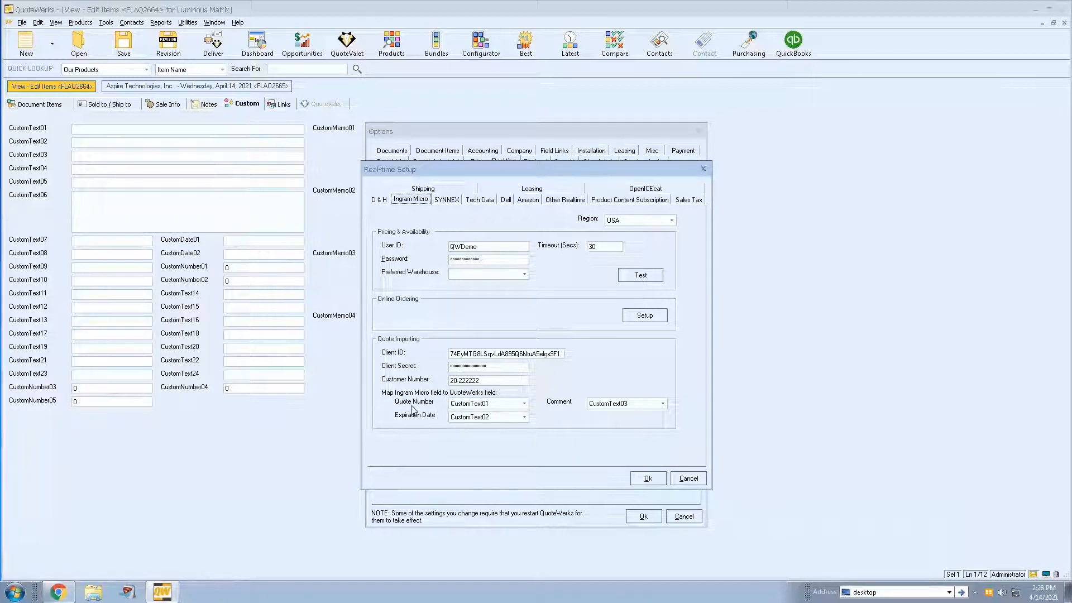
- Review the custom fields available for mapping Ingram Micro's quote number, expiration date and comment
click(523, 404)
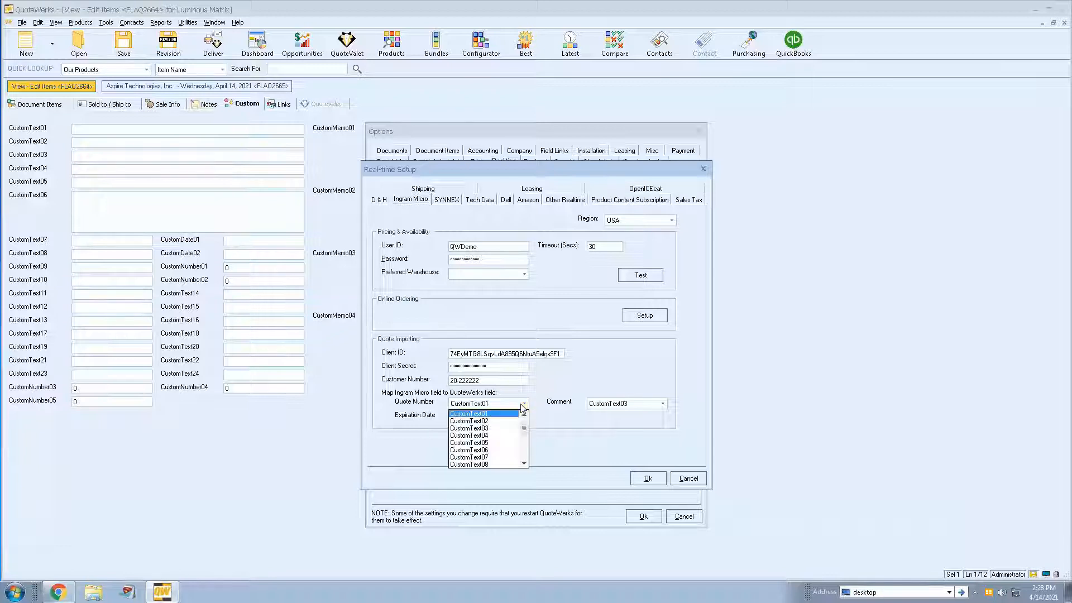
click(524, 404)
click(525, 418)
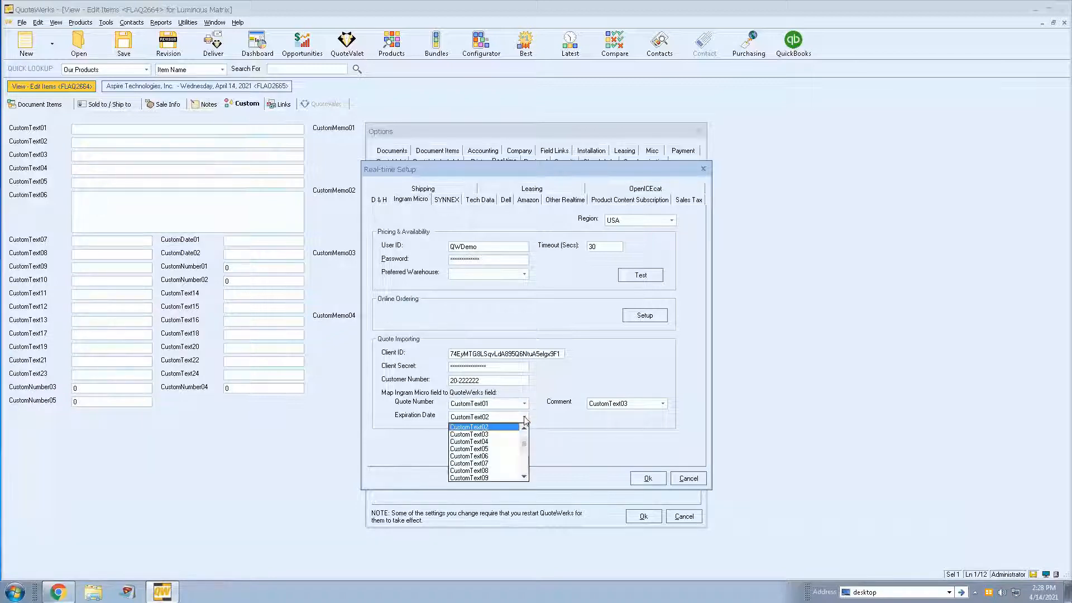
click(525, 419)
click(663, 404)
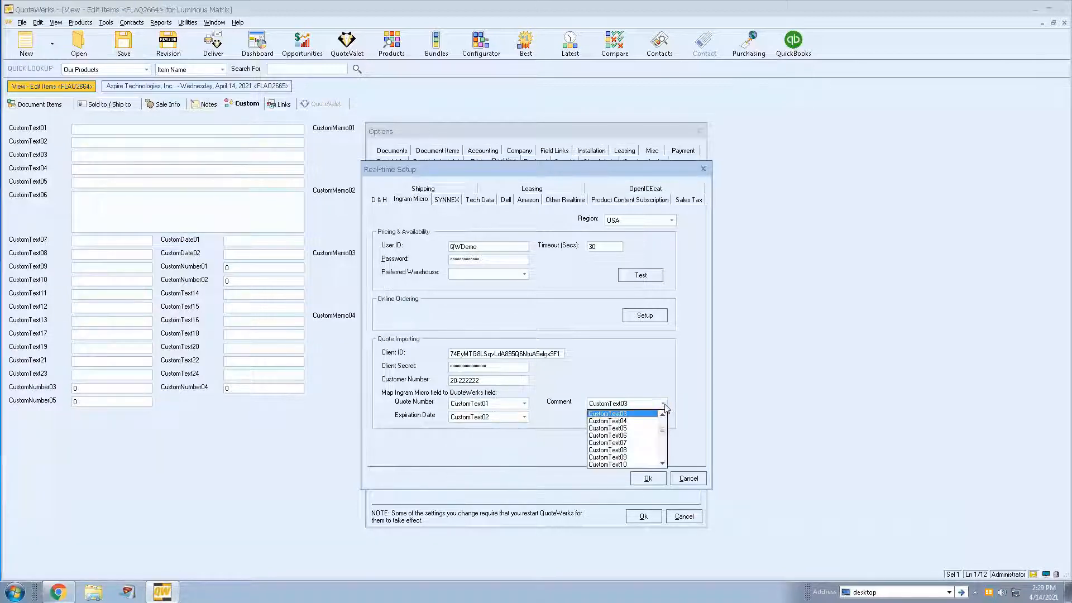
click(664, 405)
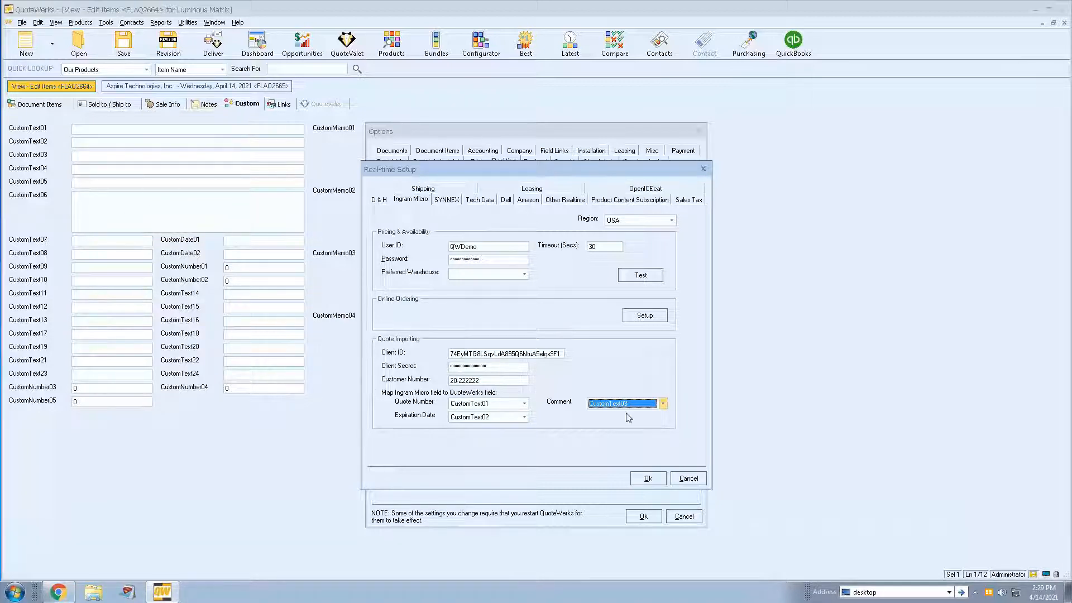
- Map the Ingram Micro comment to CustomMemo01 and compare the mapping with the custom fields behind the dialog
click(641, 405)
drag(663, 431, 668, 462)
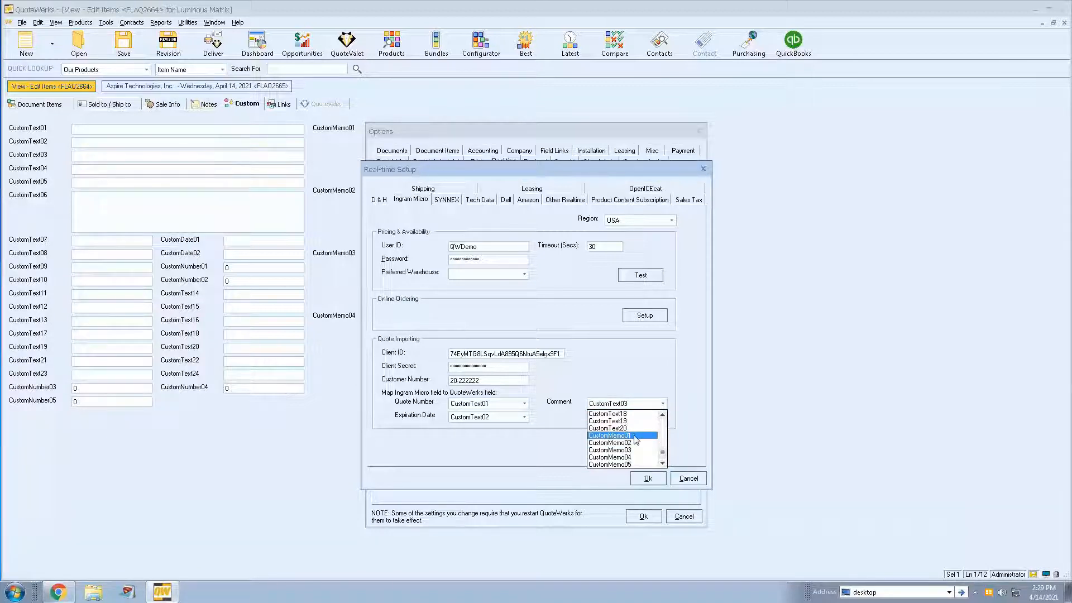
click(635, 436)
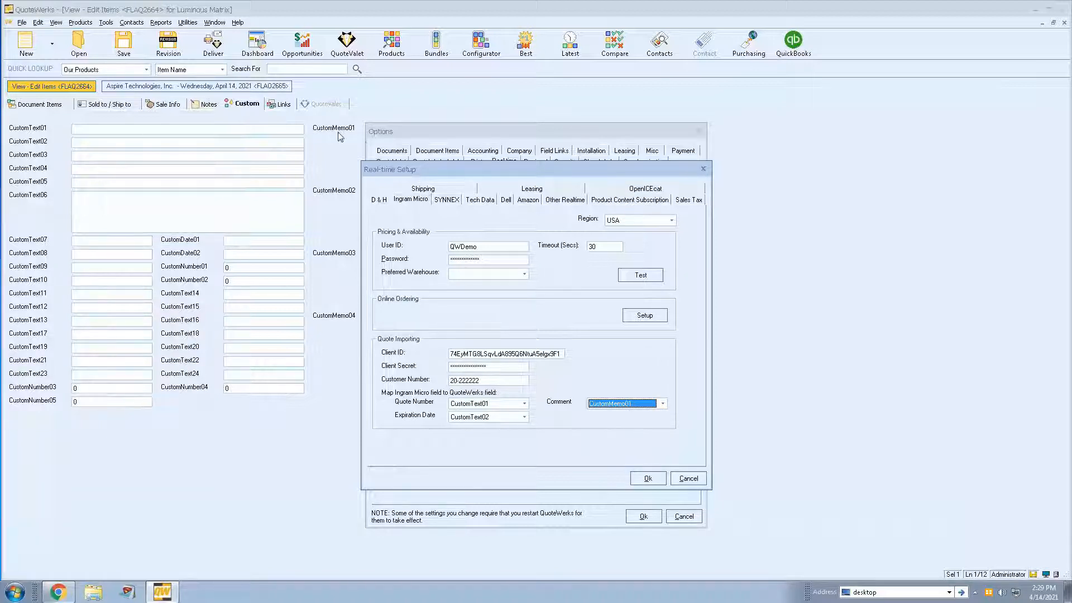
drag(428, 175, 586, 188)
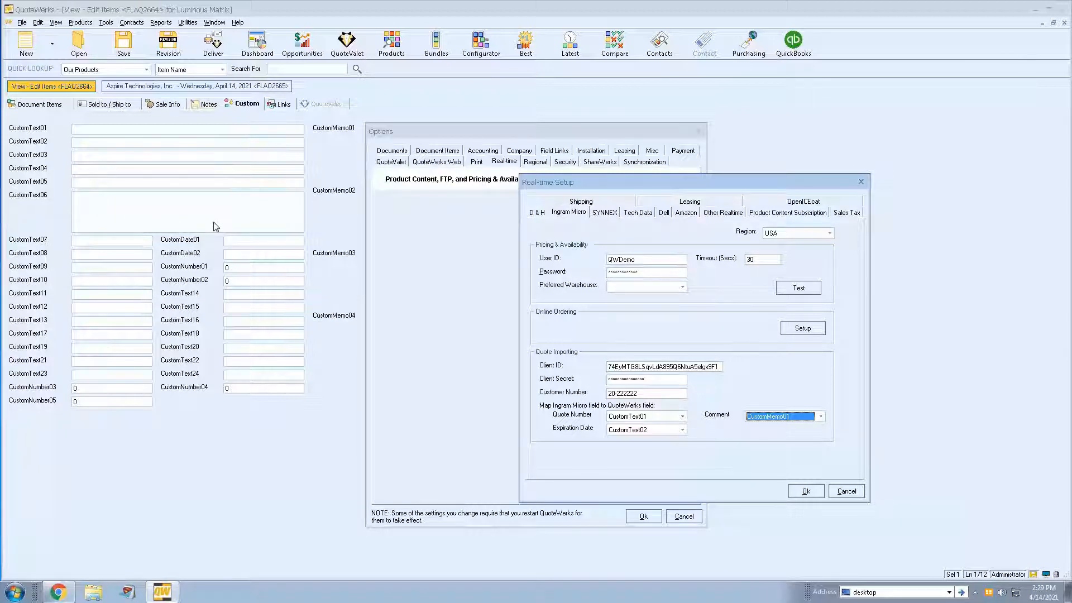
drag(675, 187, 519, 159)
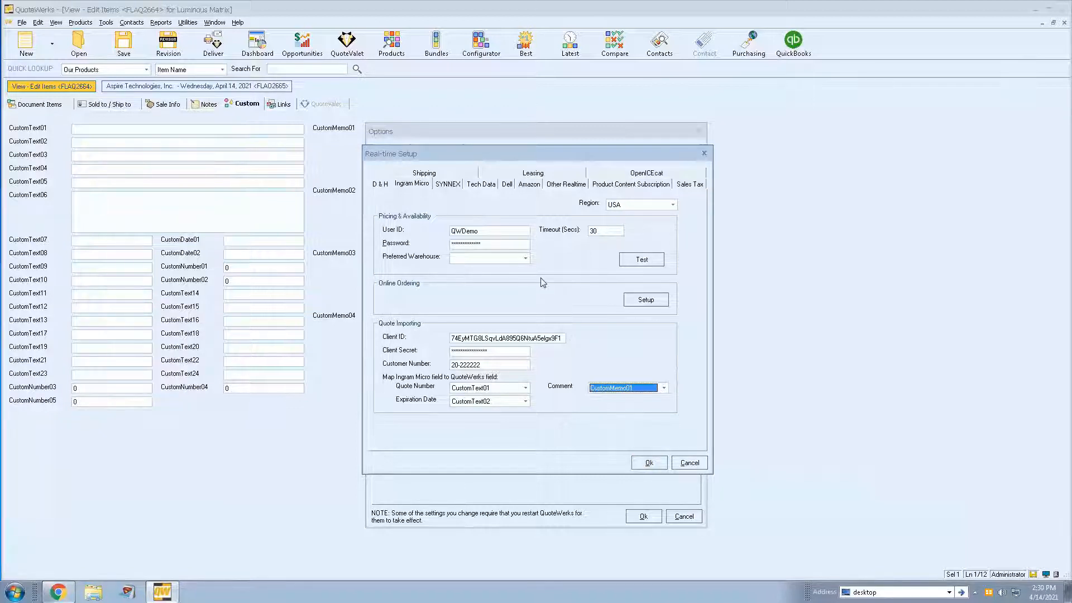
- Map the SYNNEX quote number to CustomText05 in the Real-time Setup
click(450, 185)
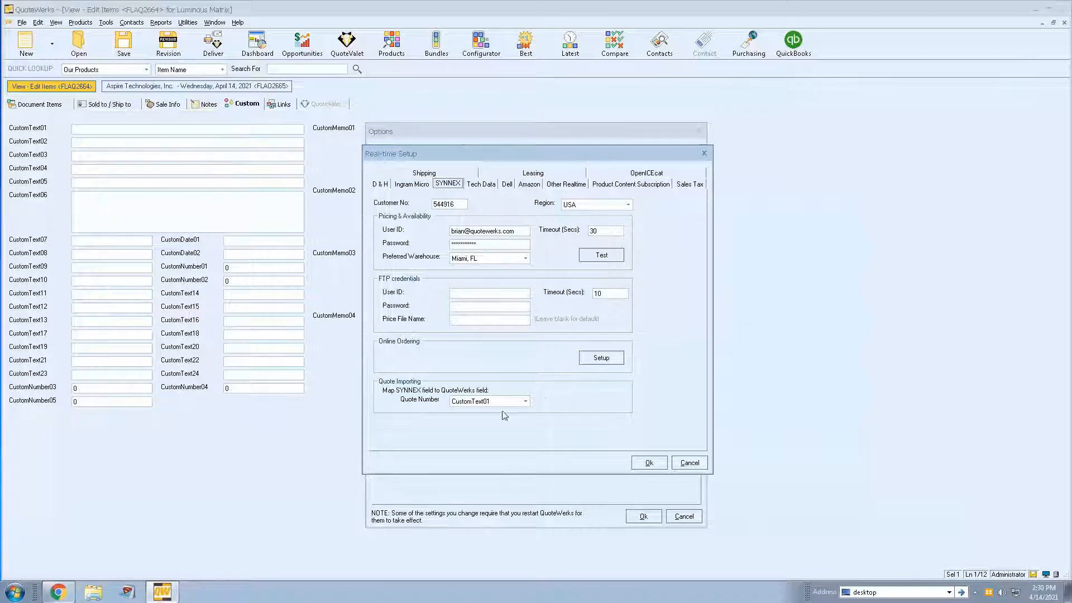
click(518, 402)
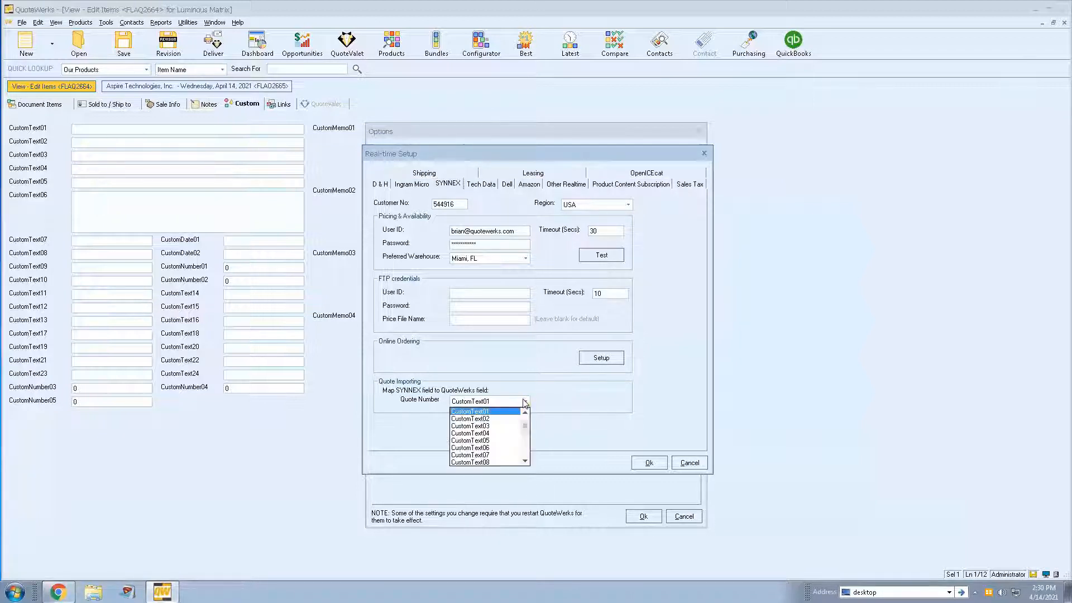
scroll(528, 433, down, 1)
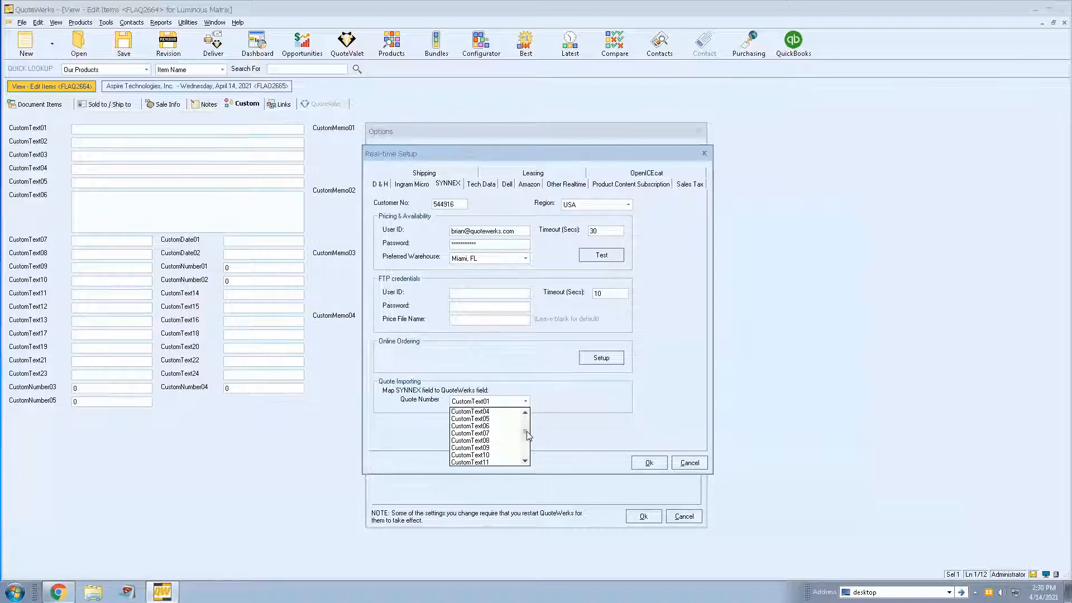
scroll(512, 444, up, 1)
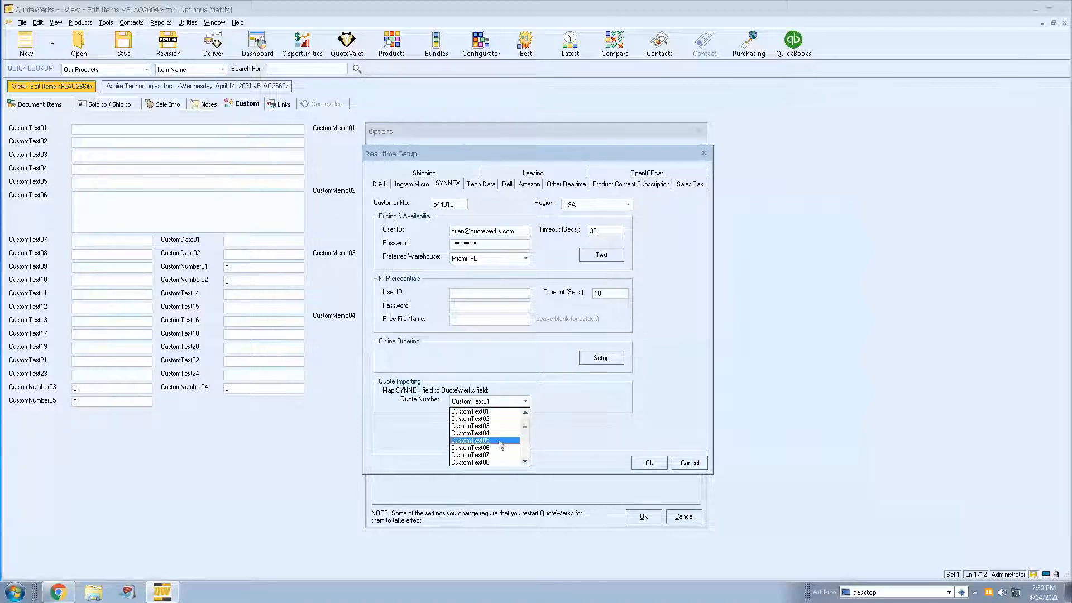
click(510, 441)
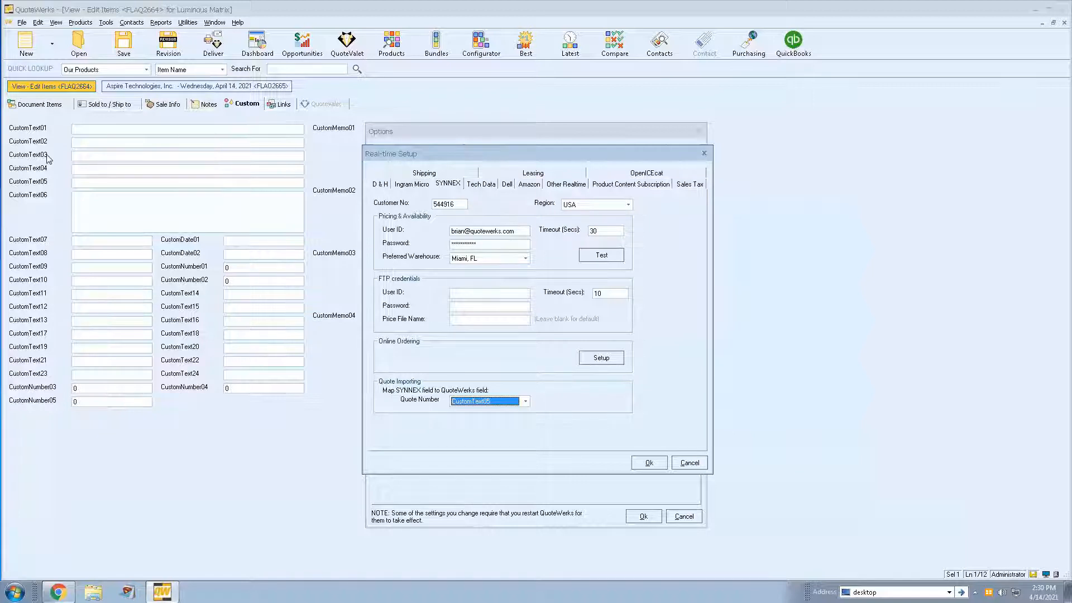
- Map the Tech Data quote number to CustomText03 and its expiration date to CustomText04, accept the Real-time Setup, and close the options
click(475, 186)
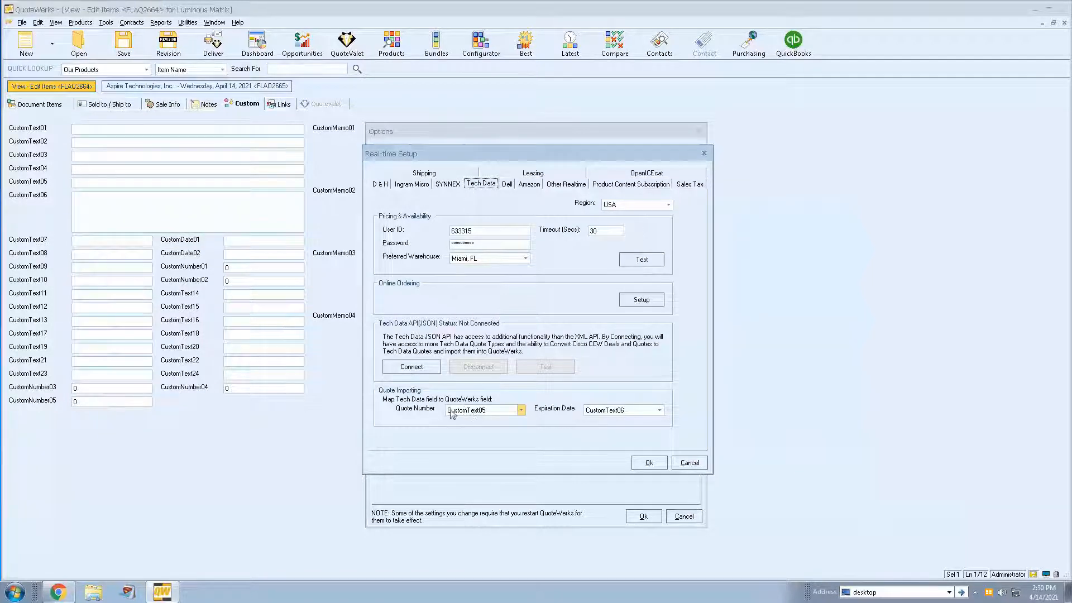
click(521, 410)
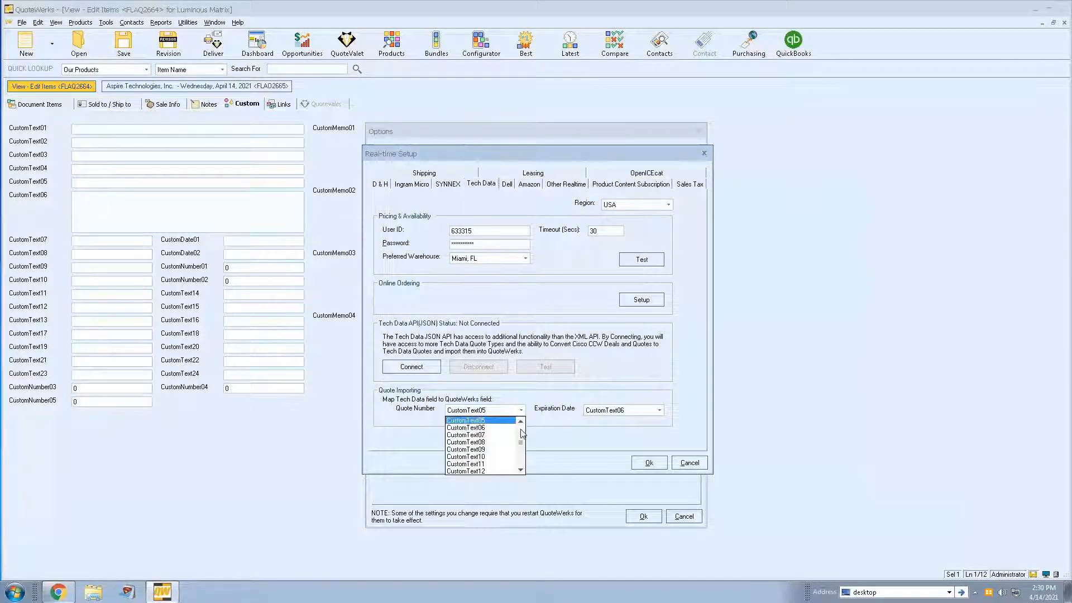
click(522, 433)
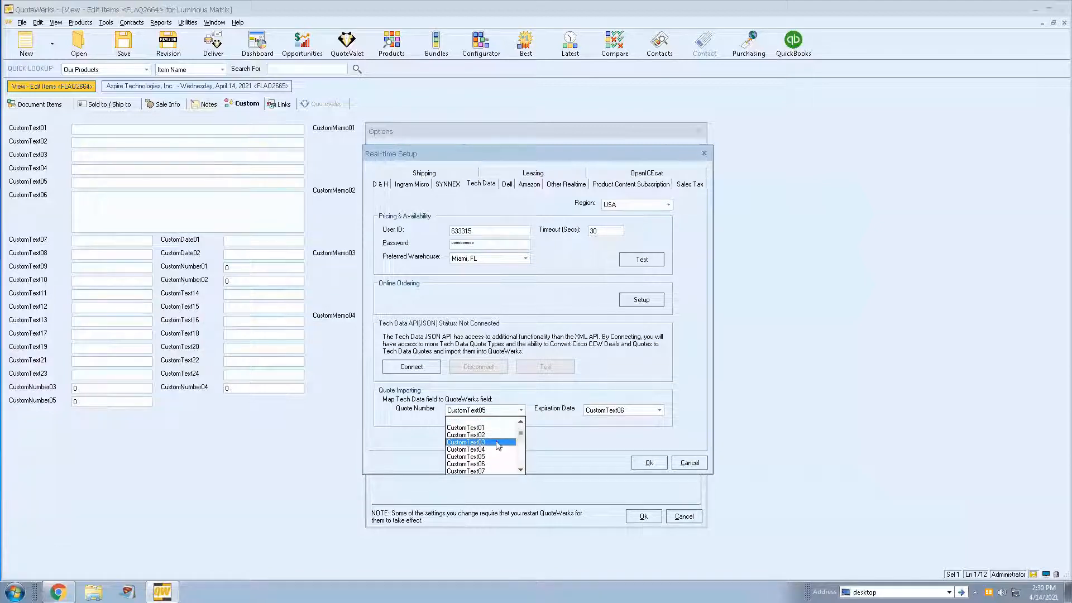
click(499, 443)
click(621, 411)
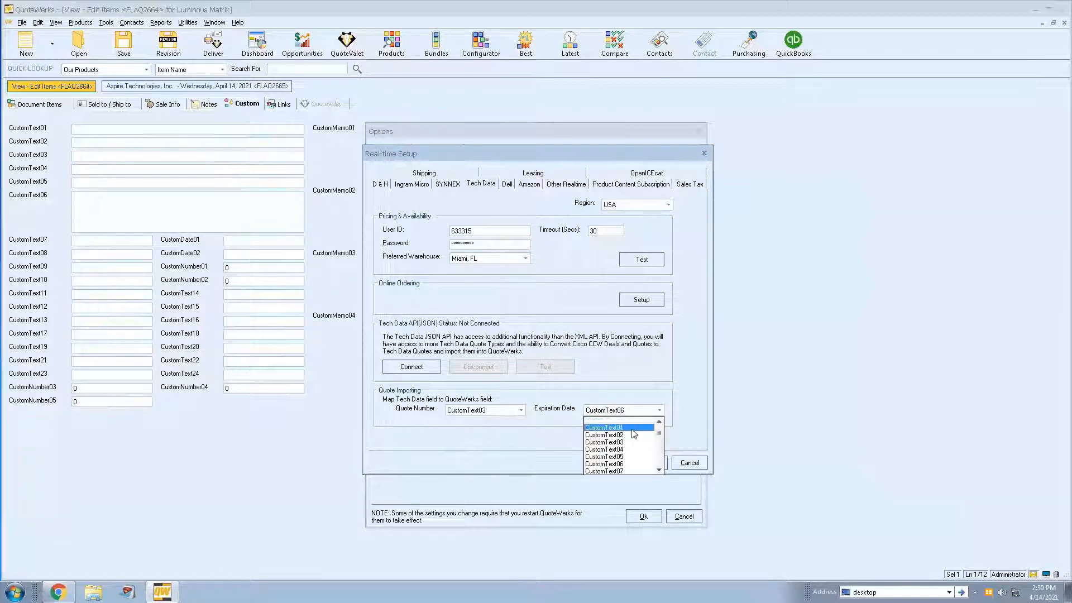
click(625, 428)
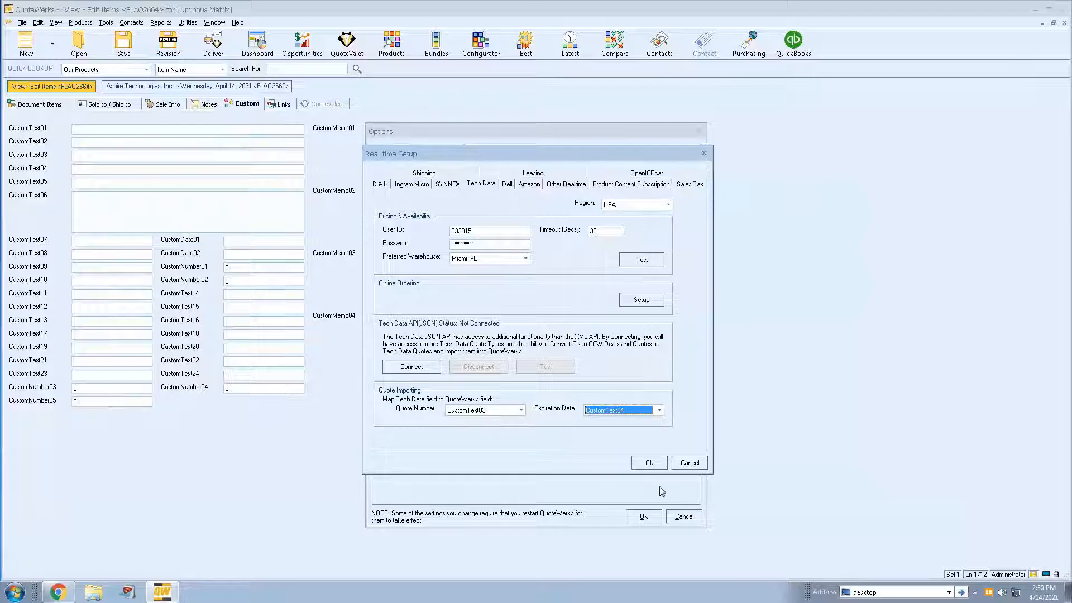
click(648, 463)
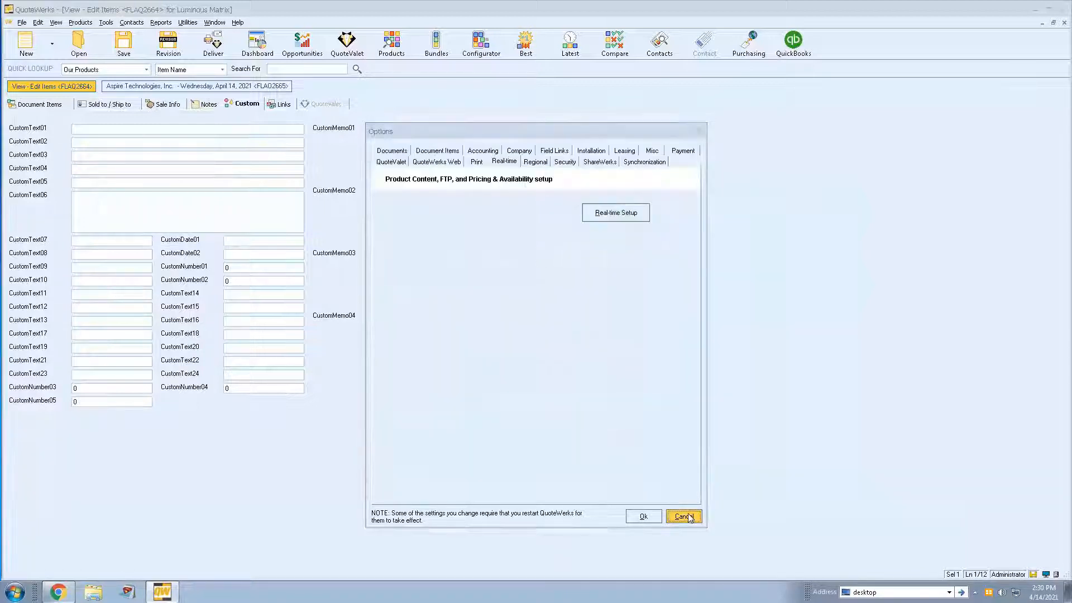
click(684, 516)
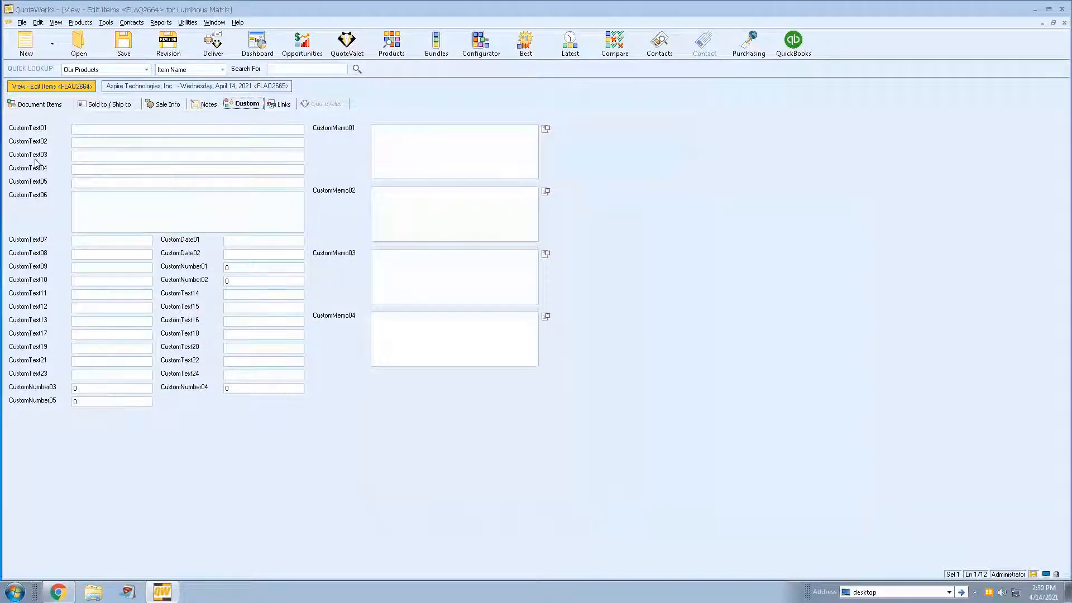
- Rename the CustomText01 field label to "Ingram Micro Quote No."
double_click(31, 130)
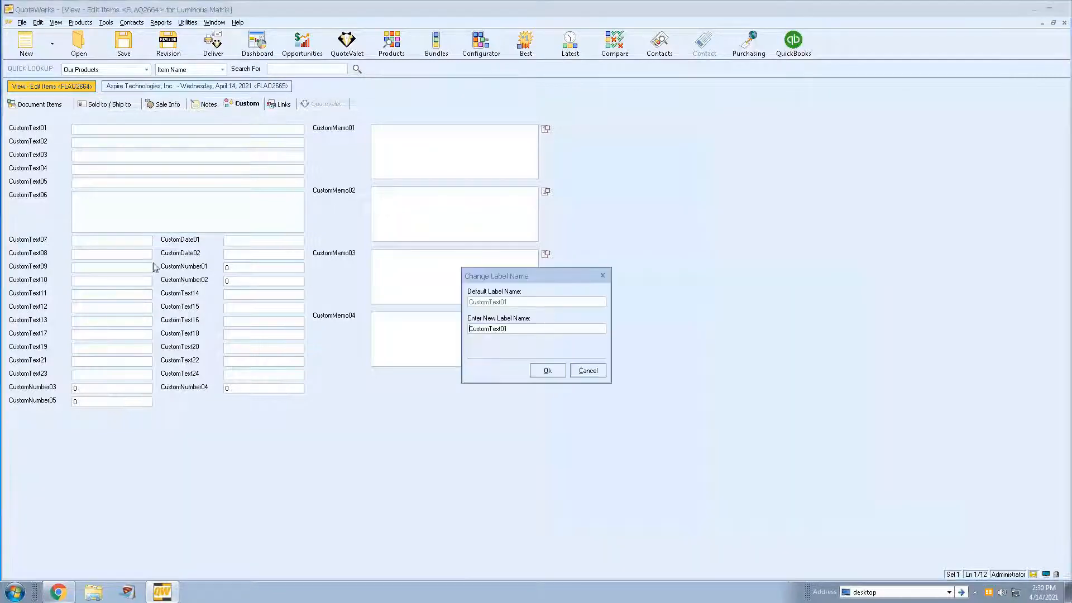
double_click(525, 330)
text(Ingram Micro )
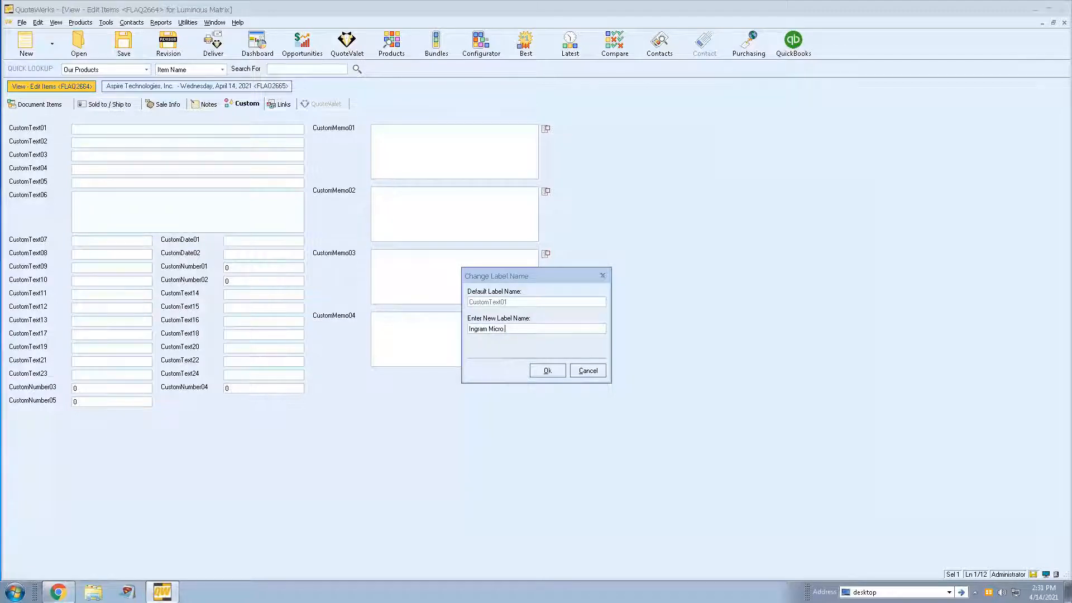
text(Quote No.)
click(548, 370)
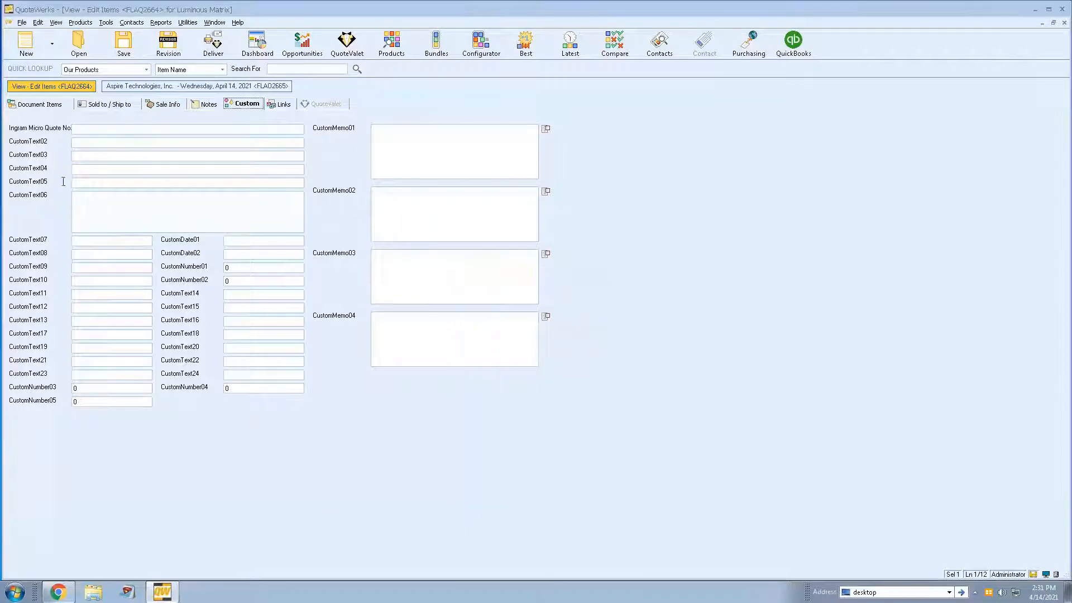
- Shorten the first custom field's label to "Ingram Micro Quote #"
double_click(30, 130)
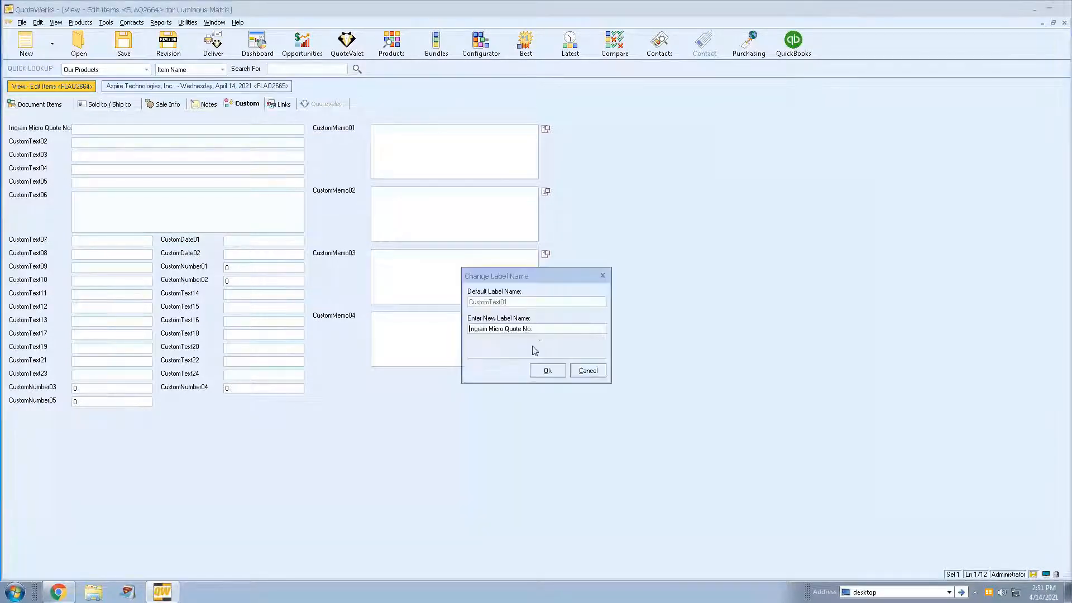
key(BackSpace)
key(BackSpace)
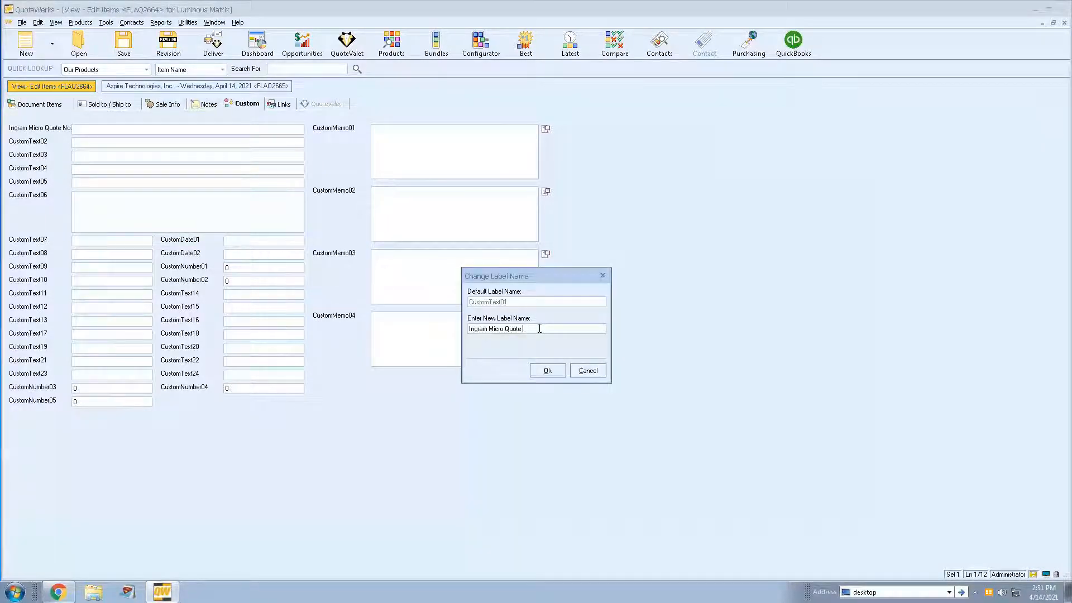
text(#)
click(548, 370)
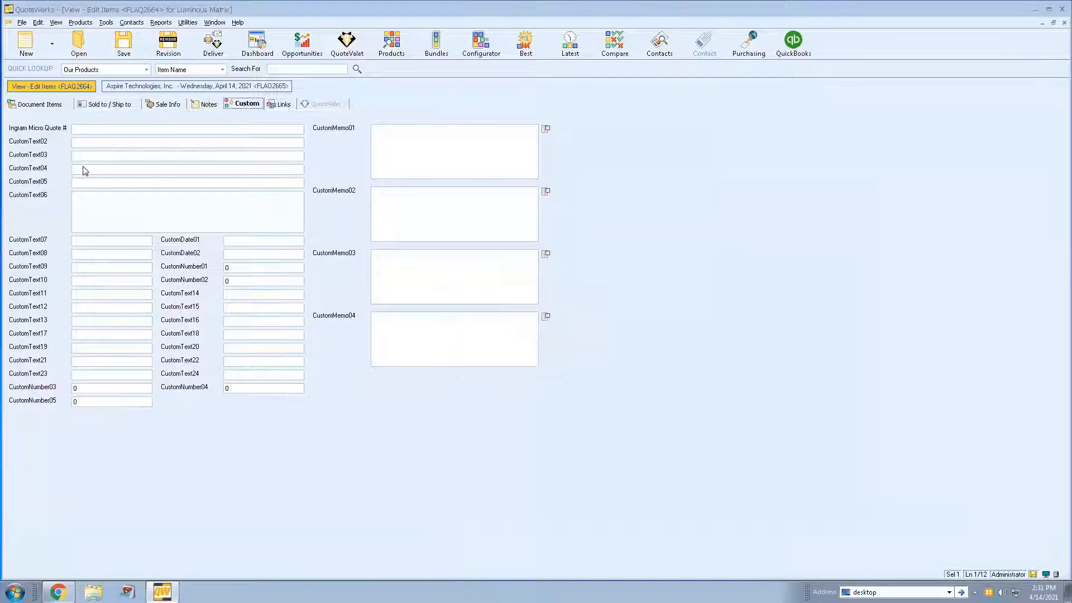
- Rename the CustomText02 field label to "IM Exp. Date"
double_click(38, 143)
double_click(516, 327)
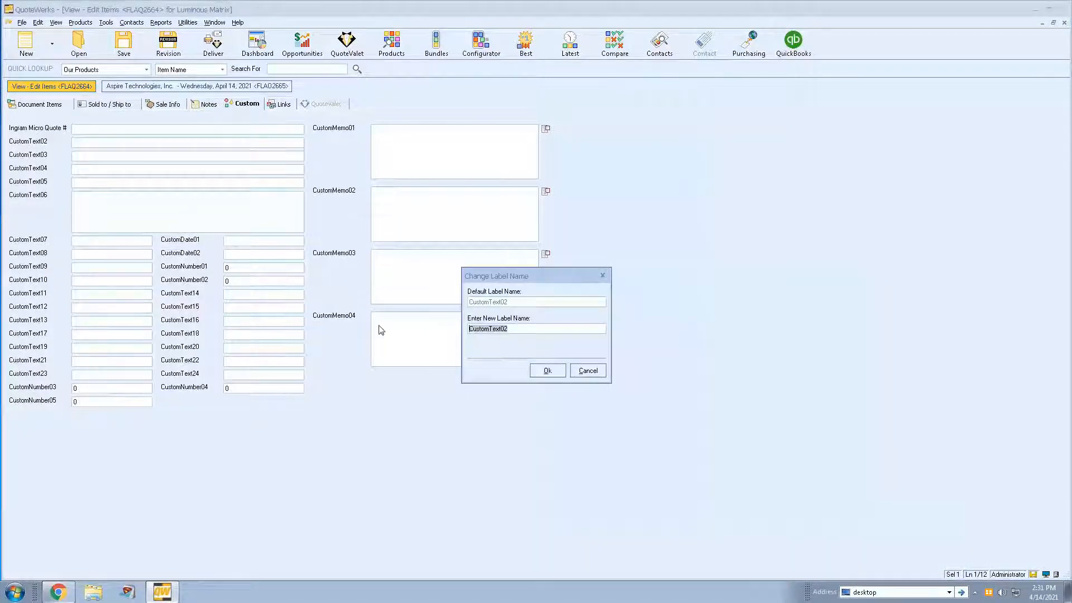
text(IM Exp. Date)
click(548, 373)
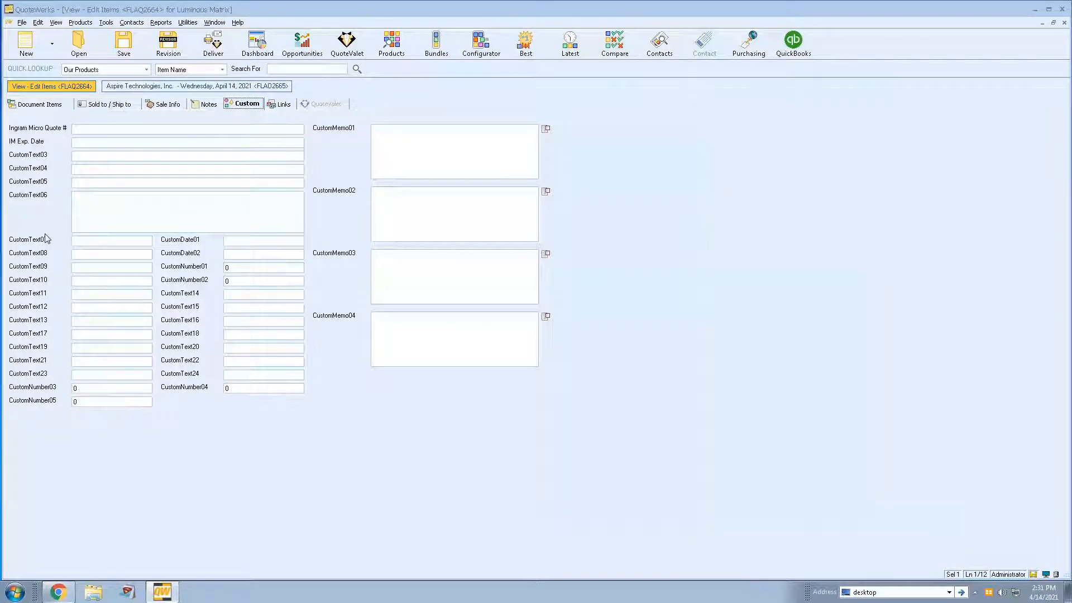
- Rename the CustomText03 field label to "Tech Data Quote #"
double_click(36, 159)
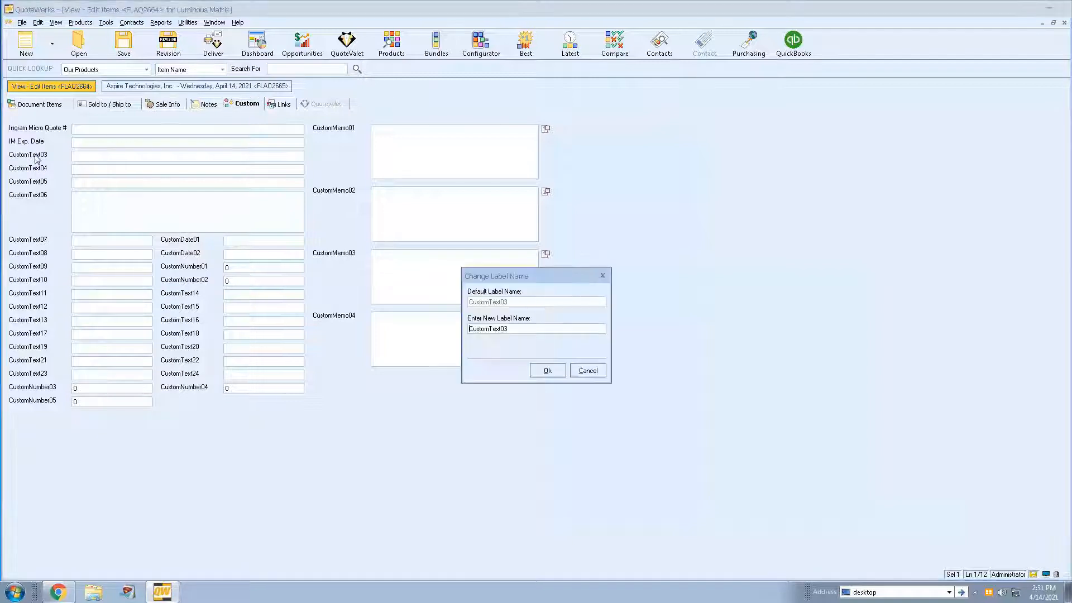
drag(535, 331, 461, 334)
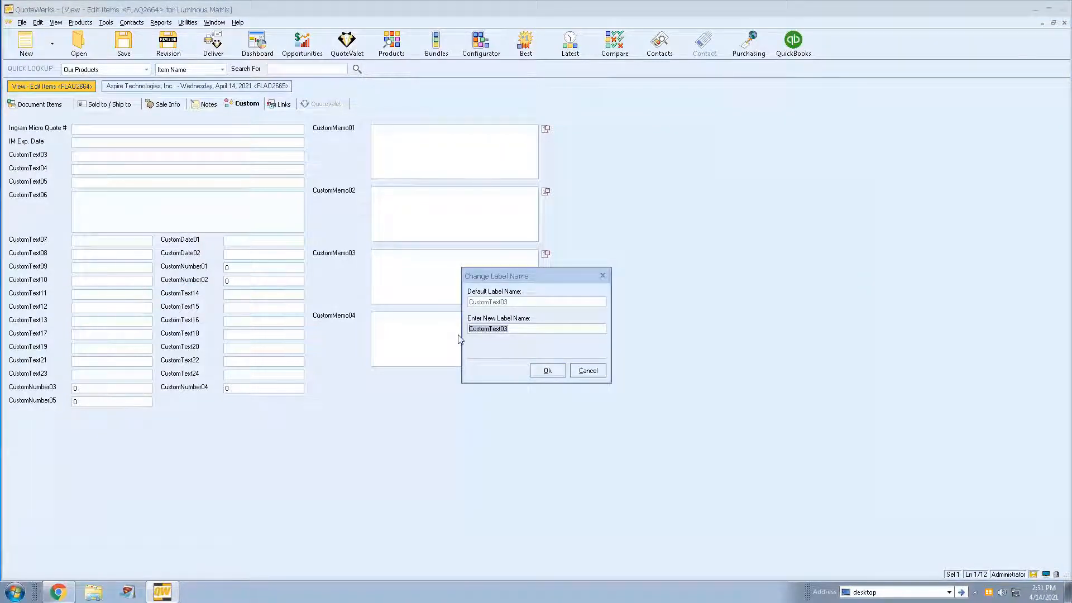
text(Tech Data Quote#)
key(BackSpace)
text(#)
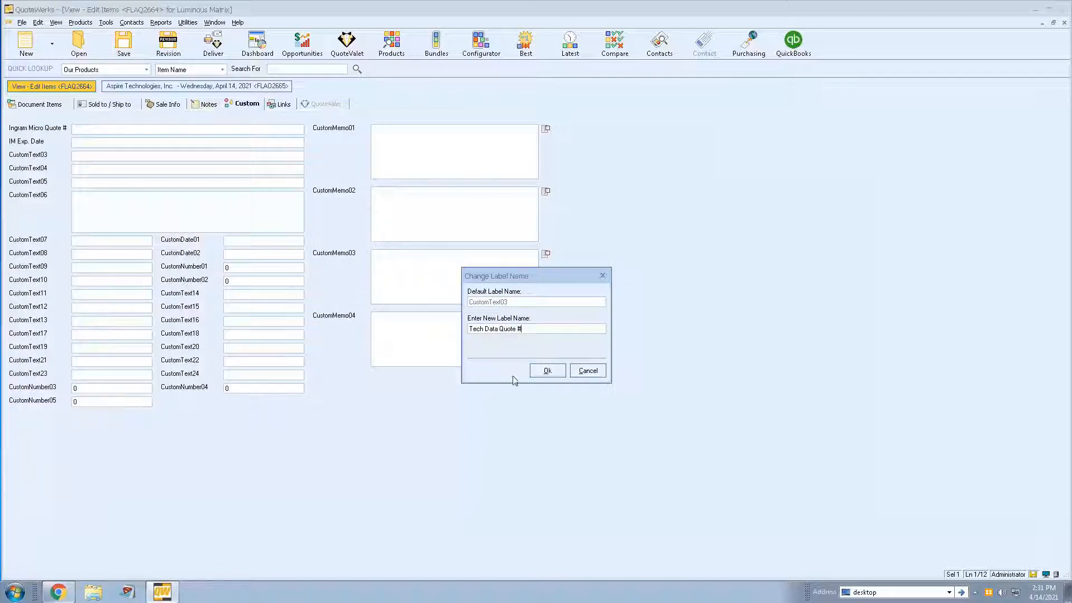
click(550, 370)
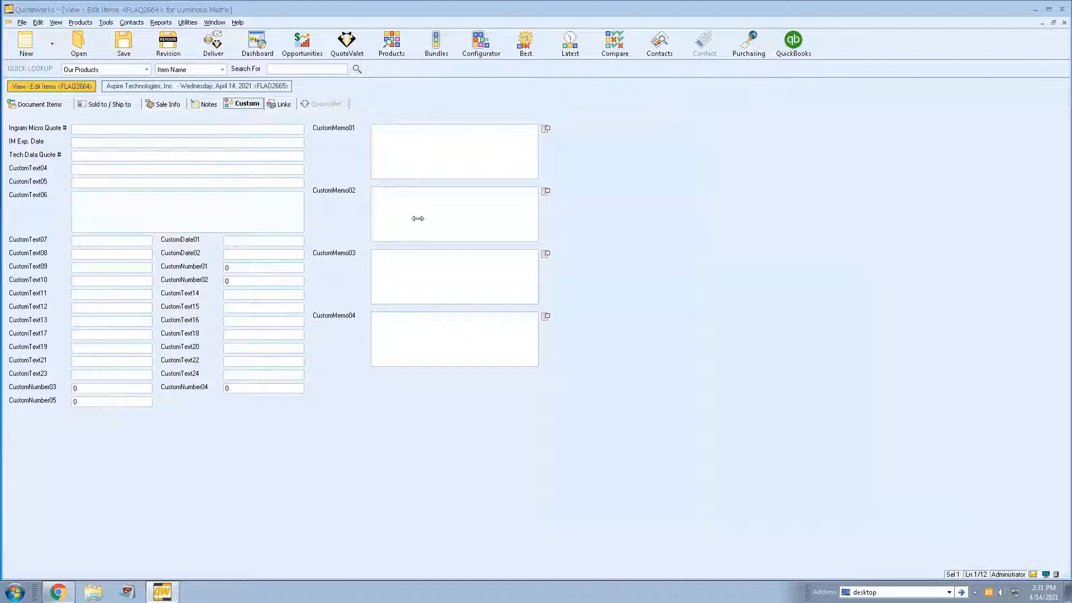
- Return to the document items, look up a purchase order by its PO number in Purchasing, examine its item costs, and close Purchasing
click(47, 105)
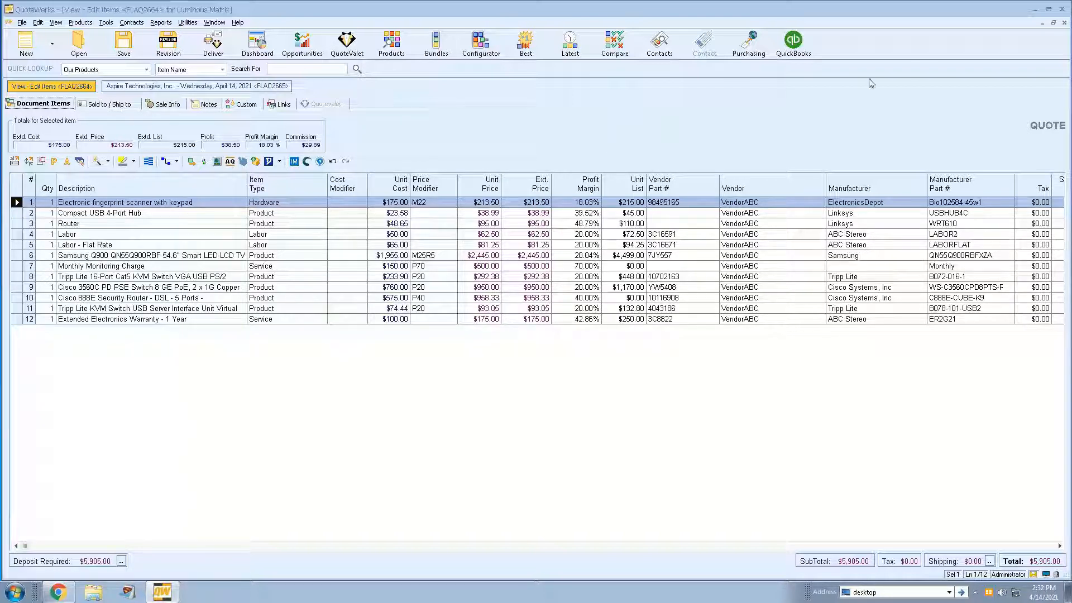
click(748, 43)
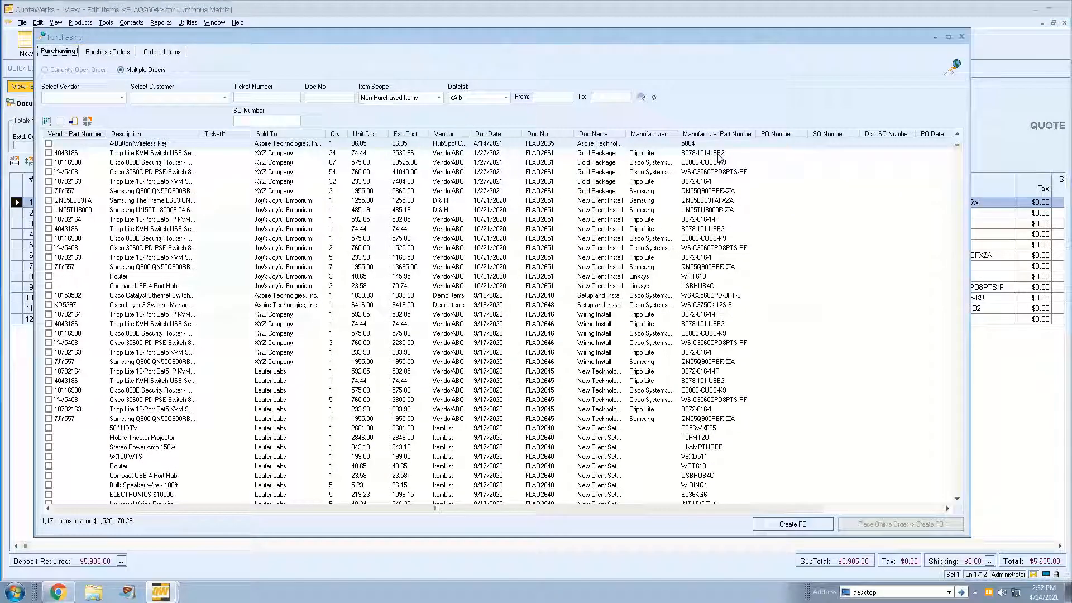
click(106, 52)
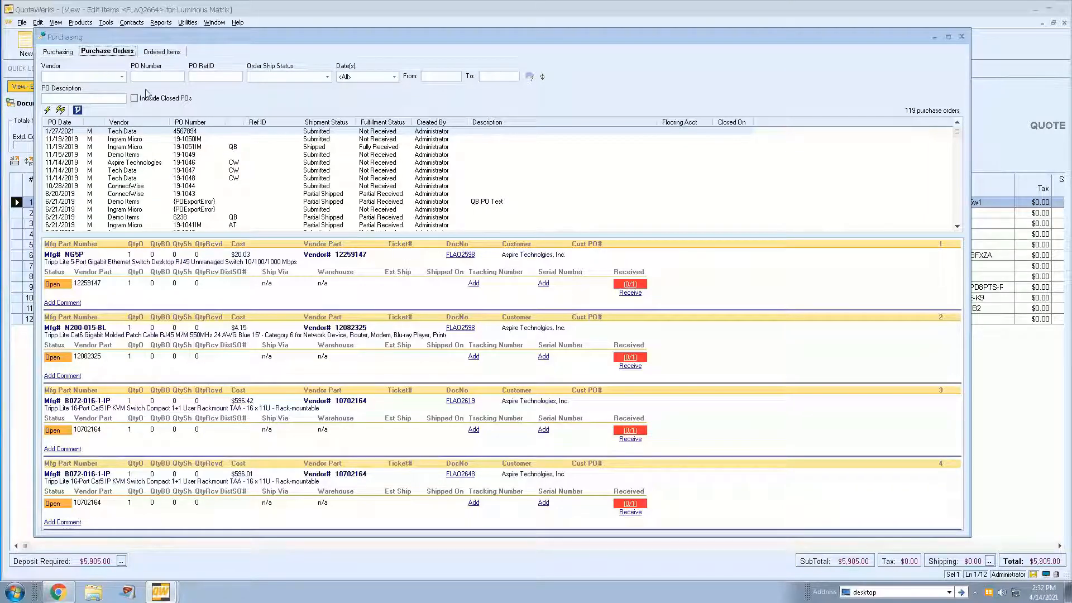
click(150, 72)
text(POAAAQ9485)
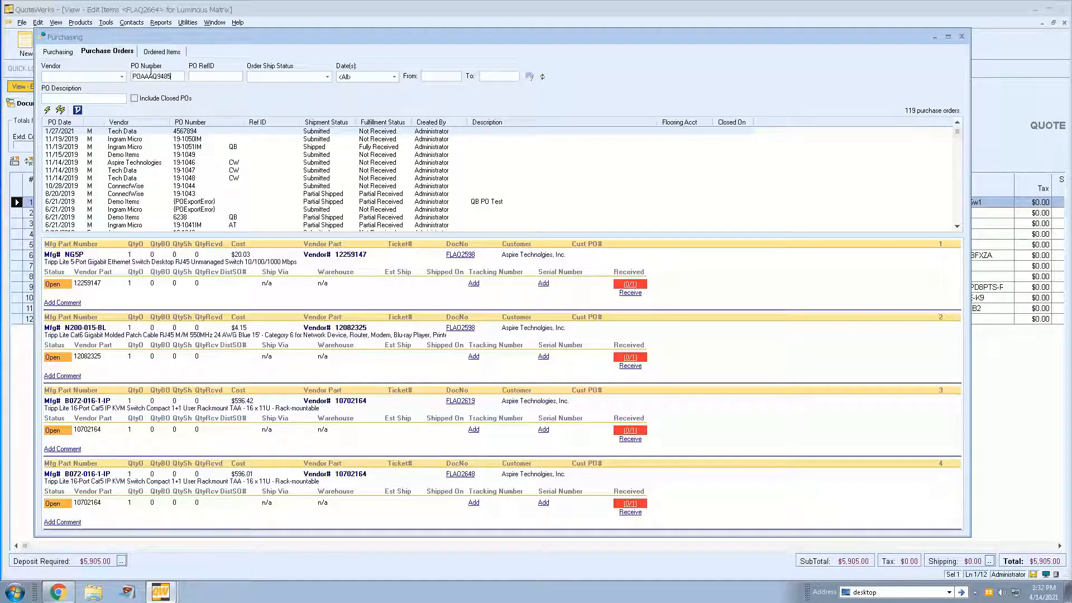
key(Return)
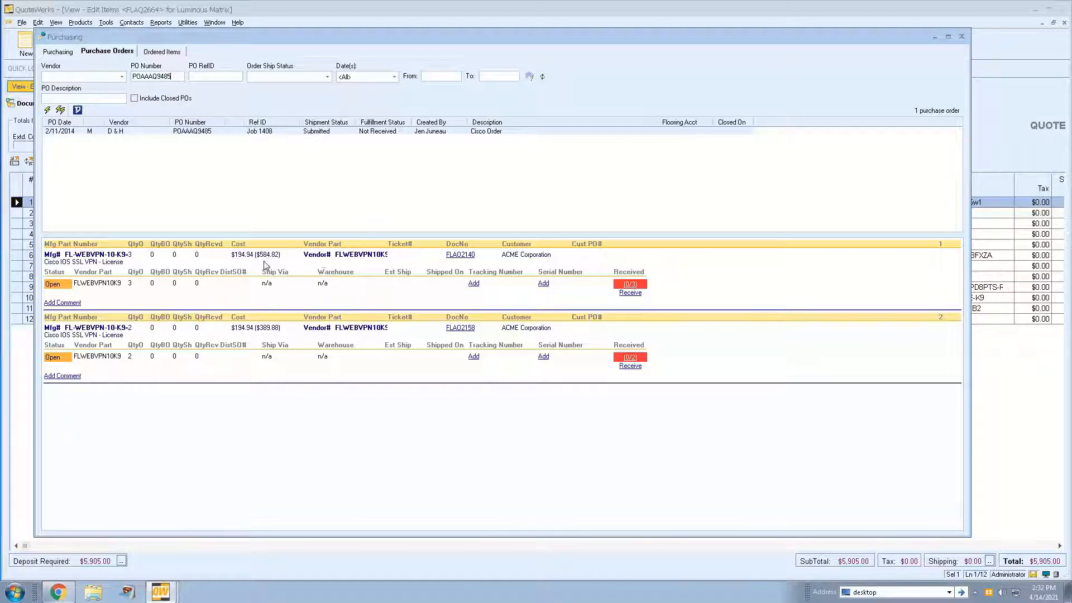
mouse_move(269, 257)
click(962, 36)
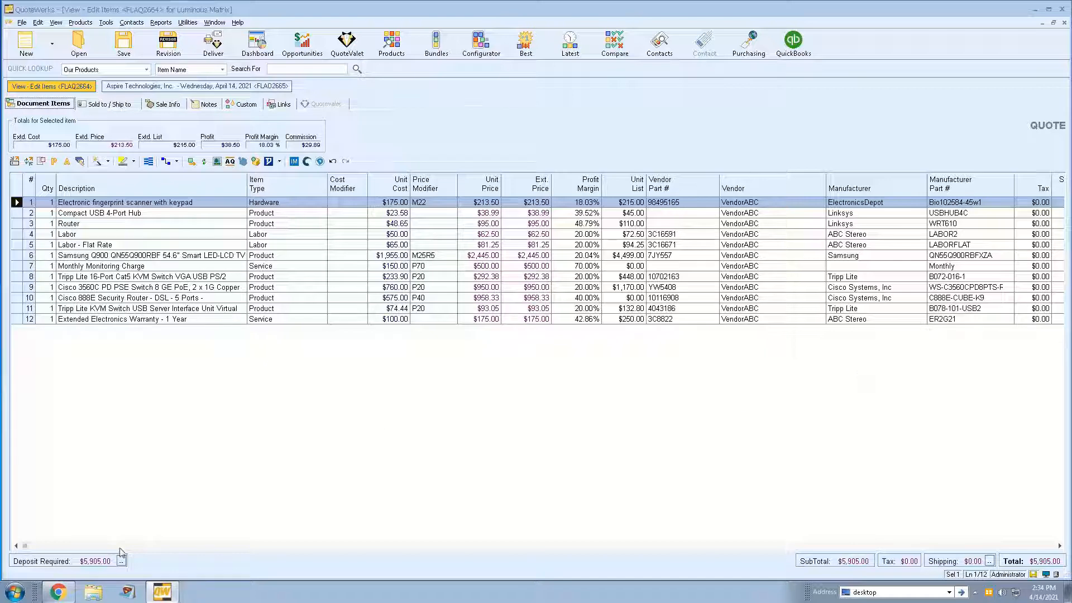
- Switch to Chrome and open the Update Center on the QuoteWerks website
click(52, 596)
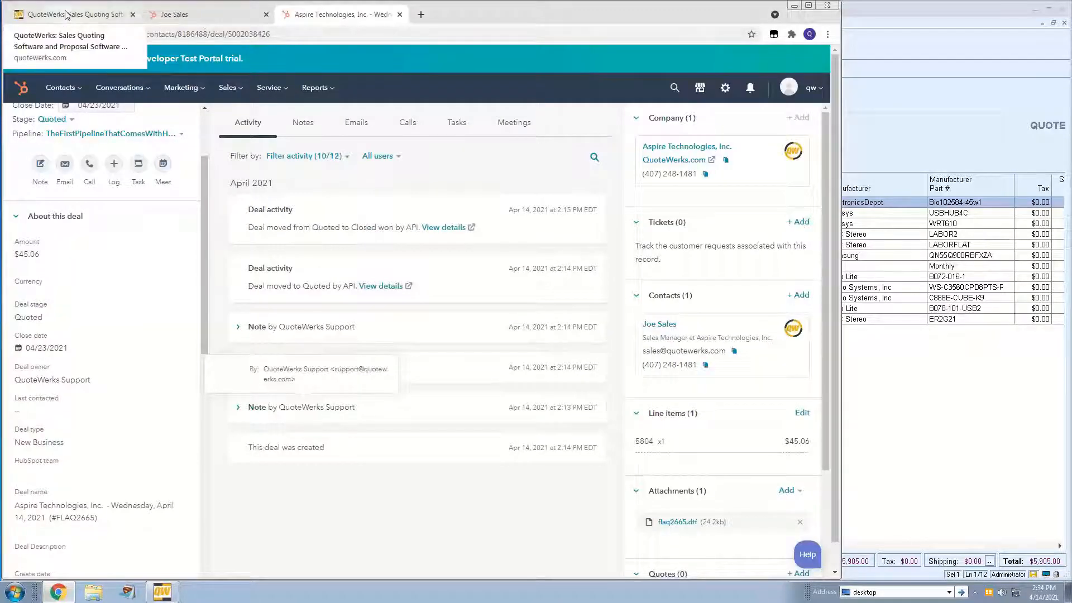
click(101, 15)
mouse_move(598, 143)
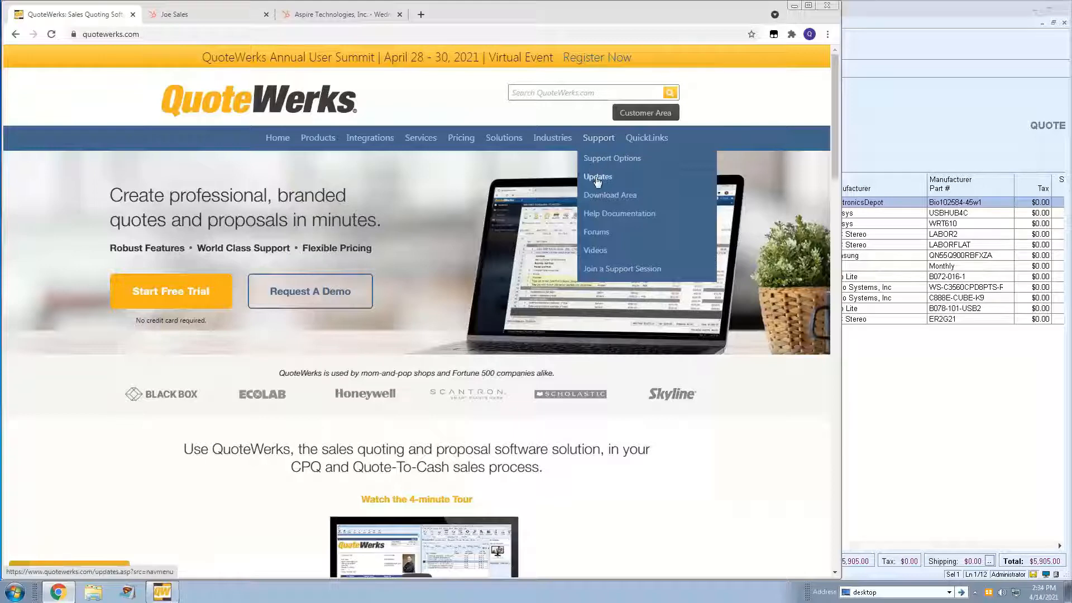
click(596, 178)
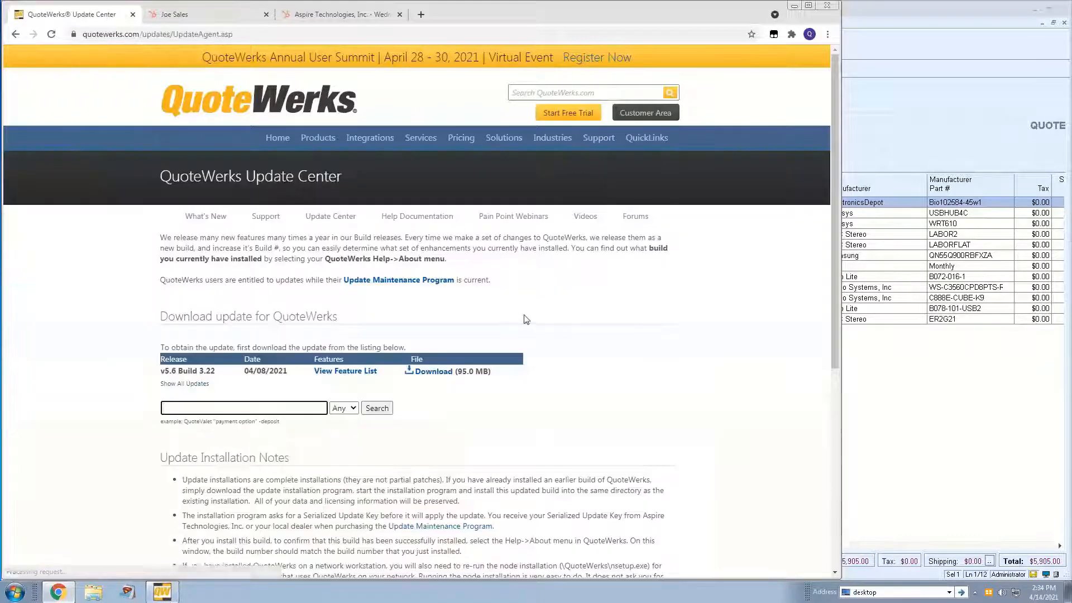
- Show all QuoteWerks updates and open the feature list for v5.6 Build 3.22
scroll(554, 311, down, 1)
click(196, 332)
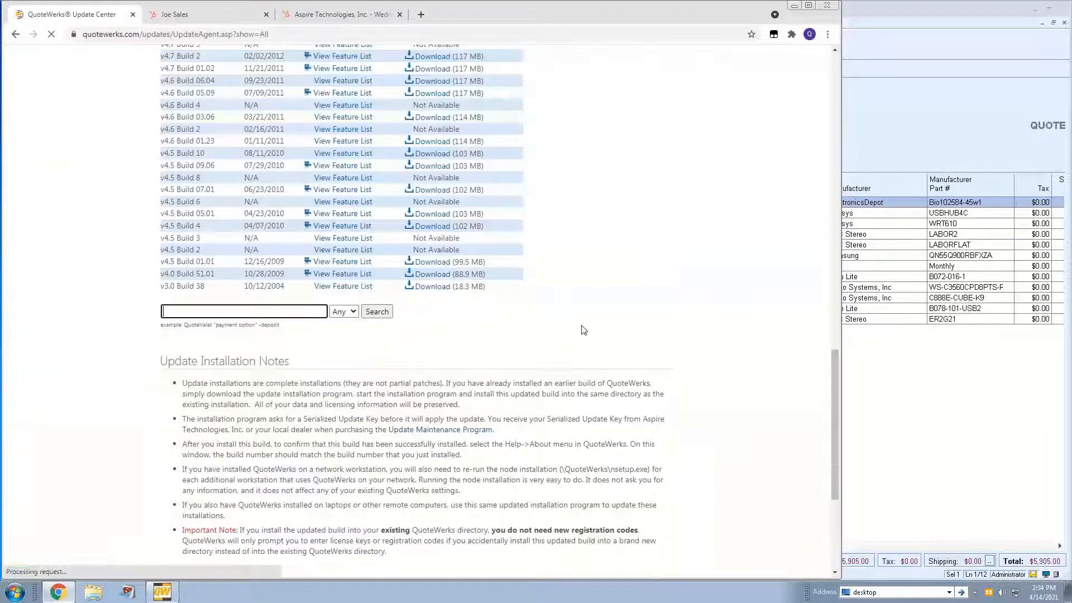
scroll(677, 277, up, 19)
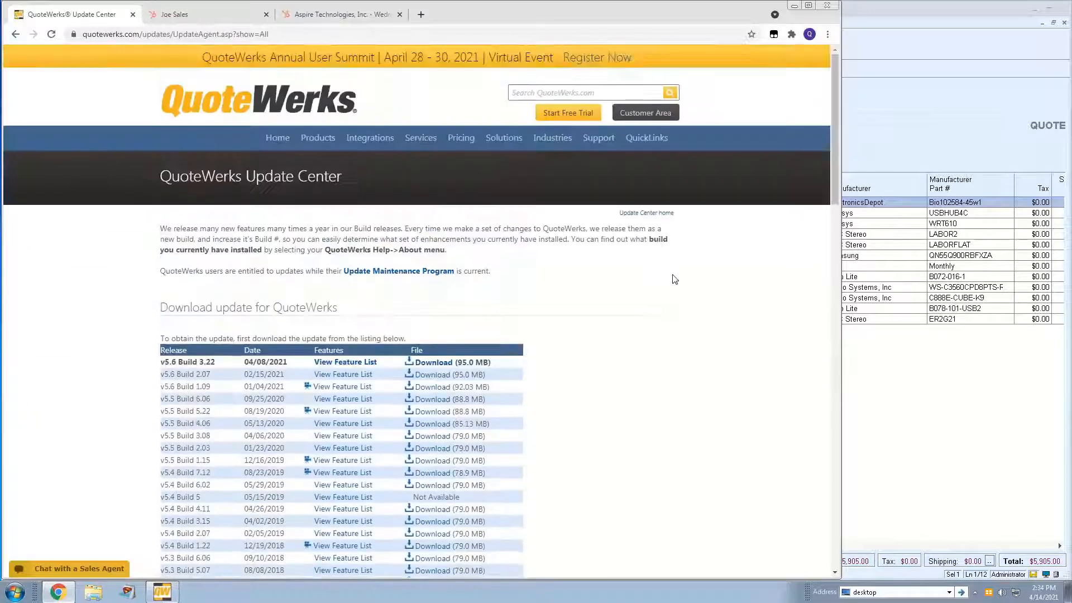
scroll(673, 280, down, 2)
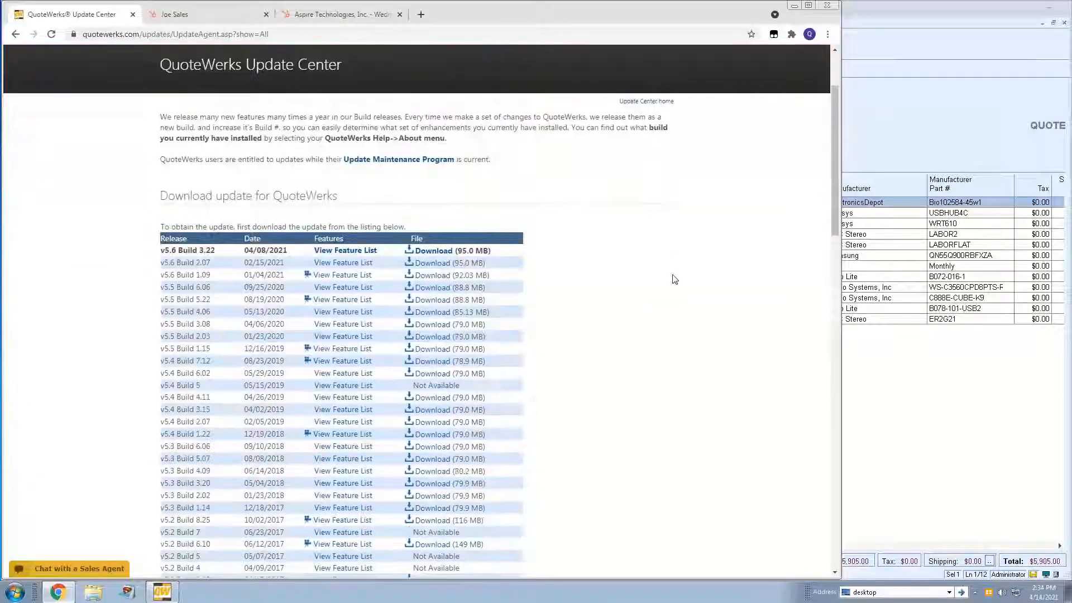
click(356, 252)
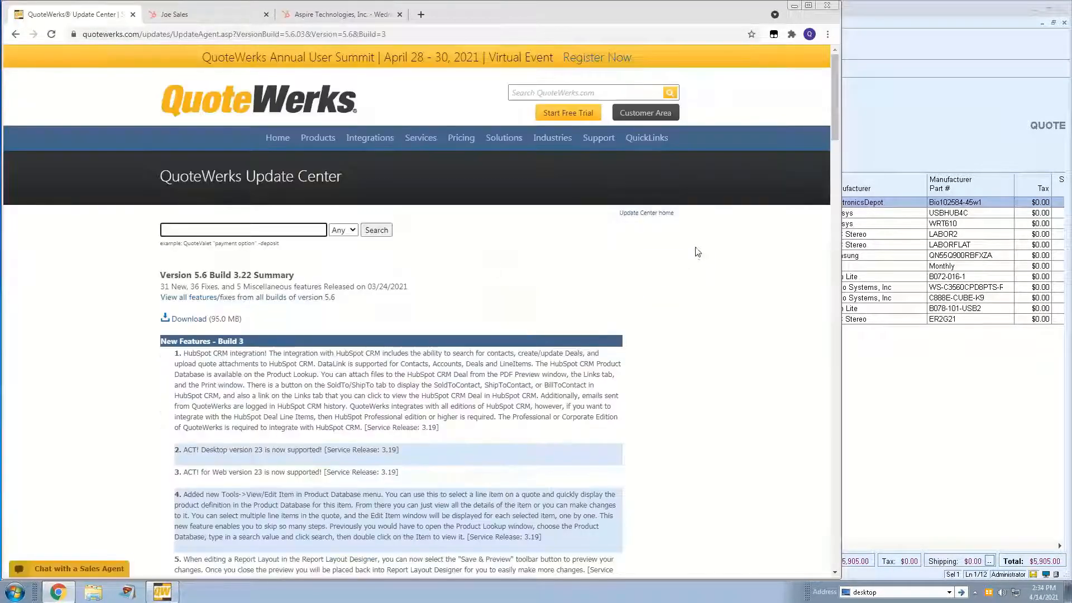
- Examine the new features, miscellaneous features and fixes listed for Build 3
scroll(697, 251, down, 5)
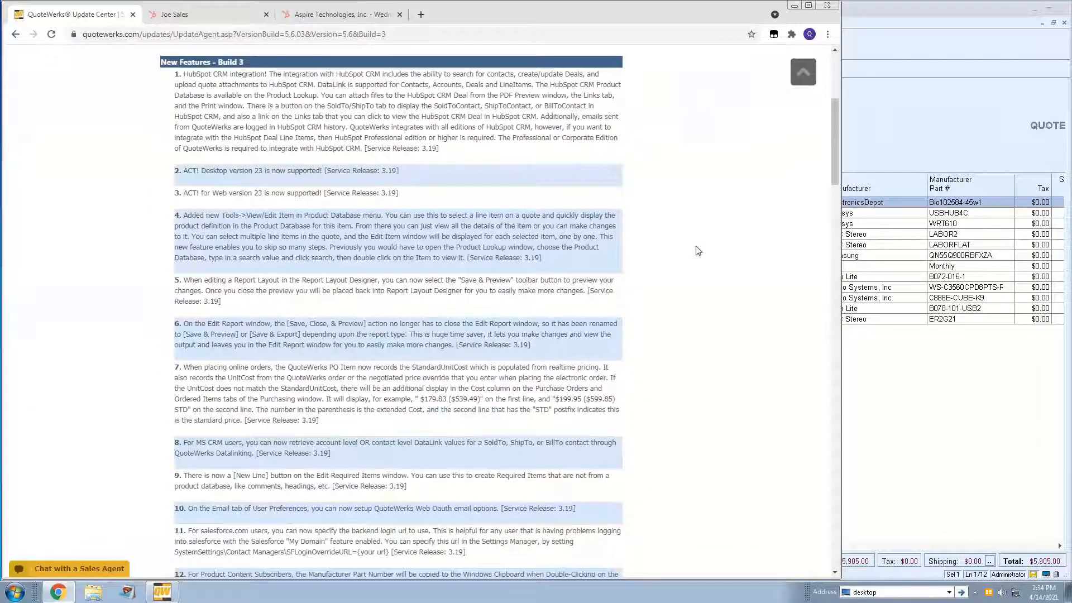
scroll(697, 251, down, 4)
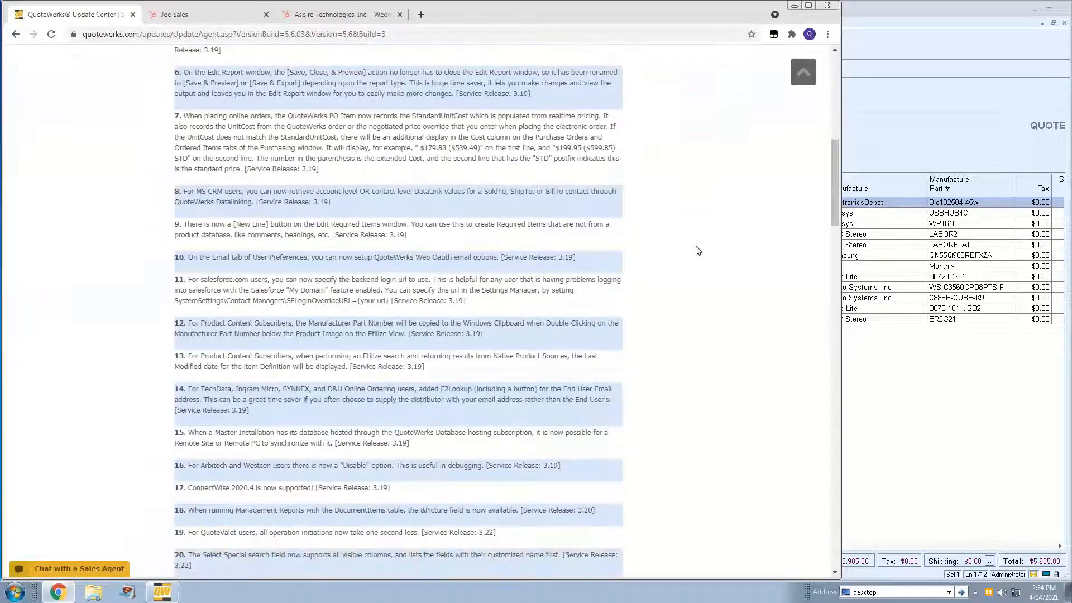
scroll(677, 247, down, 10)
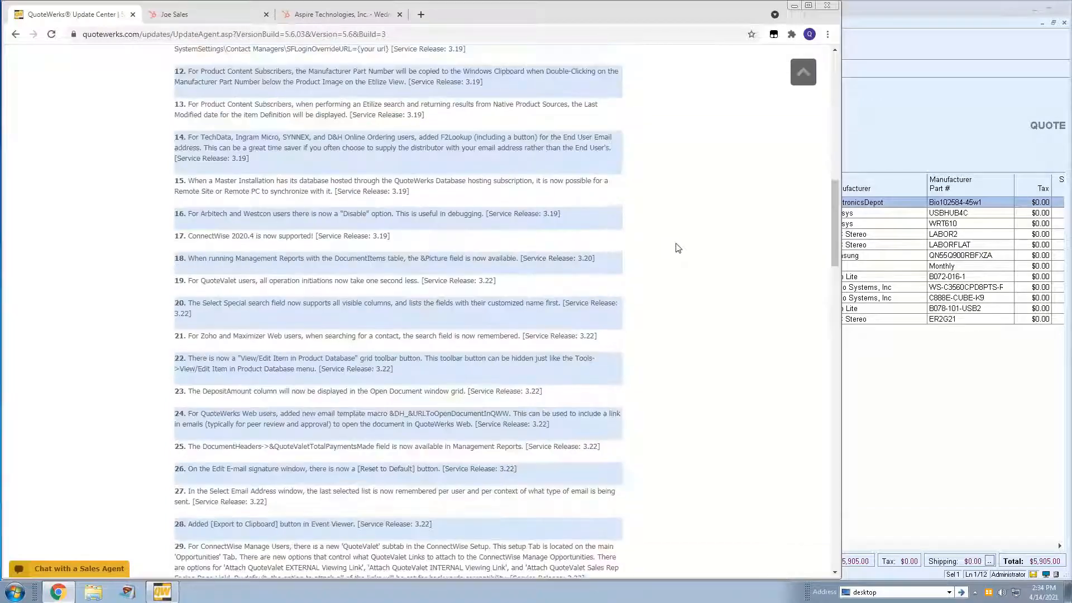
scroll(677, 247, down, 4)
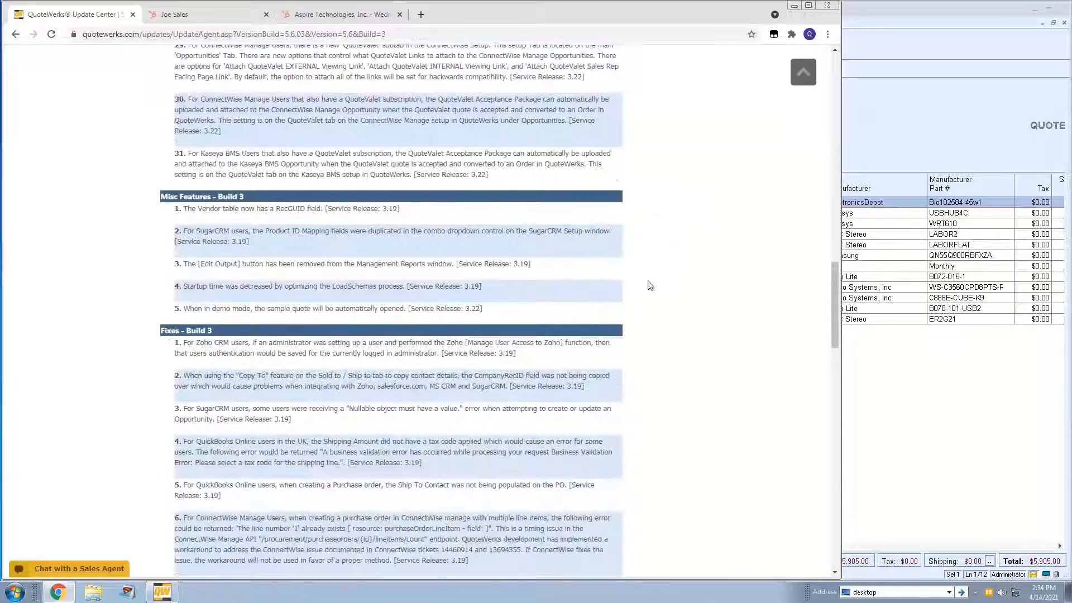
scroll(655, 280, up, 5)
scroll(653, 279, up, 12)
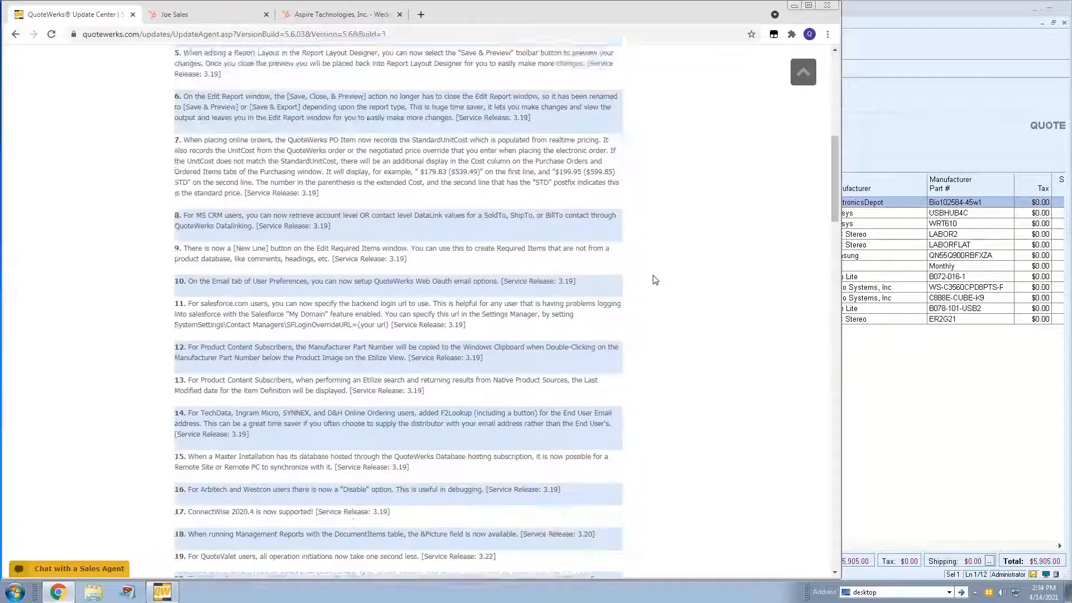
scroll(613, 286, up, 3)
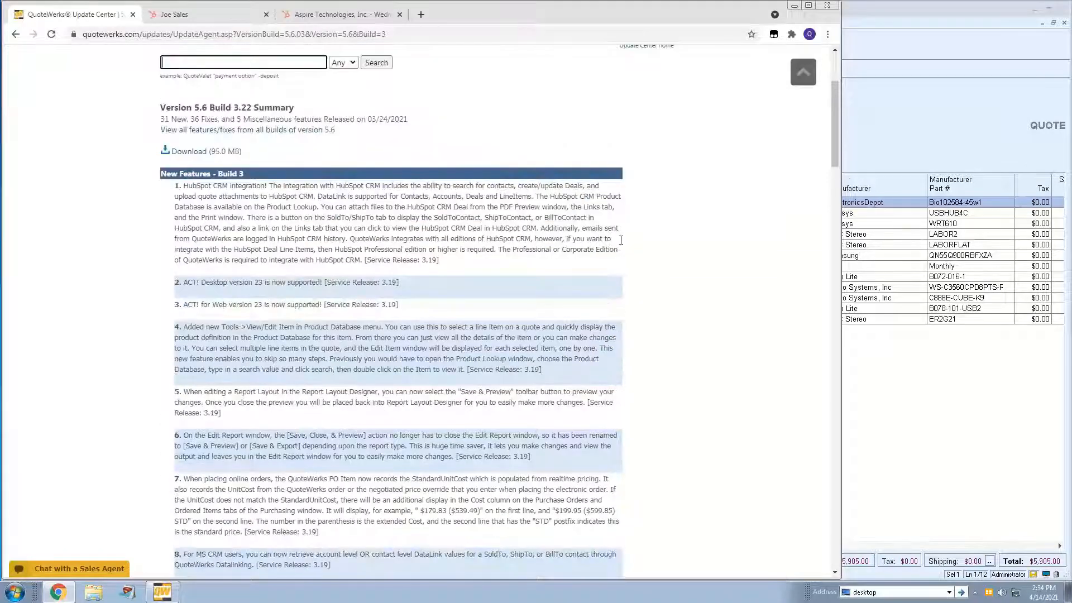
scroll(838, 120, down, 6)
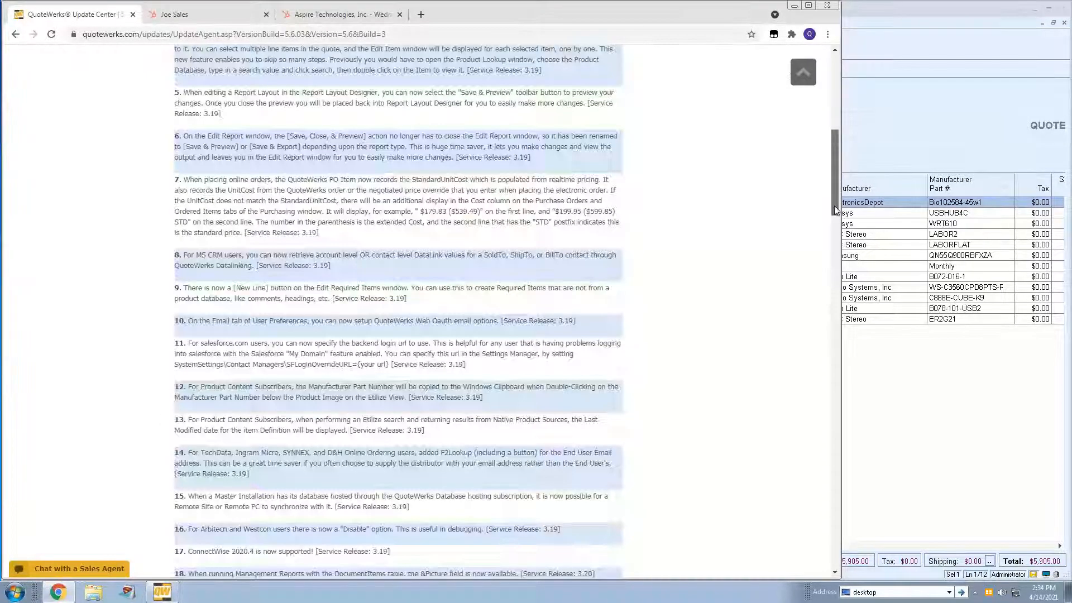
drag(836, 210, 823, 105)
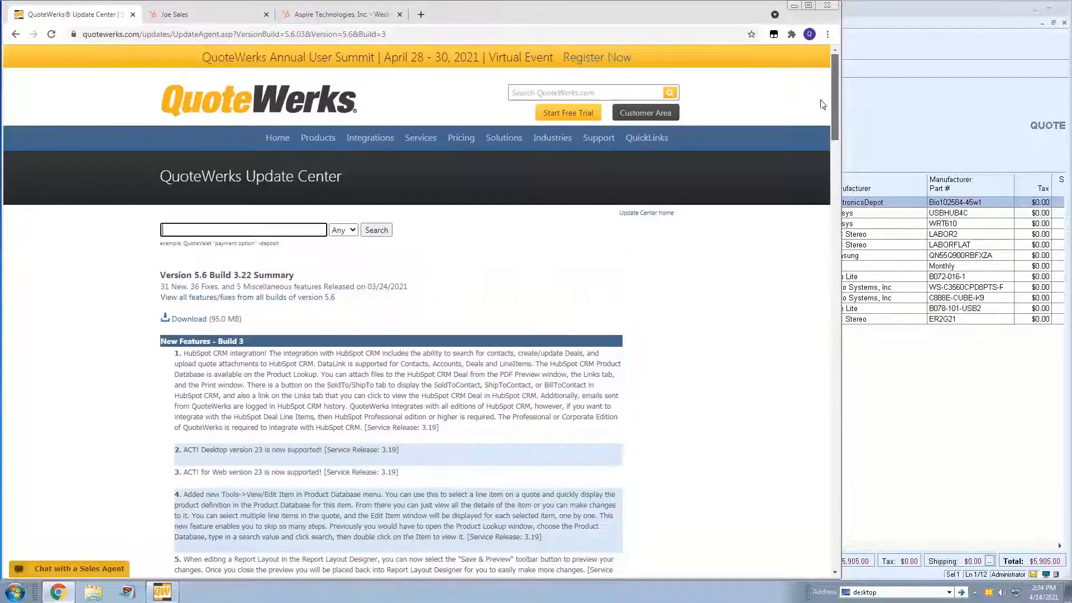
- Go back to the Update Center home, search the updates for "connectwise", and highlight the entry about ConnectWise 2020.4 support
key(alt+Left)
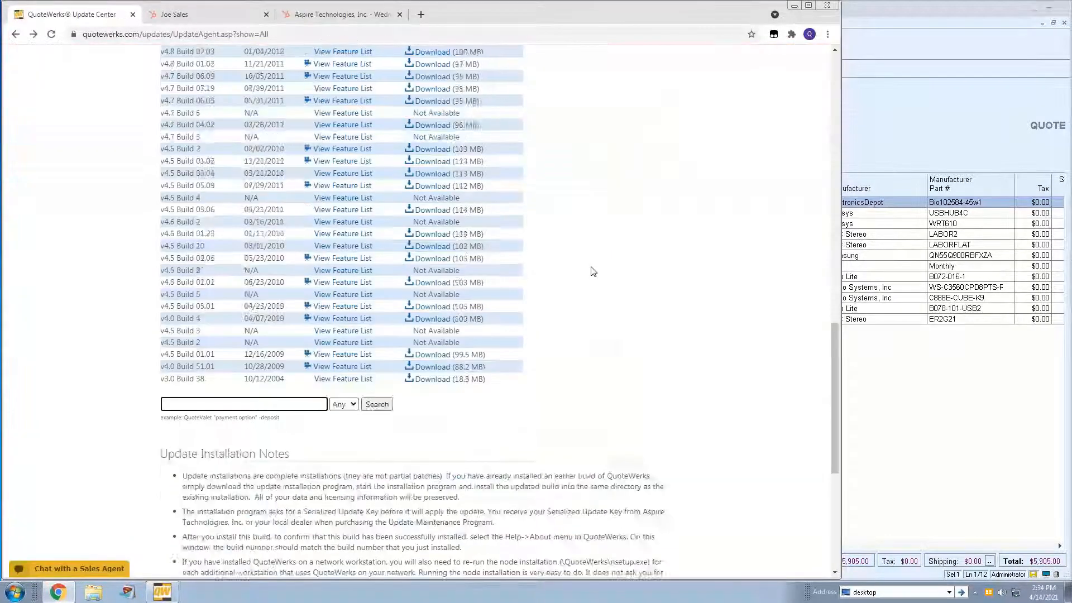
key(alt+Left)
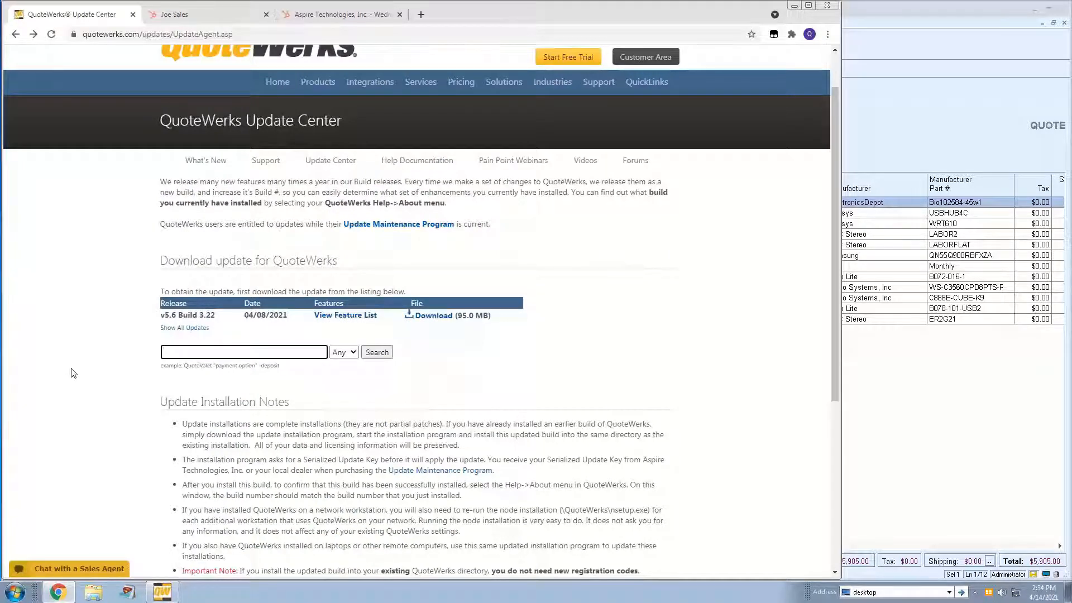
text(conn)
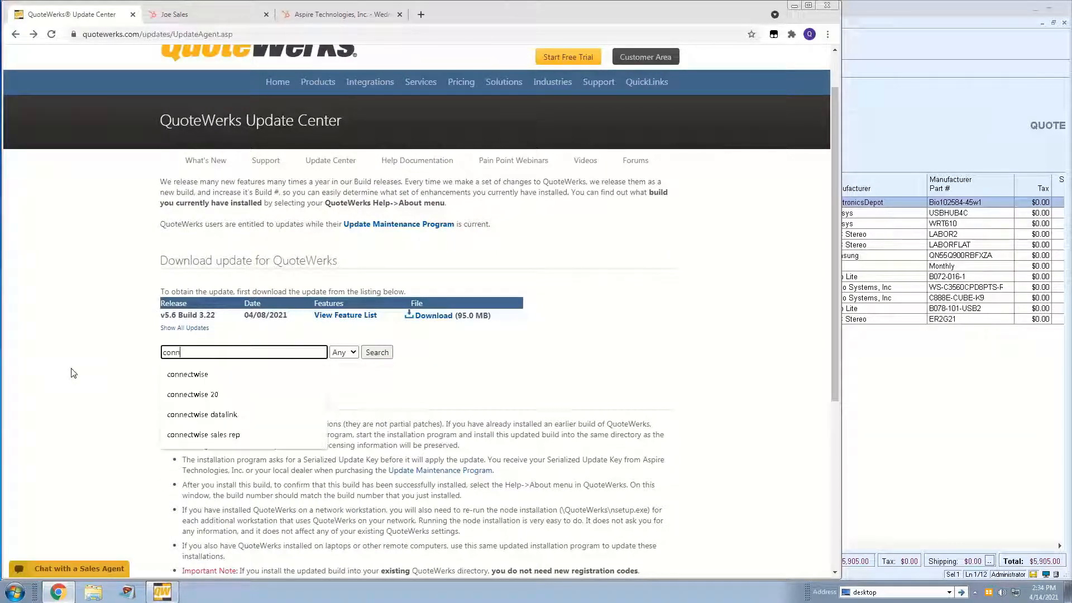
key(Down)
key(Return)
click(377, 352)
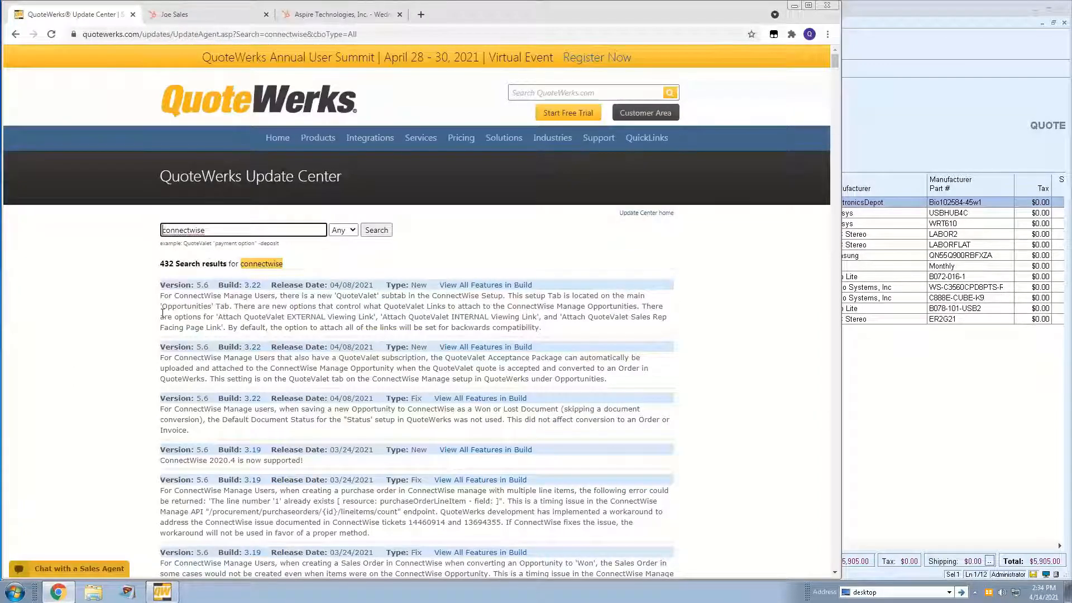
scroll(703, 296, down, 2)
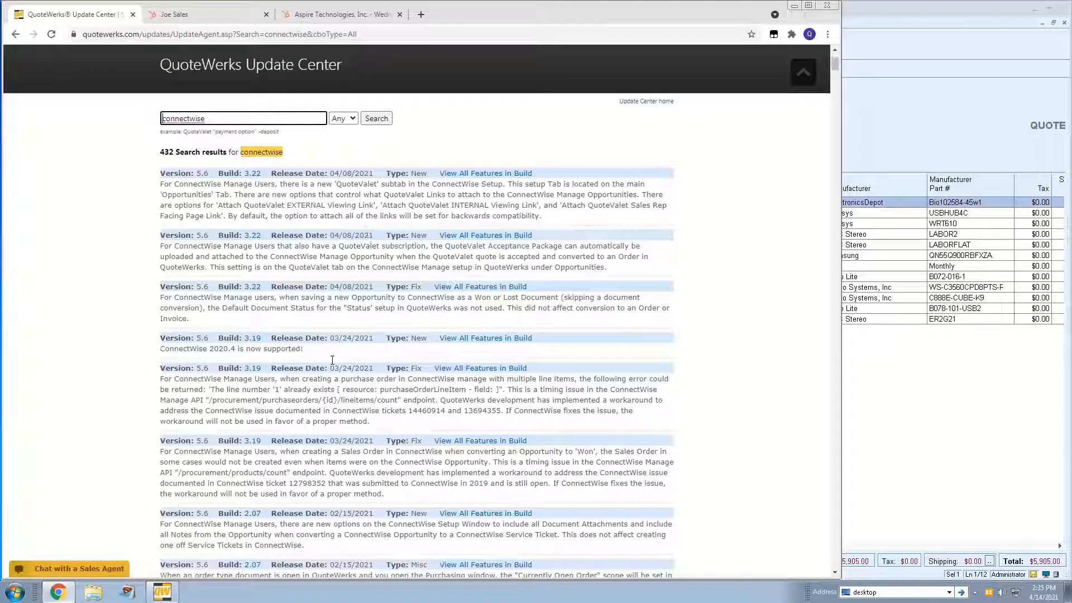
drag(161, 350, 321, 352)
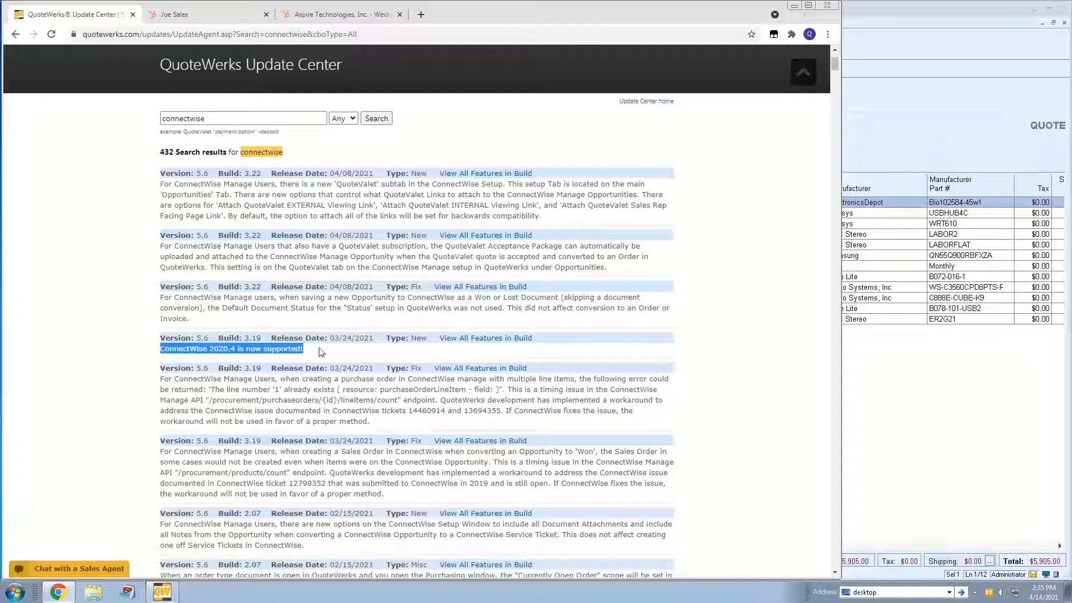
click(317, 355)
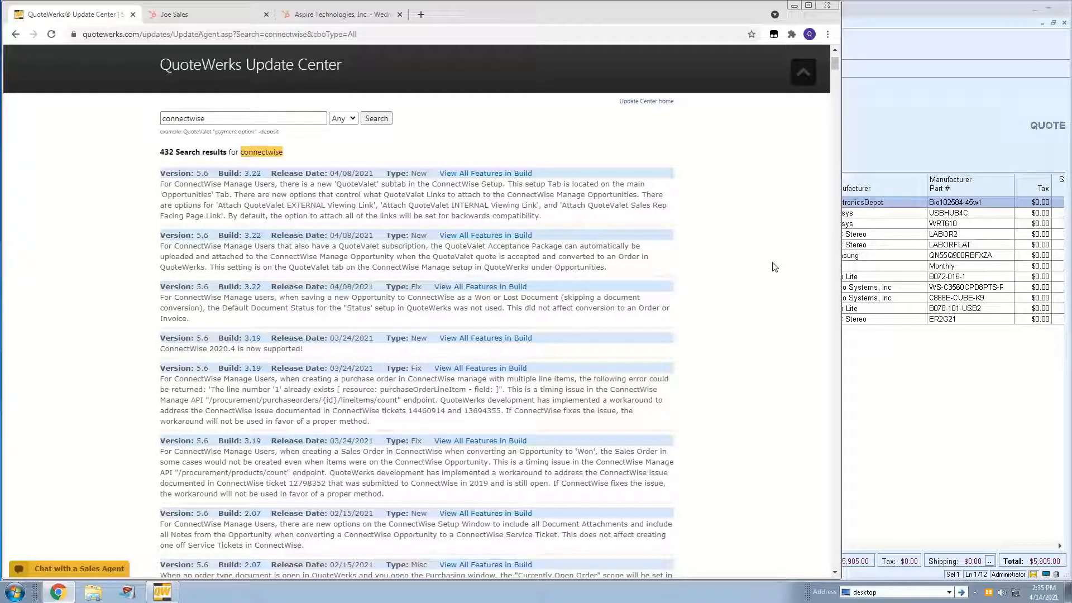
- Return to the Update Center home, search the updates for "hubspot", and highlight the HubSpot CRM integration description
scroll(605, 333, up, 2)
key(alt+Left)
drag(230, 356, 109, 356)
text(hubspot)
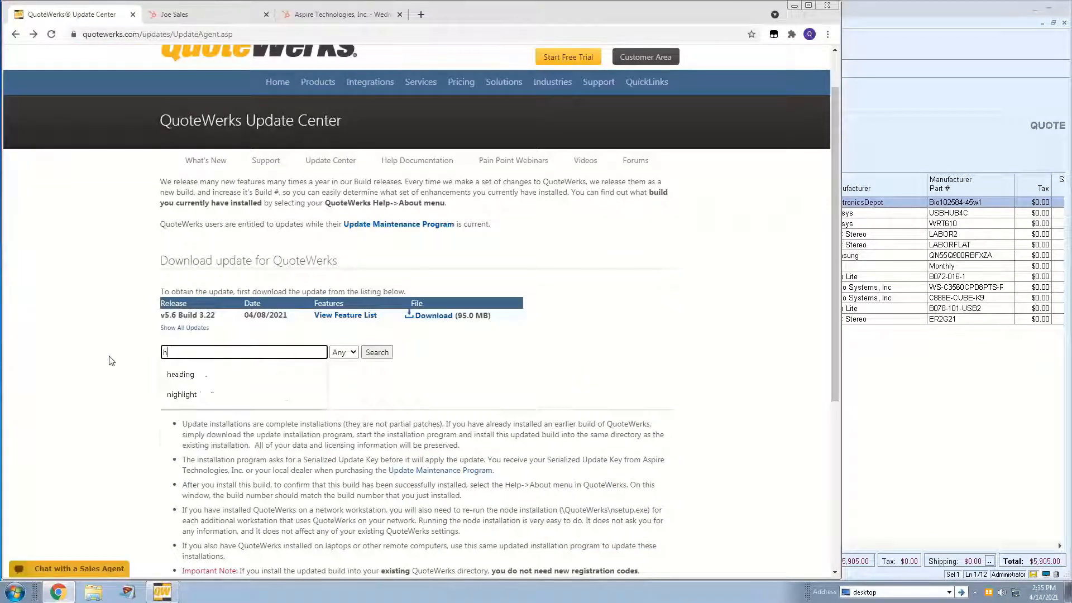
key(Return)
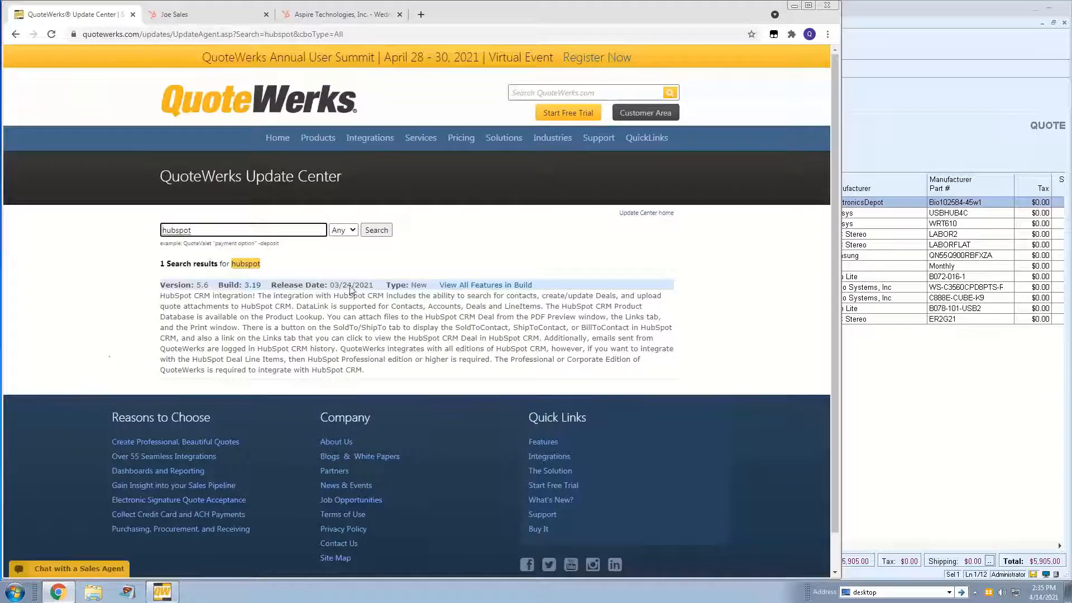
triple_click(161, 295)
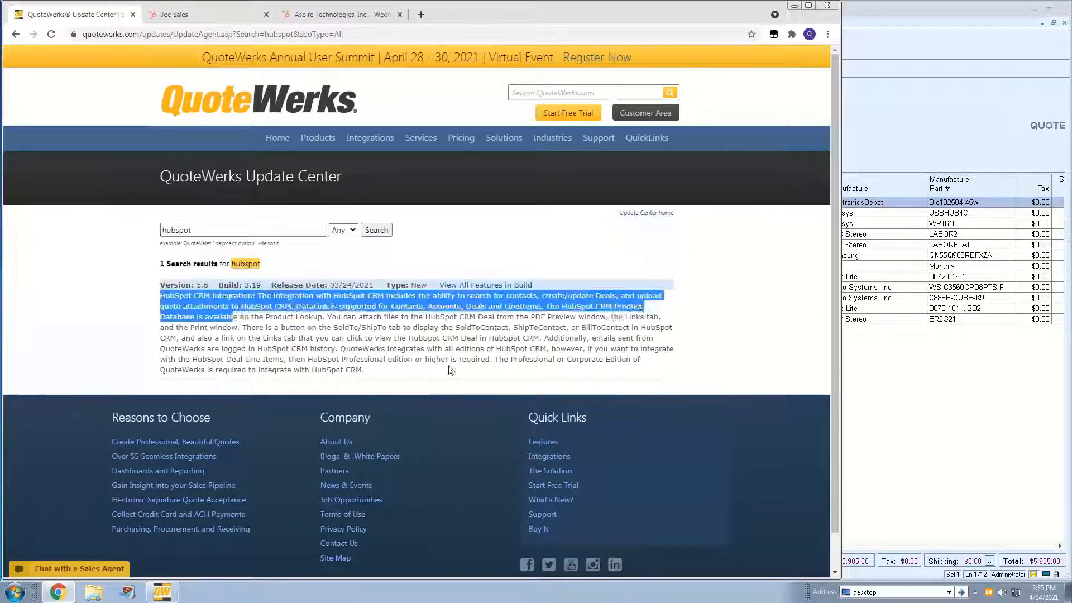
- Clear the text highlight, go back to the Update Center home, and open the QuoteWerks Customer Area
click(113, 319)
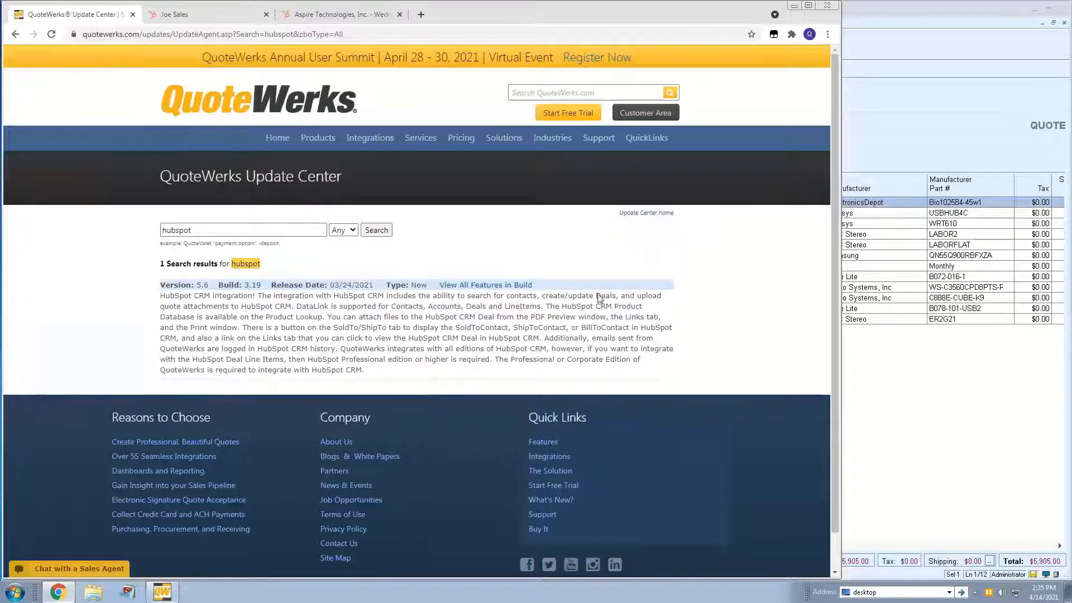
key(alt+Left)
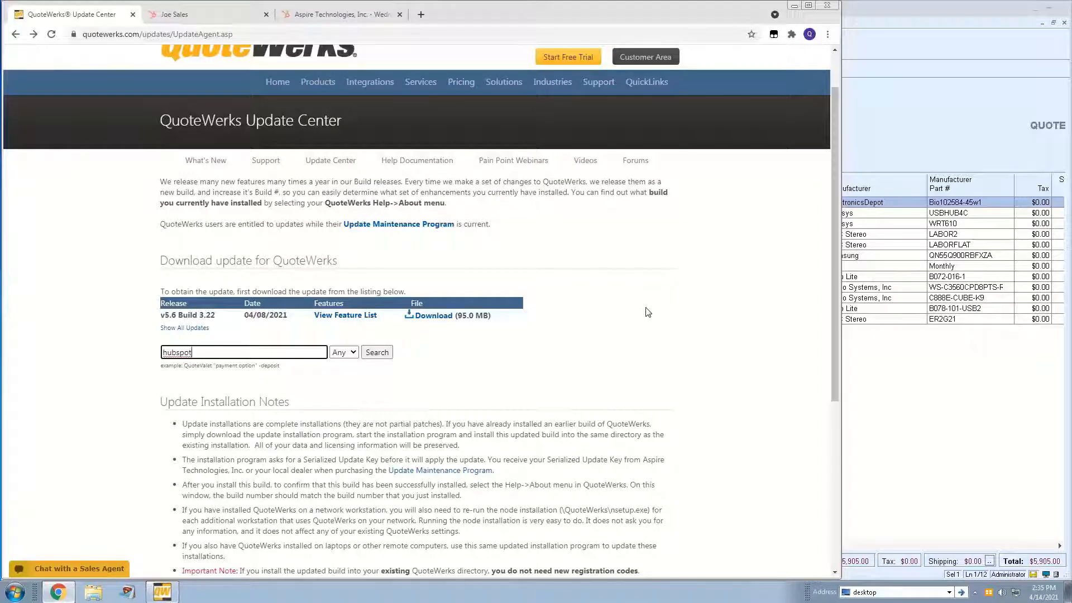
scroll(726, 252, up, 1)
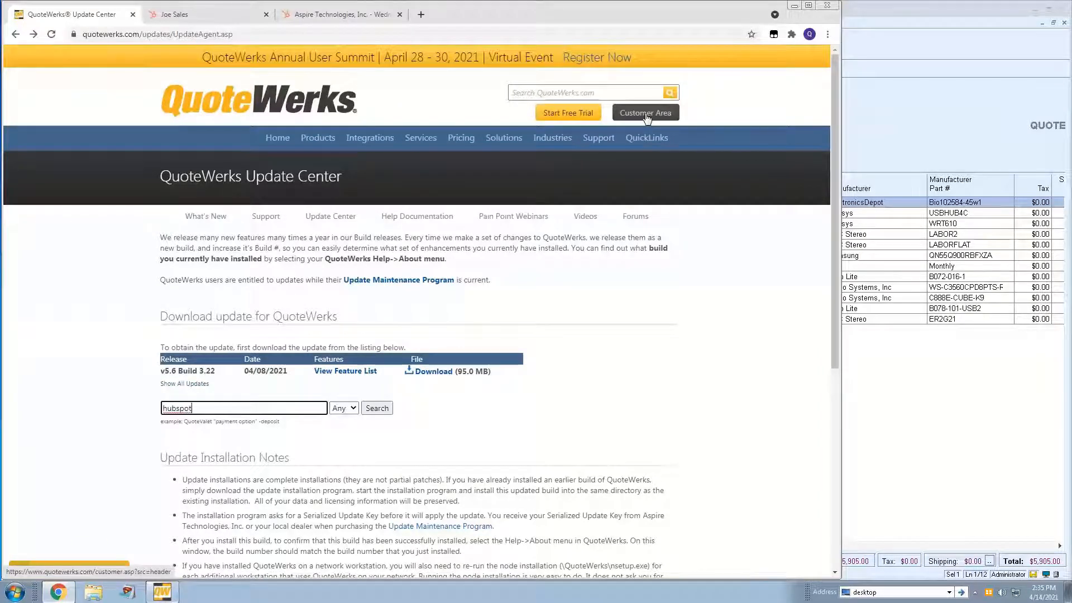
click(646, 117)
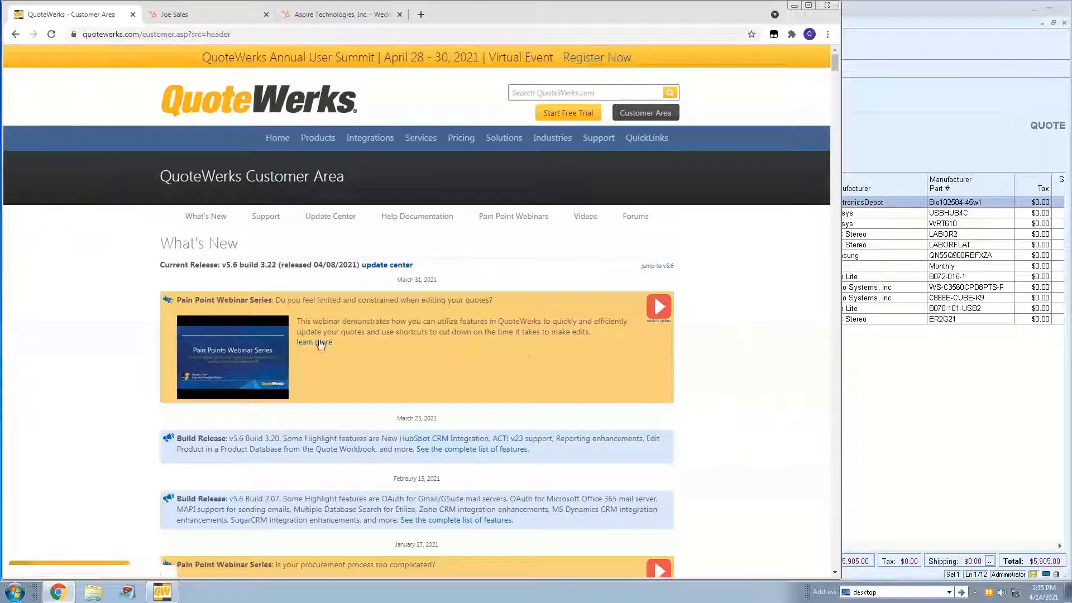
- Examine the What's New webinars, build releases and Version 5.6 feature list, and switch back to the open quote in QuoteWerks
scroll(744, 315, down, 5)
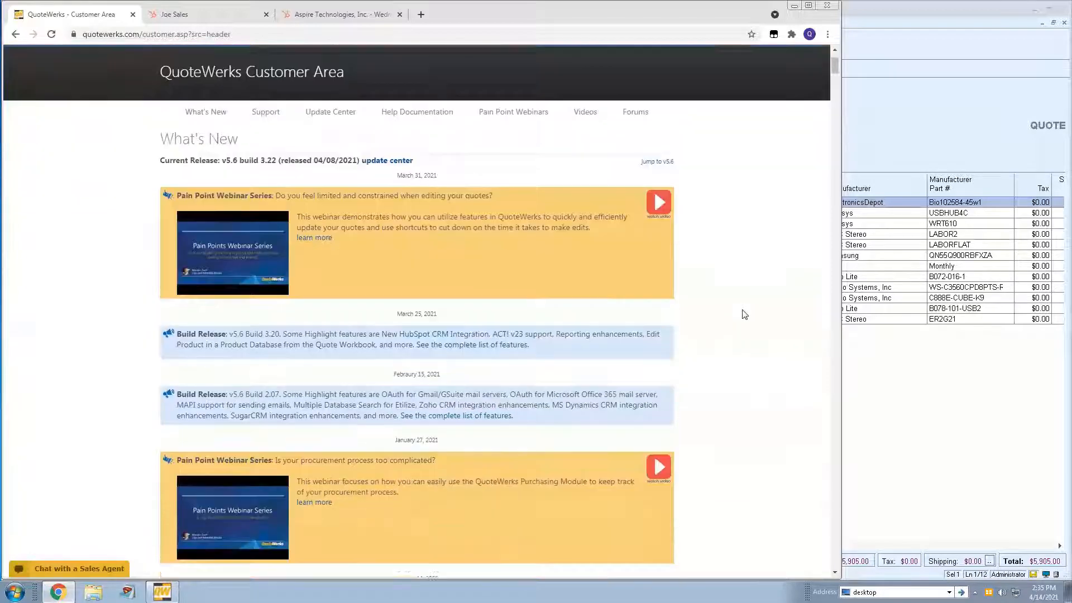
scroll(744, 314, down, 2)
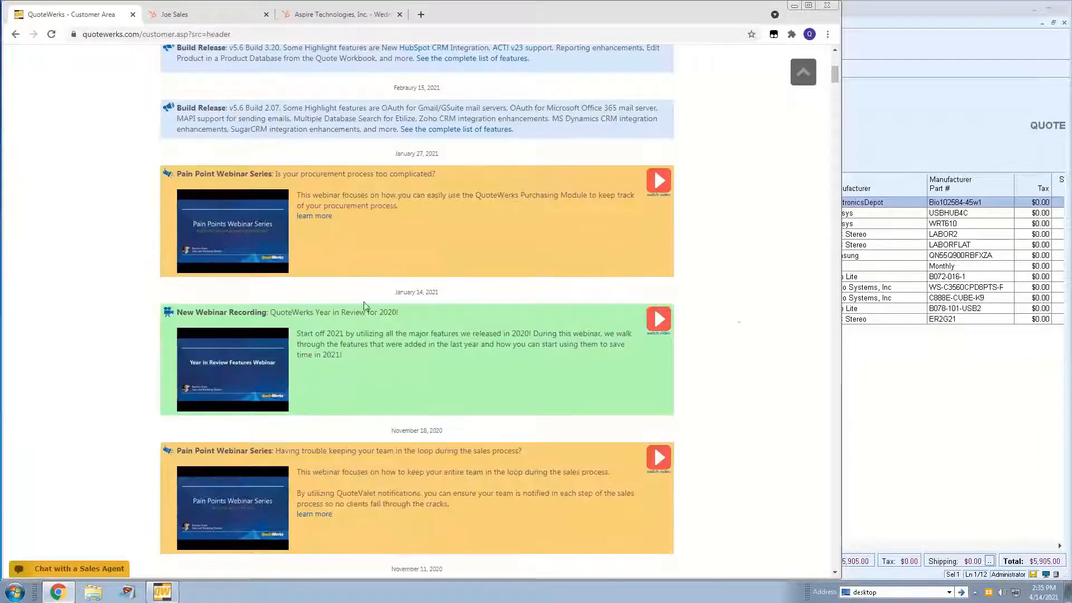
scroll(718, 290, down, 7)
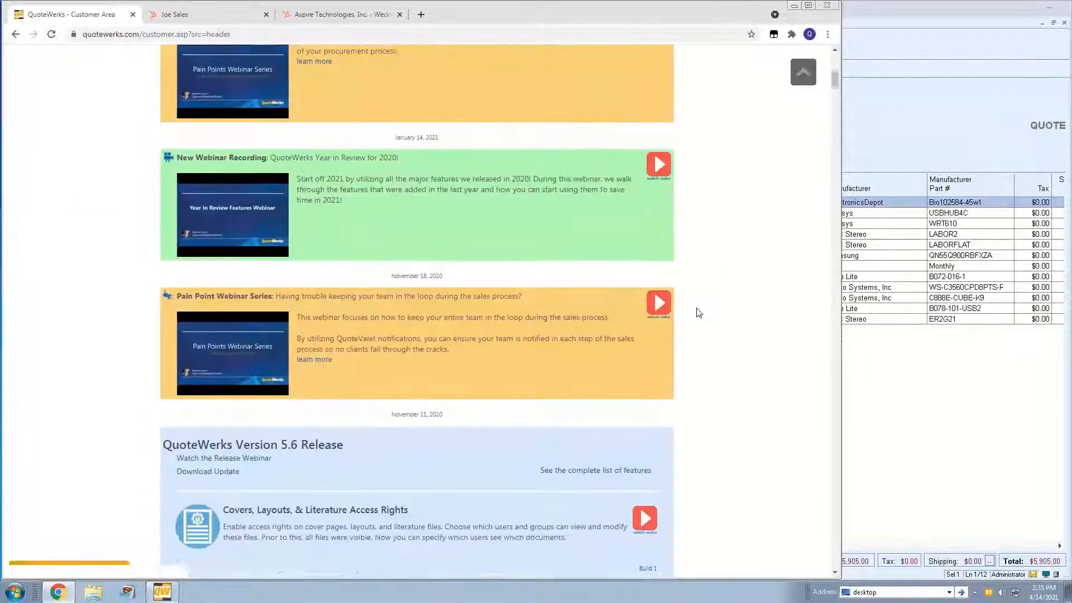
scroll(718, 300, down, 8)
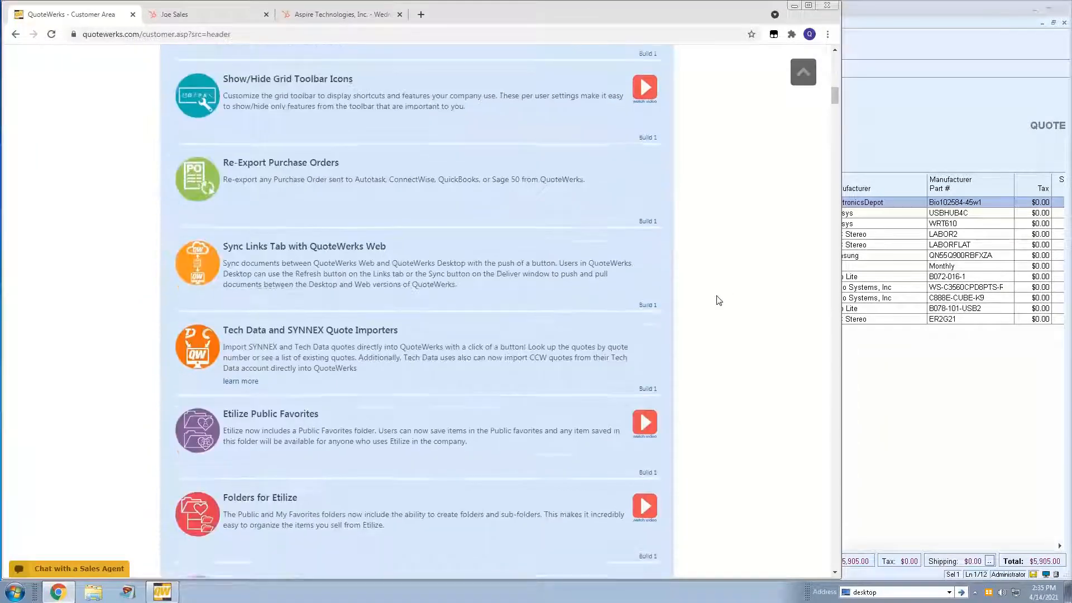
scroll(705, 363, down, 5)
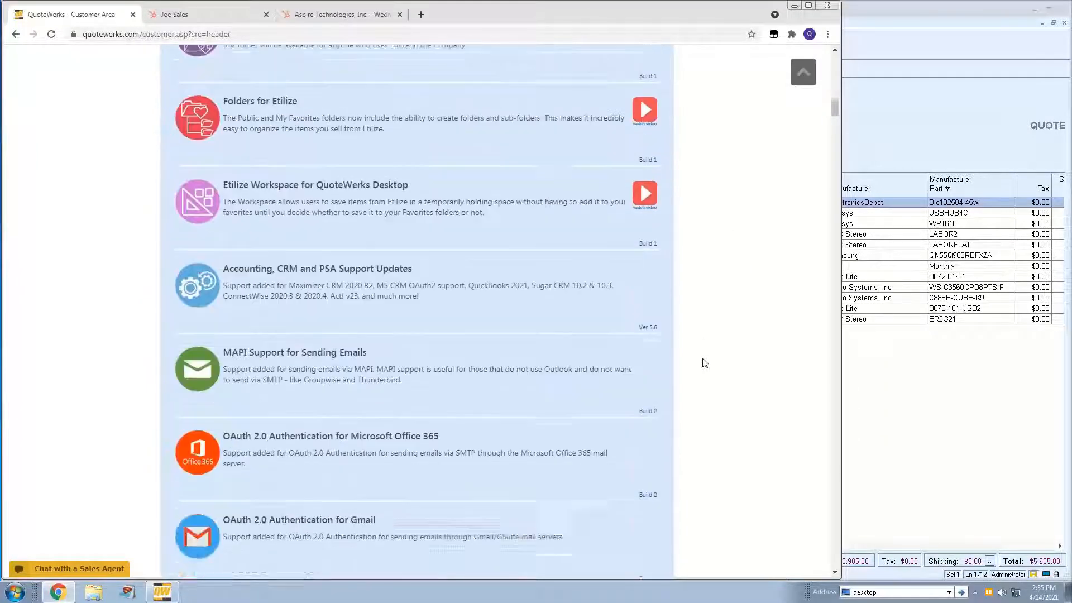
scroll(705, 363, up, 4)
scroll(705, 363, up, 4)
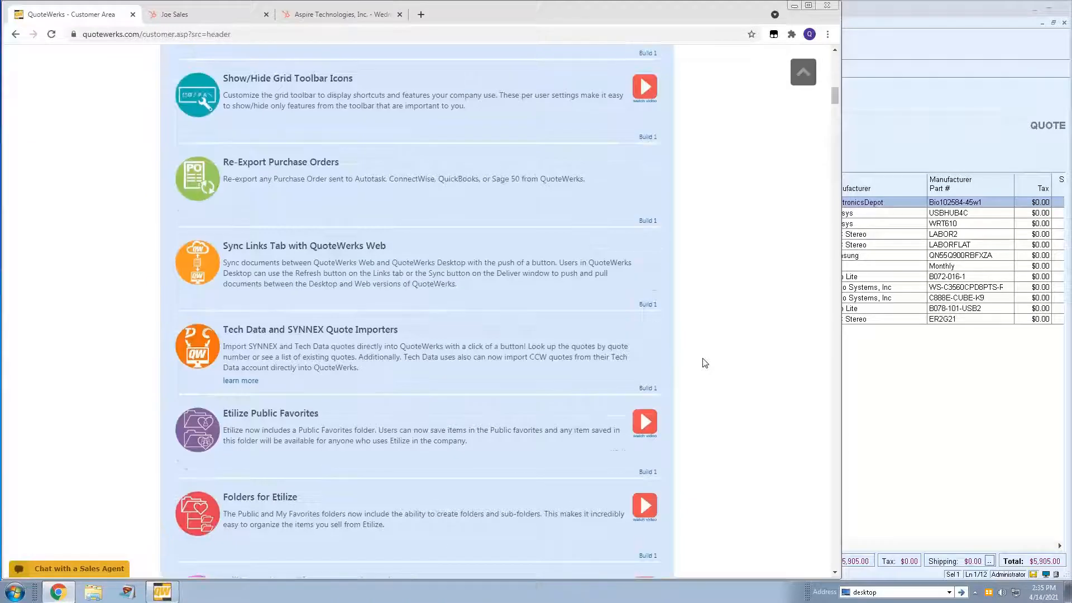
scroll(705, 363, up, 2)
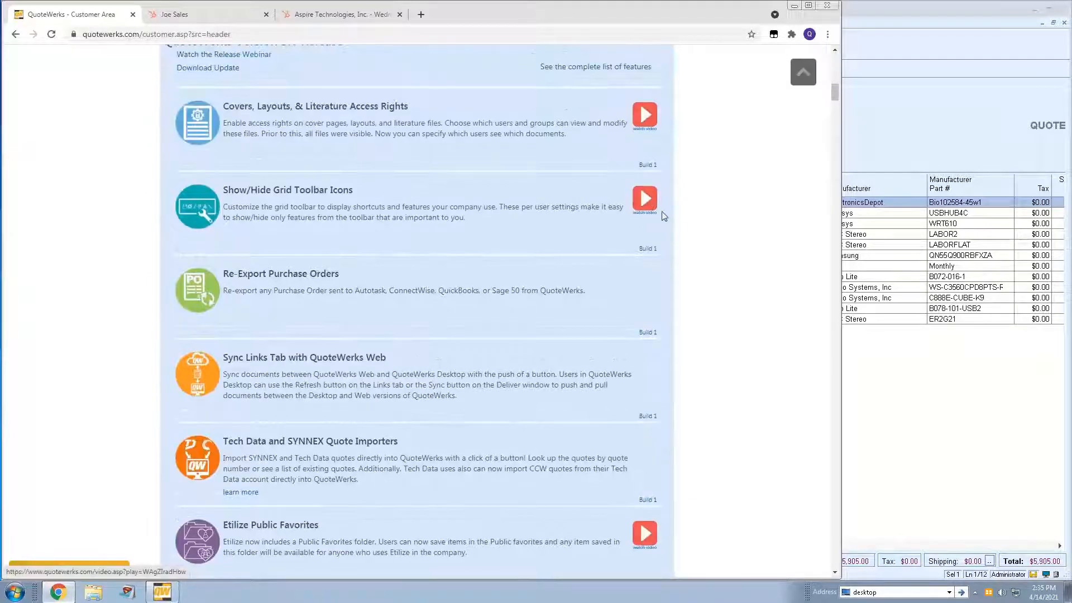
scroll(711, 304, up, 2)
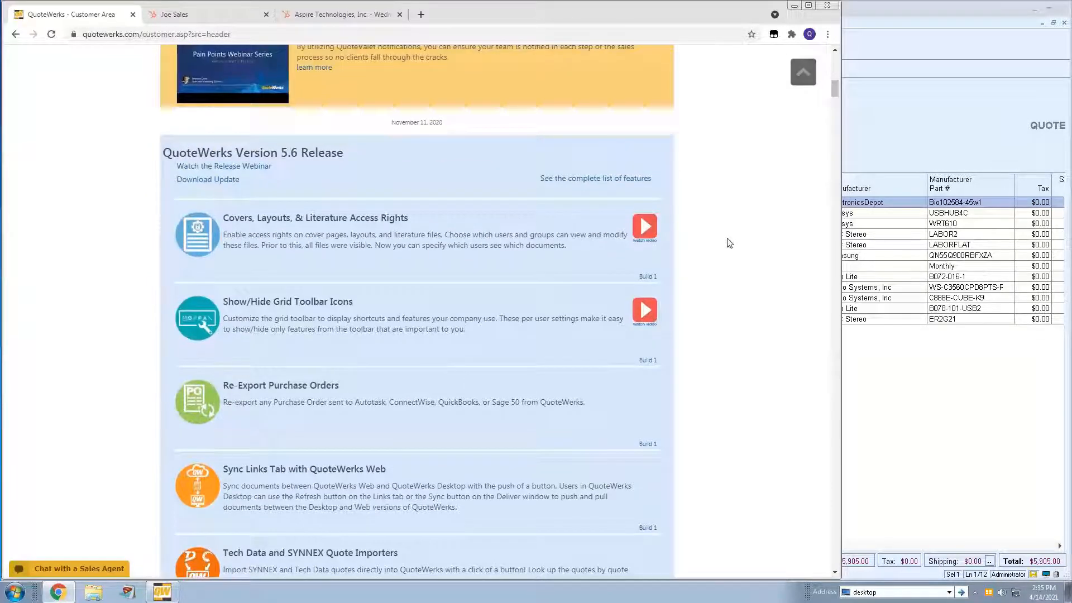
scroll(730, 245, up, 14)
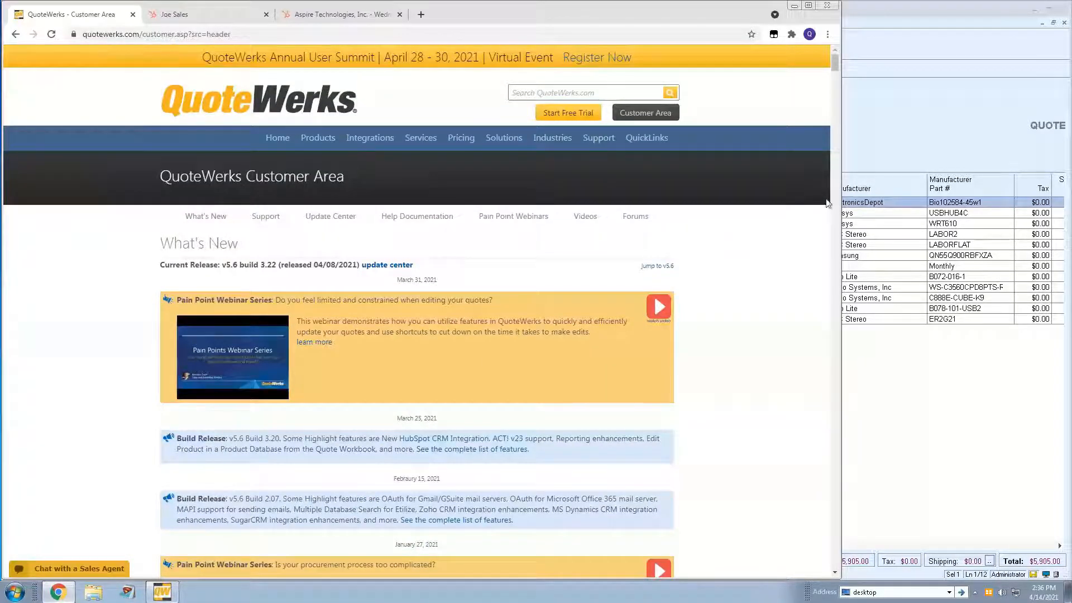
click(880, 132)
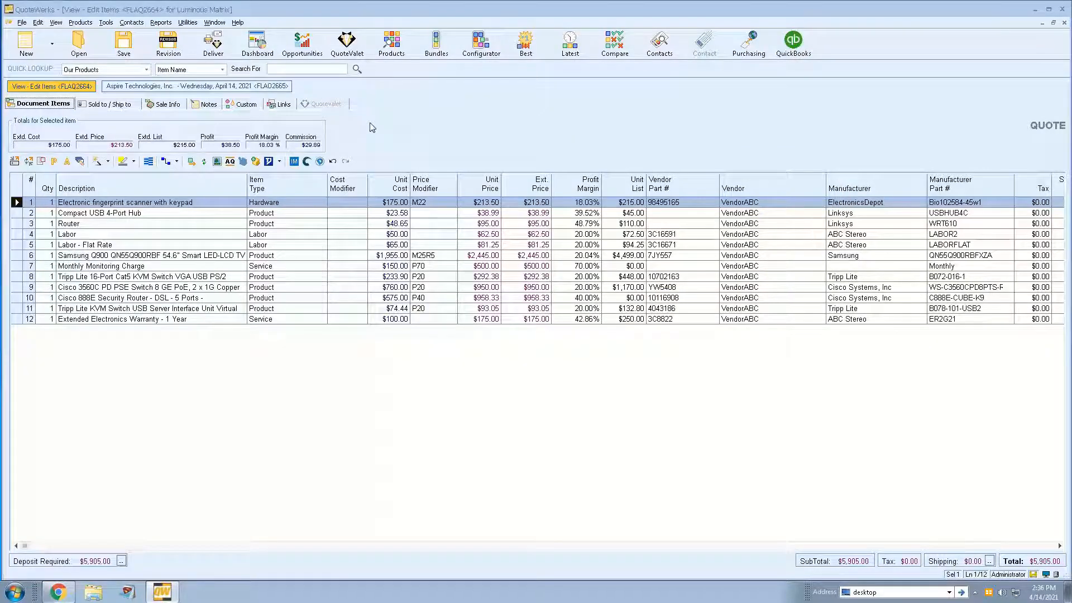